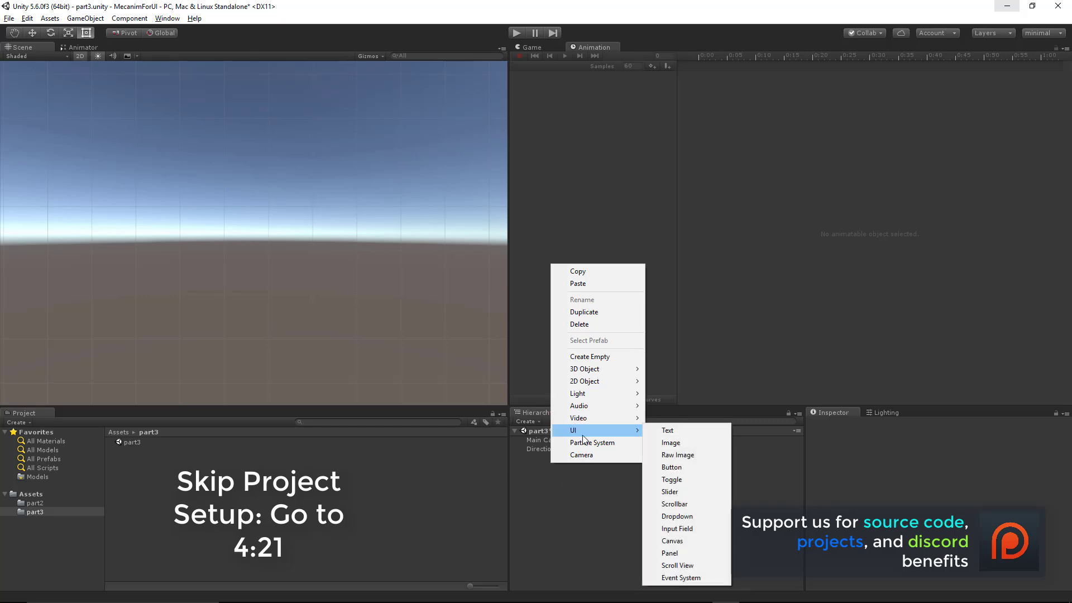
Add a UI Image to the scene and set the Canvas Scaler to Scale With Screen Size with the Expand match mode
left_click(684, 444)
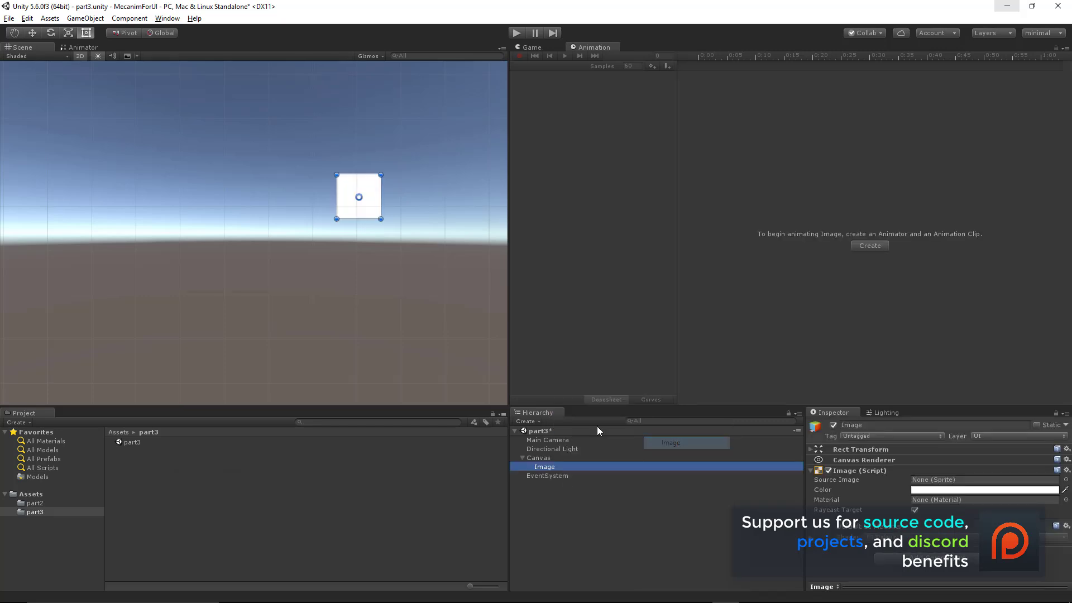
left_click(550, 458)
left_click(871, 470)
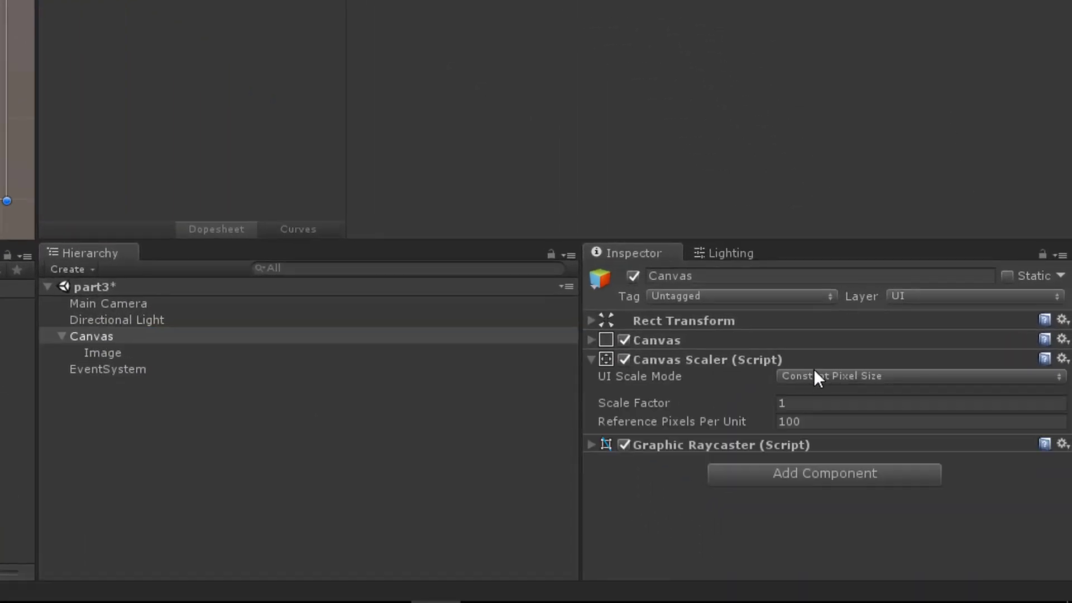
left_click(815, 371)
left_click(838, 420)
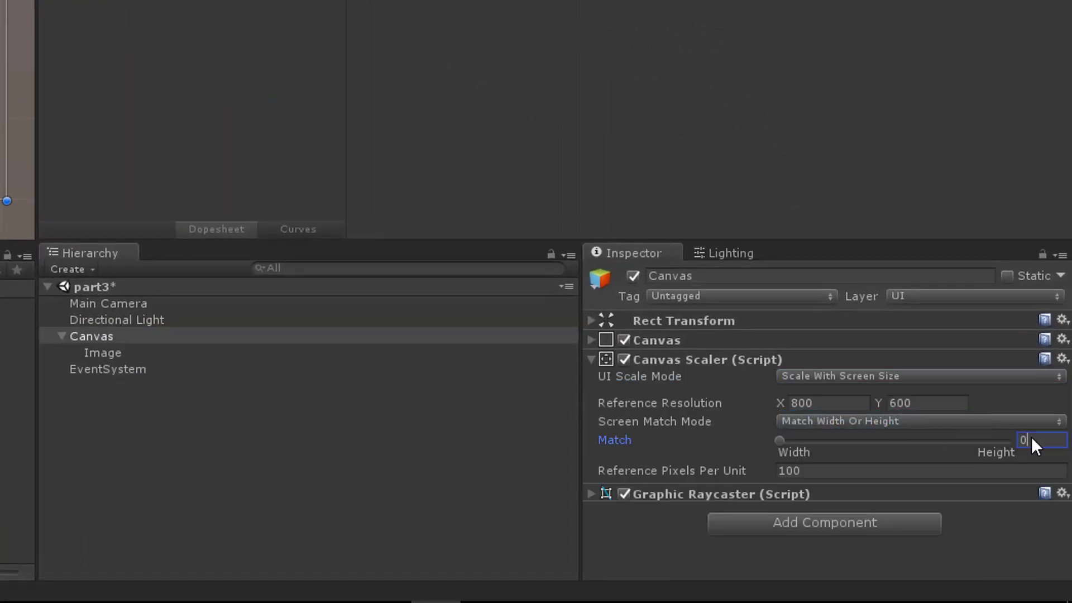
left_click(1012, 422)
left_click(919, 466)
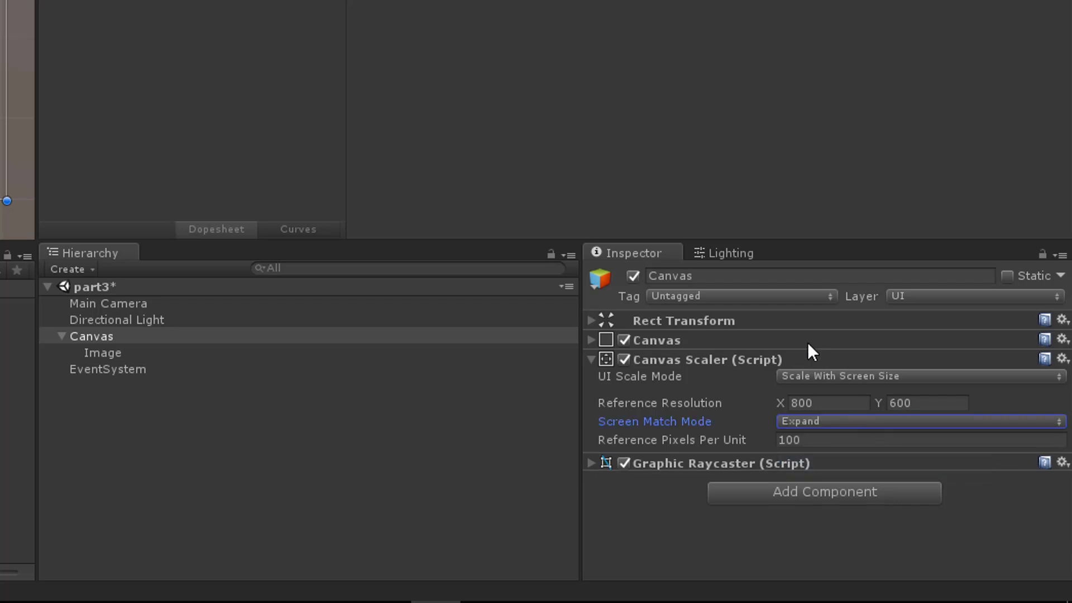
left_click(739, 361)
Rename the Image object under the Canvas as background
left_click(105, 354)
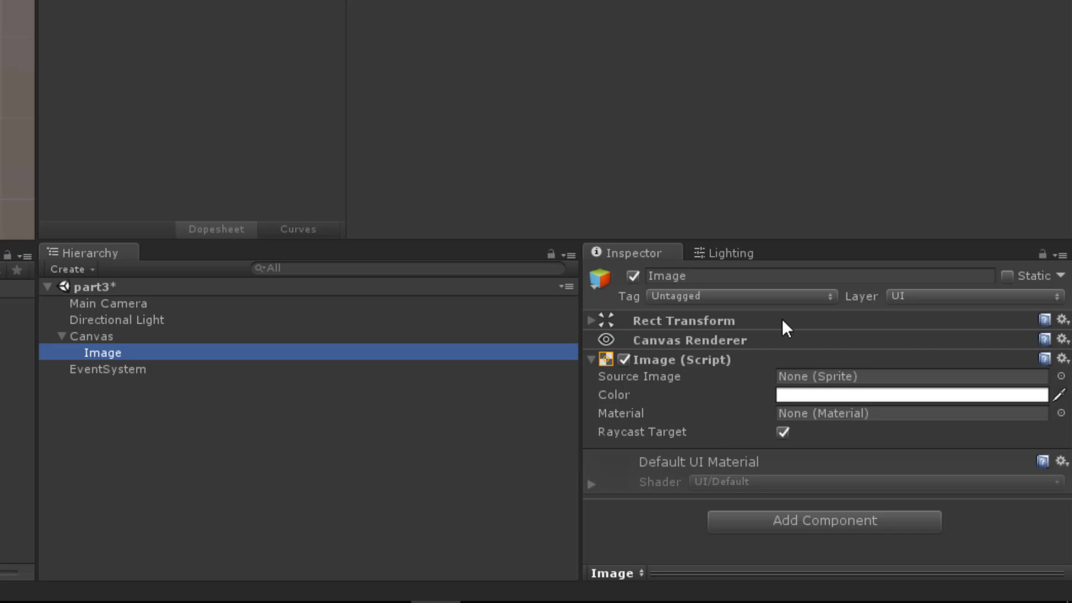
left_click(693, 275)
type("background")
key("Return")
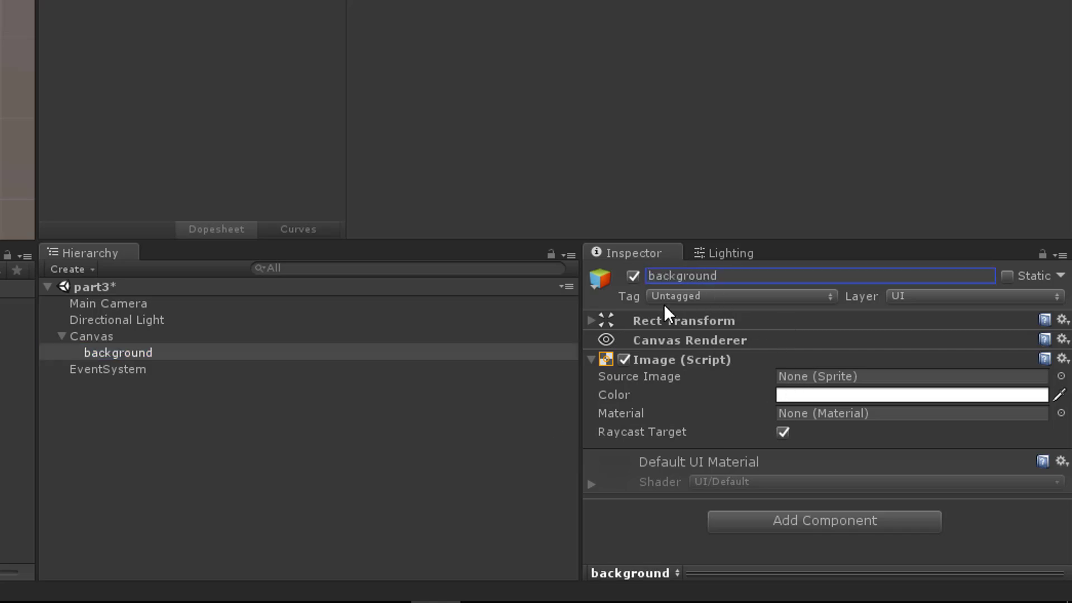
Anchor the background image with the full stretch preset, including its position, so it fills the whole canvas
left_click(671, 322)
left_click(626, 372)
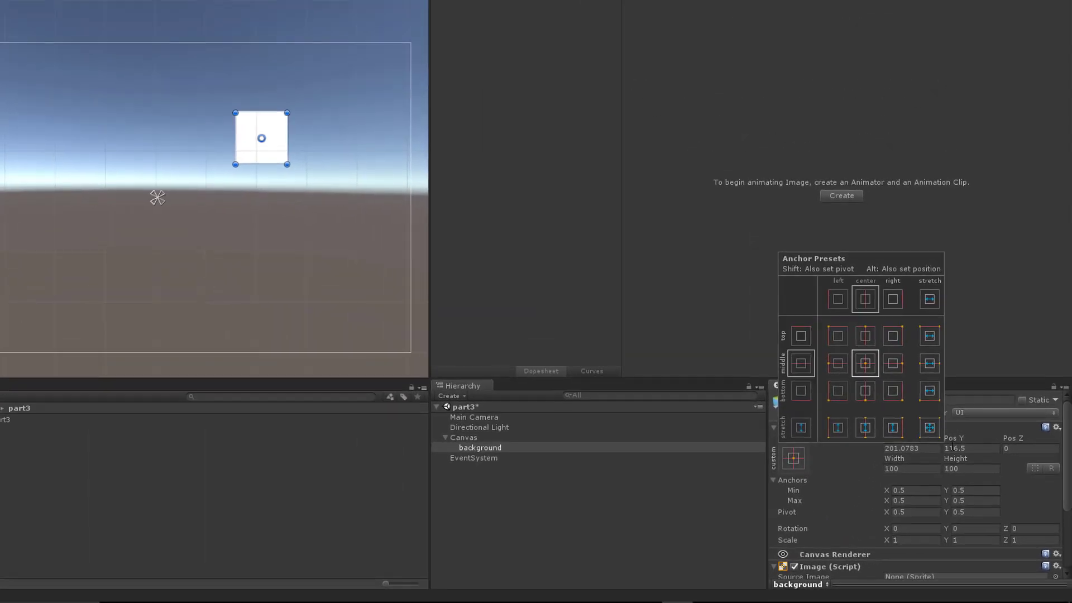
left_click(930, 428, "alt")
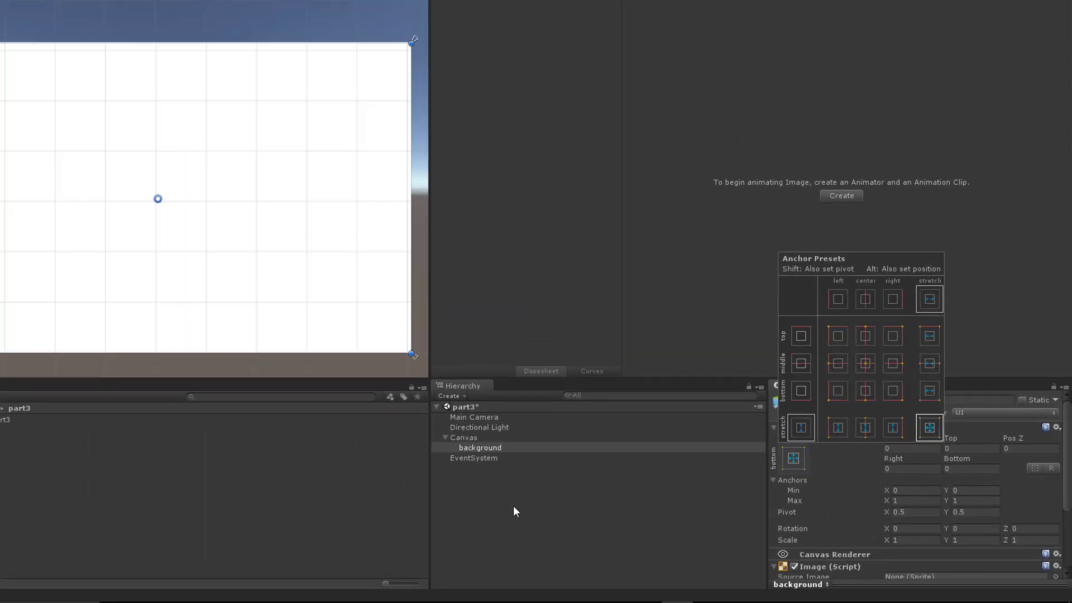
left_click(498, 450)
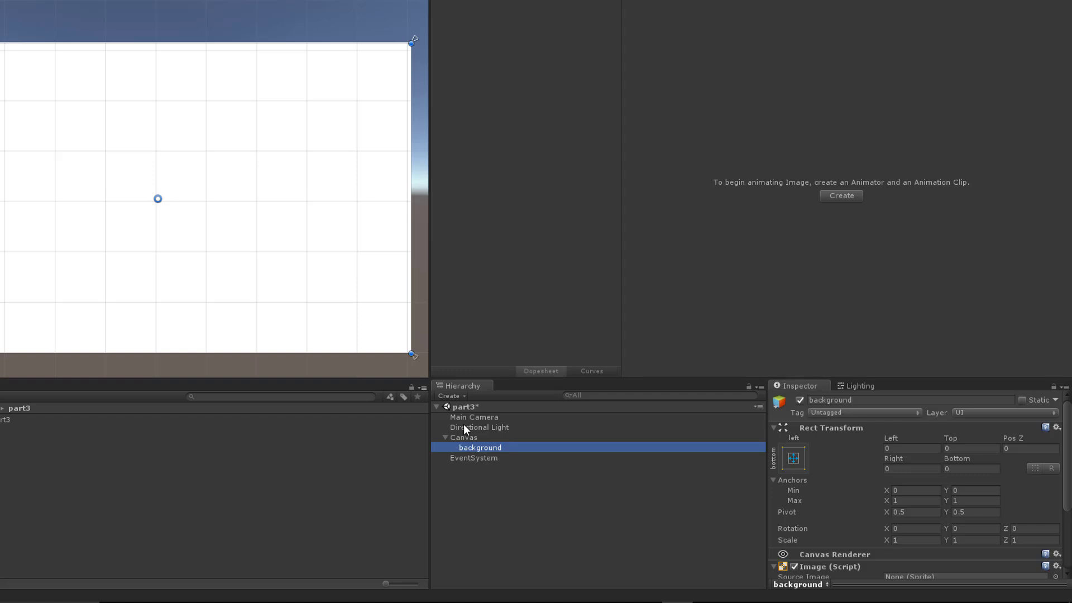
Add a UI Button to the Canvas and move it toward the canvas's left edge, to Pos X about -381
right_click(477, 437)
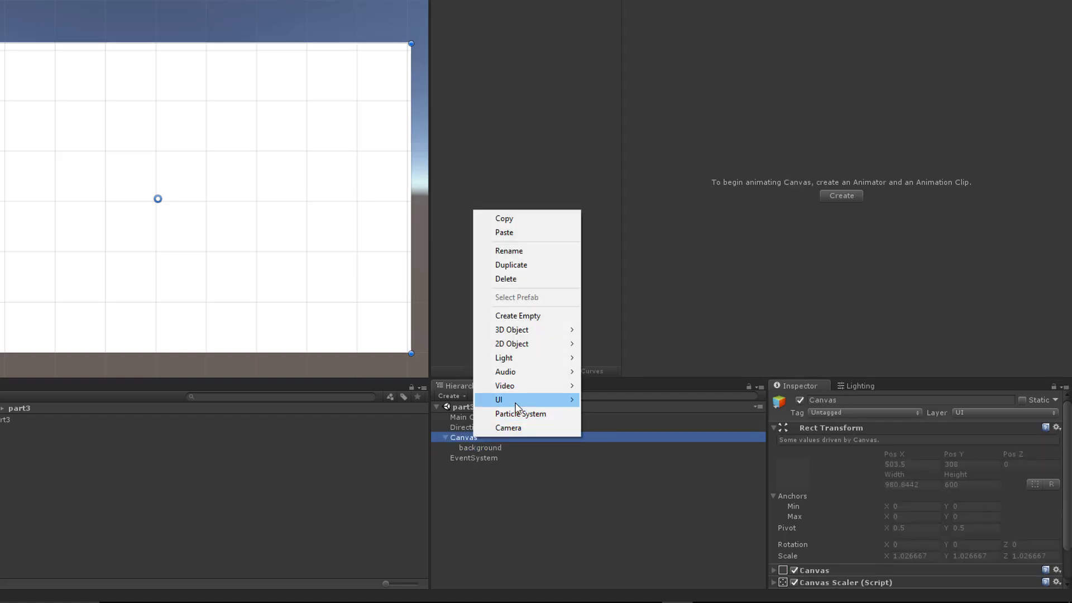
mouse_move(514, 400)
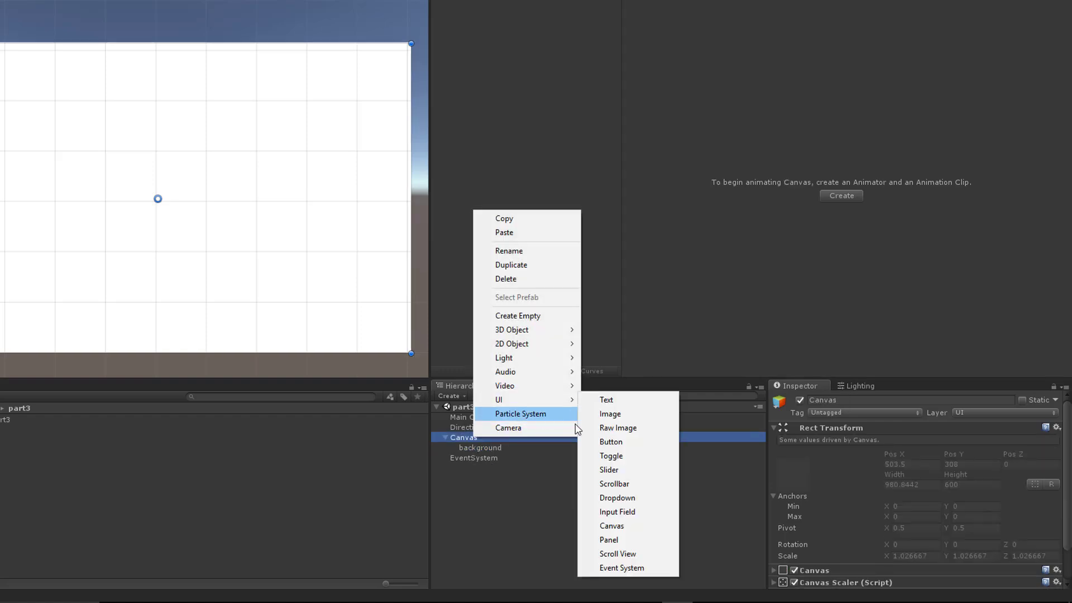
left_click(626, 442)
left_click_drag(187, 205, 3, 201)
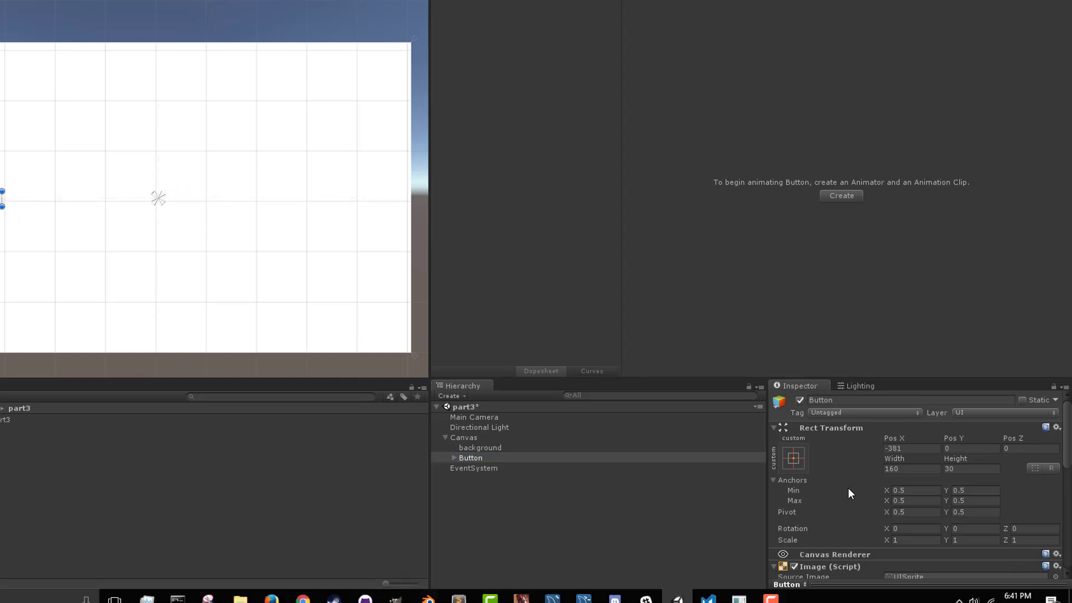
Set the Button's source image to None and expand the Button in the object hierarchy
left_click(453, 458)
scroll(1012, 519, "down", 5)
scroll(1015, 509, "up", 2)
left_click(1056, 464)
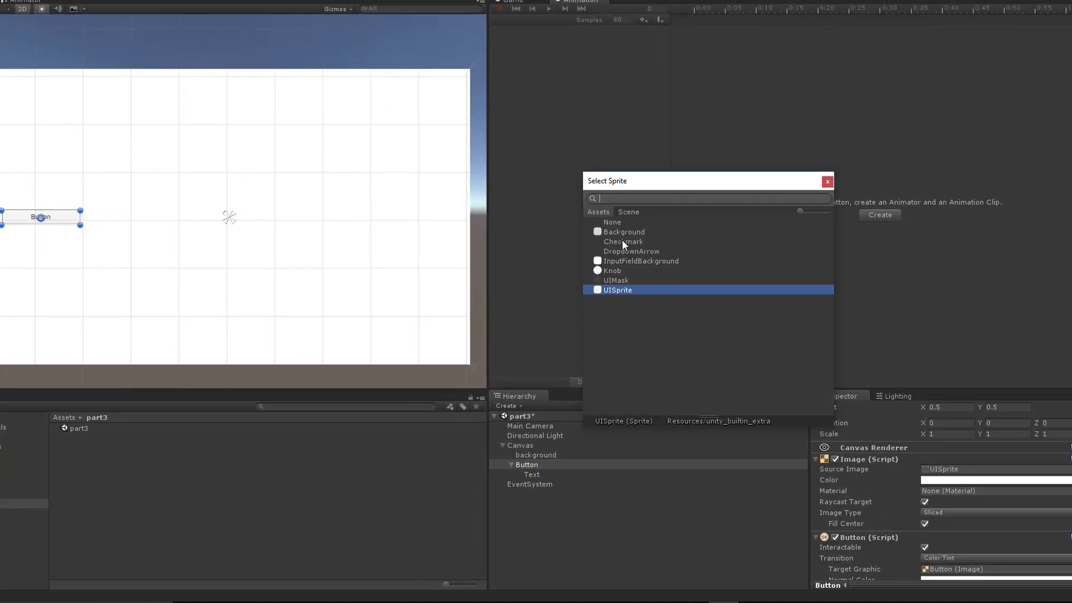
left_click(619, 221)
left_click(828, 182)
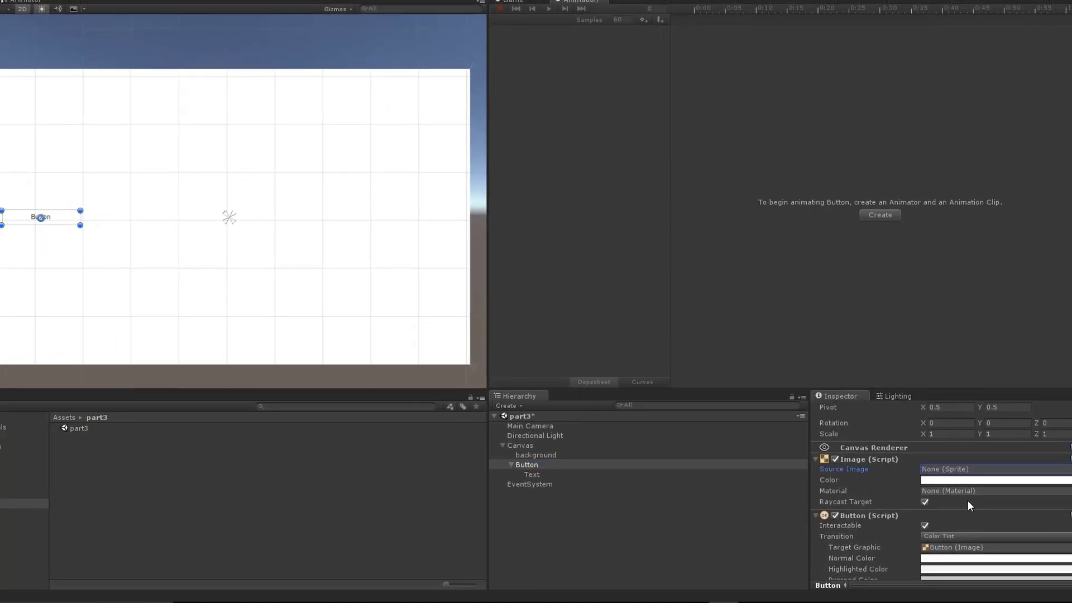
Change the Button's image color to a dark slate blue, about 293942
left_click(947, 480)
left_click(668, 215)
left_click_drag(668, 213, 698, 227)
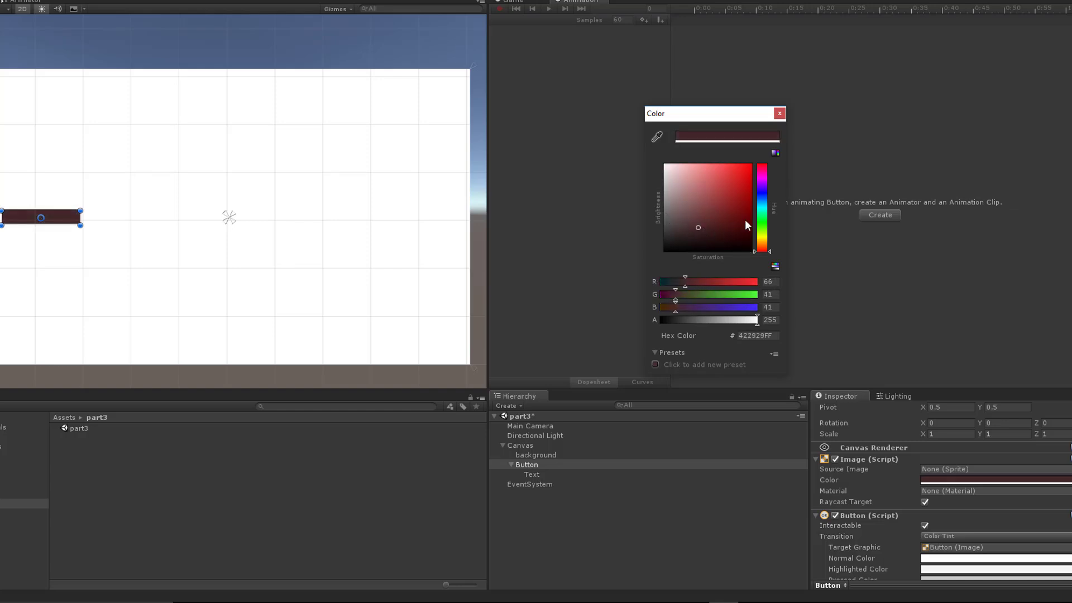
left_click_drag(762, 212, 764, 203)
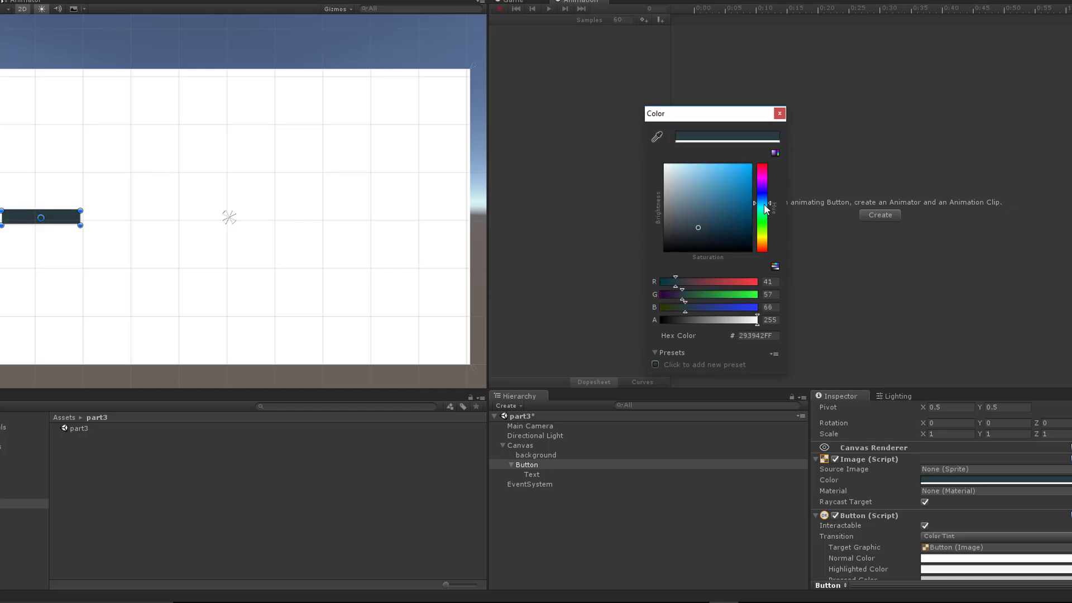
left_click(780, 113)
Change the color of the Button's Text to white (FFFFFF)
left_click(533, 474)
scroll(1002, 486, "down", 3)
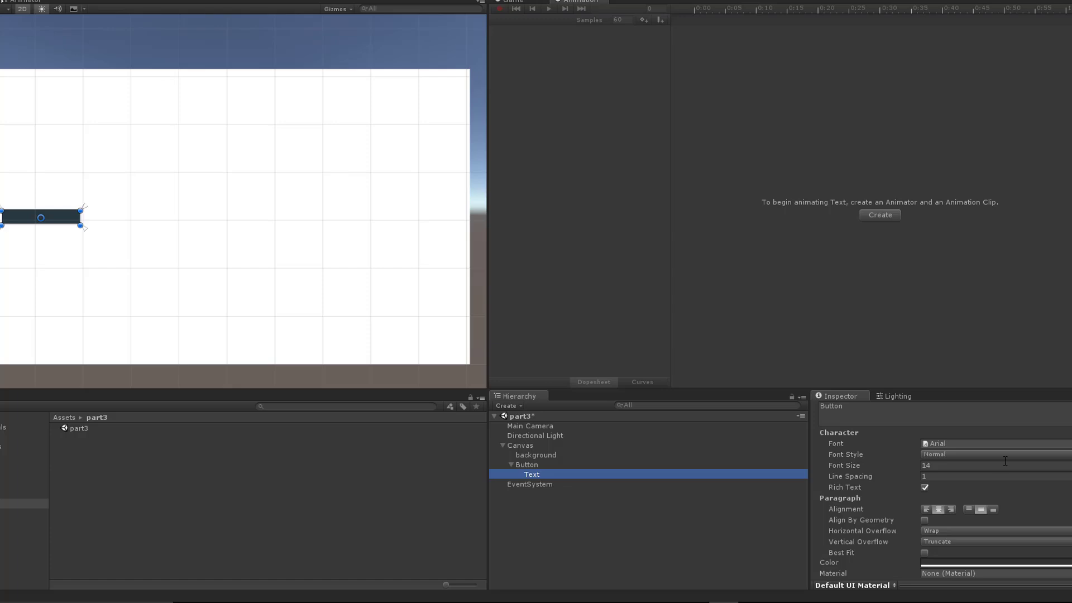
scroll(1000, 464, "down", 2)
left_click(970, 526)
left_click_drag(717, 235, 665, 163)
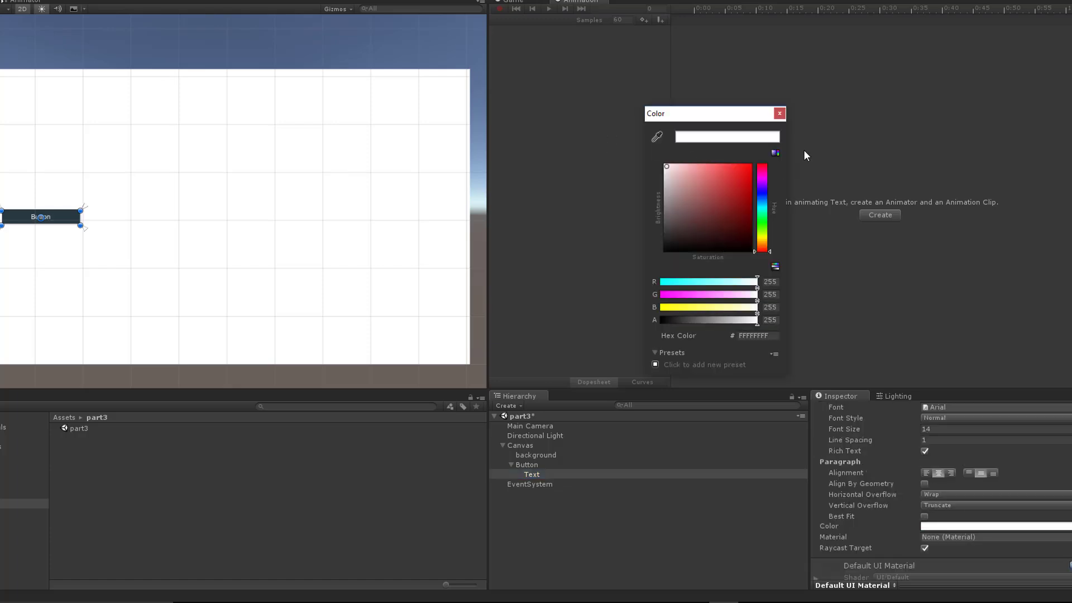
left_click(779, 113)
Change the Button's label text to Open and collapse the Button in the object hierarchy
scroll(944, 493, "up", 3)
left_click(896, 519)
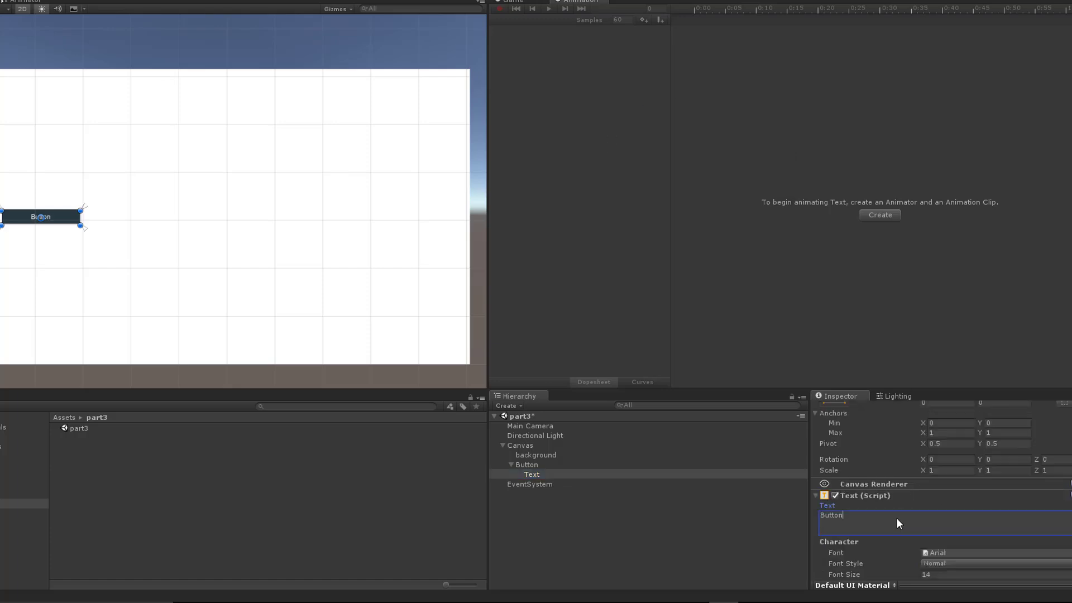
type("Ope")
left_click(510, 463)
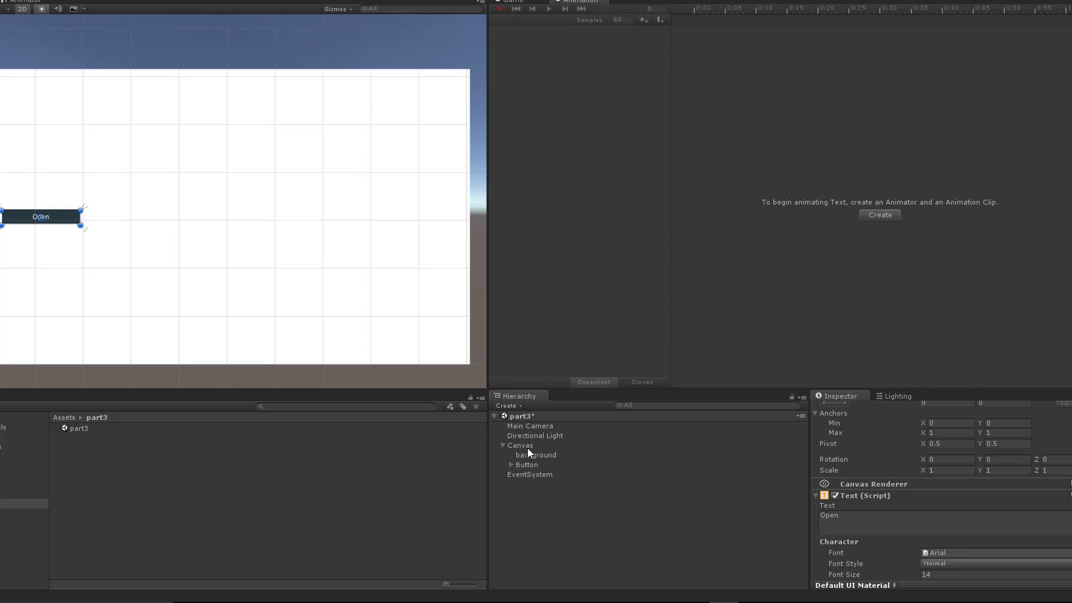
Create an empty object in the Canvas, enlarge it beside the Open button, and anchor its corners from about (0.31, 0.13) to (0.94, 0.88)
right_click(521, 445)
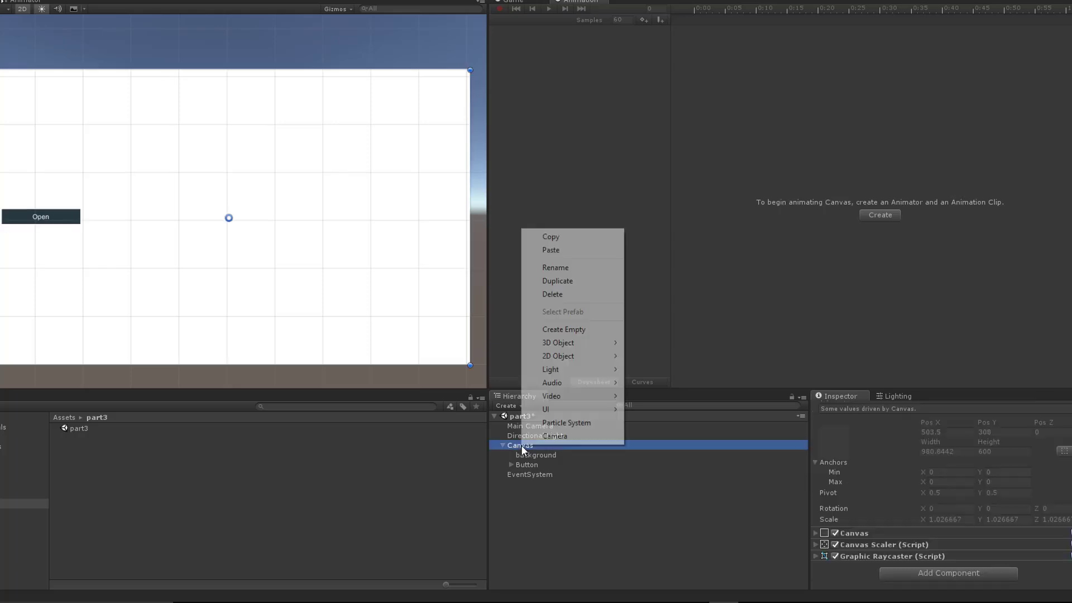
left_click(566, 330)
left_click_drag(230, 233, 439, 337)
left_click_drag(405, 297, 402, 289)
left_click_drag(228, 219, 138, 329)
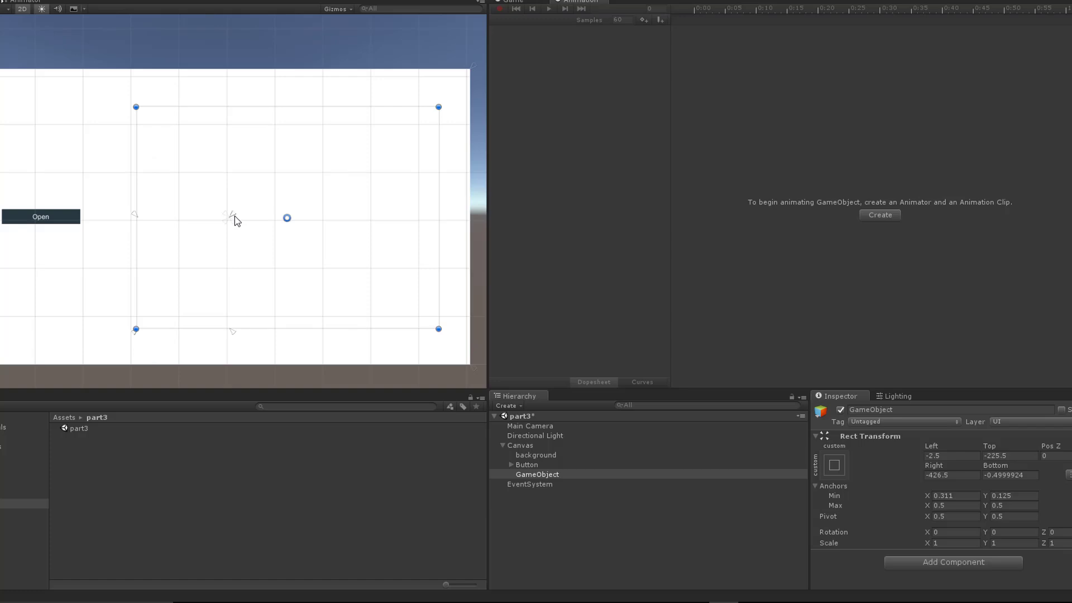
left_click_drag(233, 216, 438, 107)
Spread the Open button's anchors to its own corners, from about (0.03, 0.48) to (0.19, 0.52)
left_click(527, 465)
left_click_drag(229, 218, 4, 225)
left_click_drag(232, 215, 82, 211)
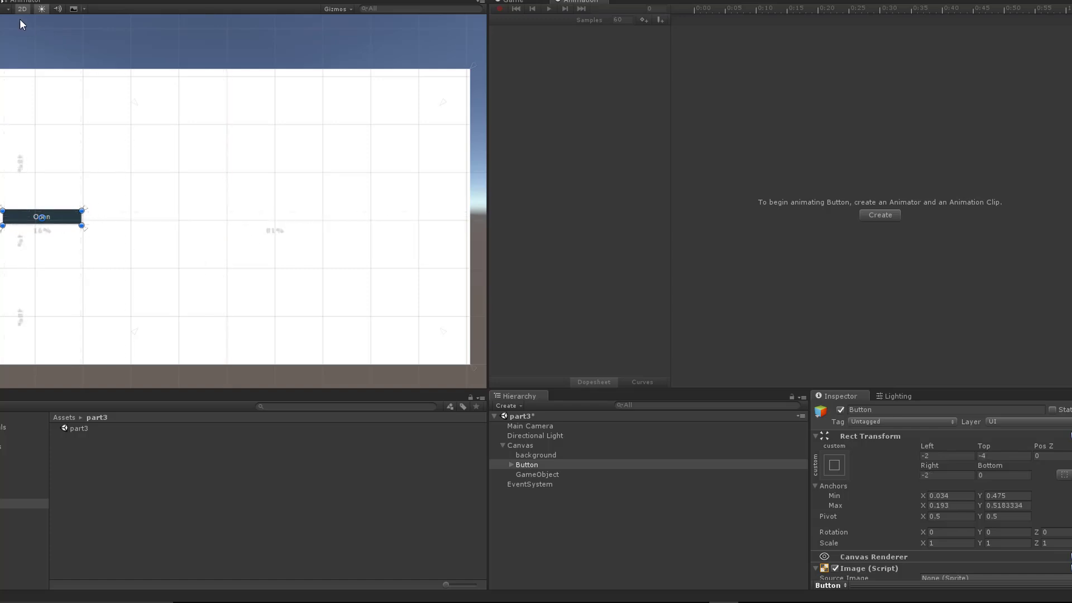
Preview the layout in the game view at 5:4 and 9:16, ending with the aspect ratio set to 16:9
left_click(19, 2)
key("ctrl+1")
left_click(510, 4)
left_click(578, 9)
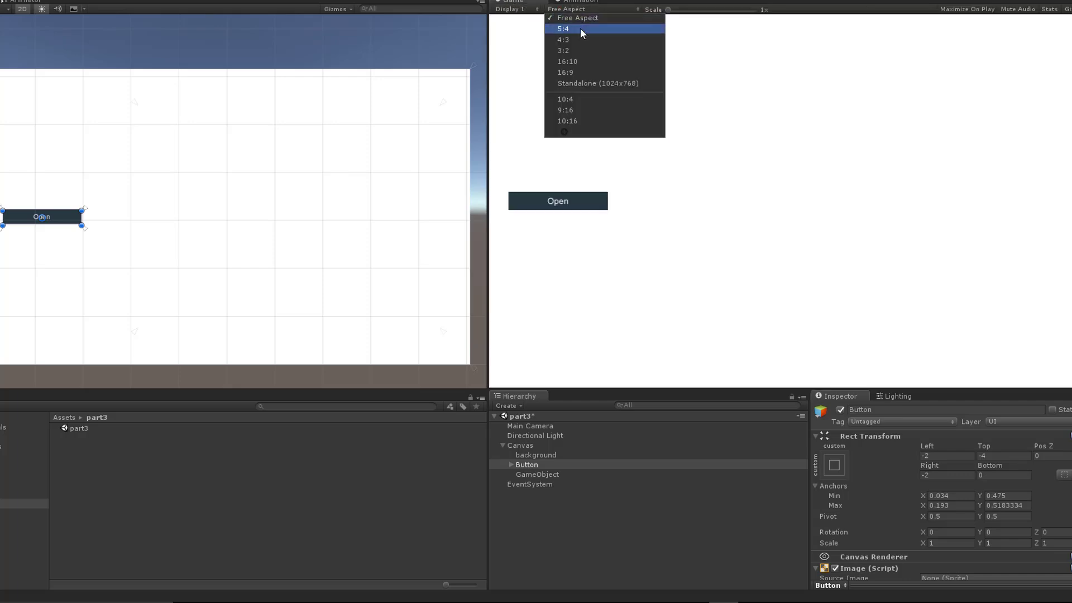
left_click(581, 28)
left_click(577, 9)
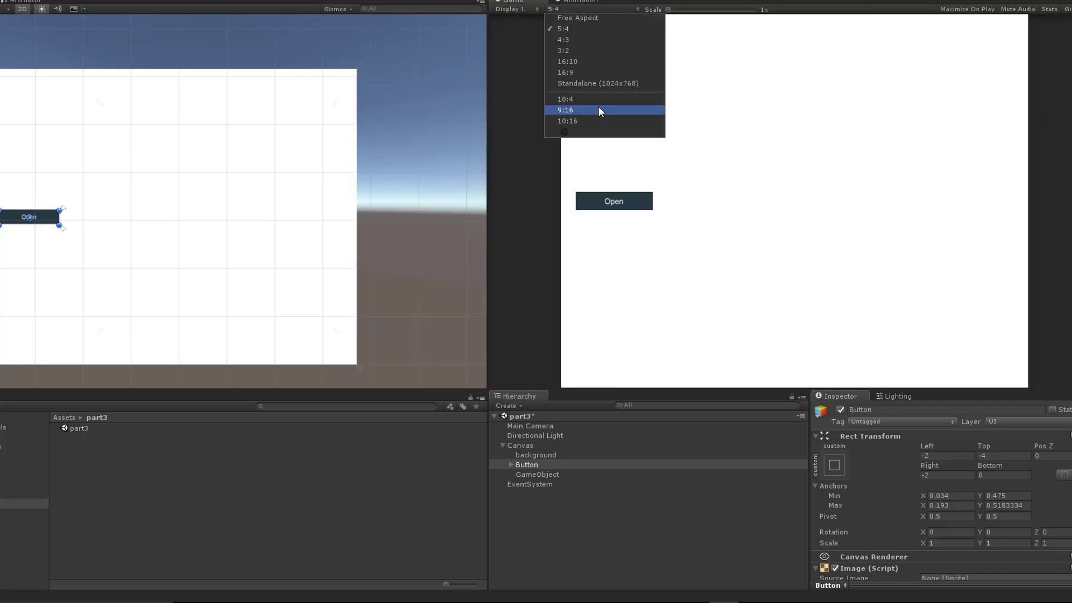
left_click(598, 106)
left_click(575, 10)
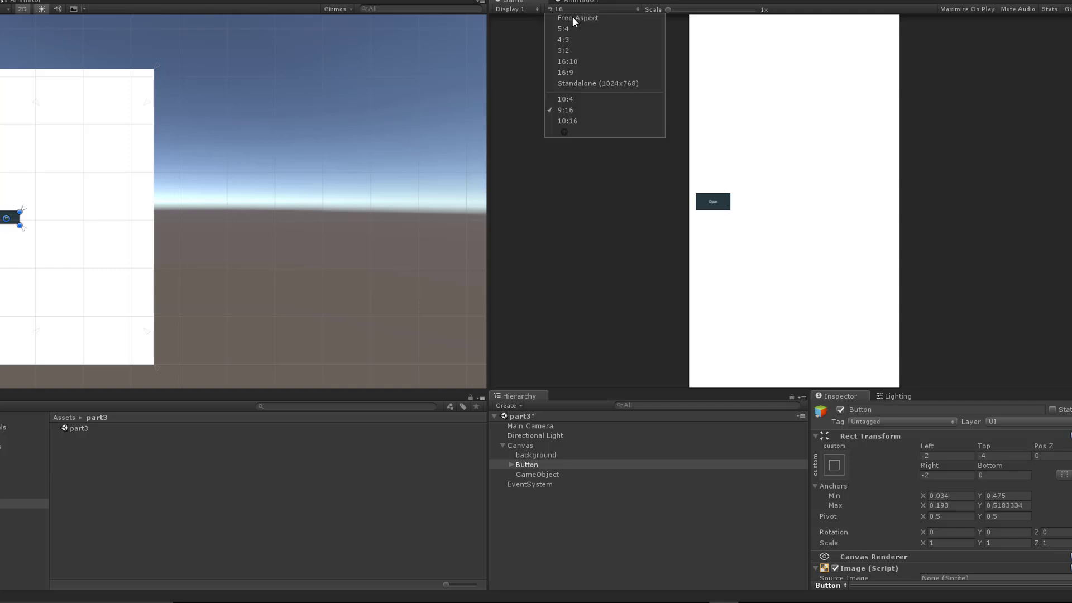
left_click(583, 73)
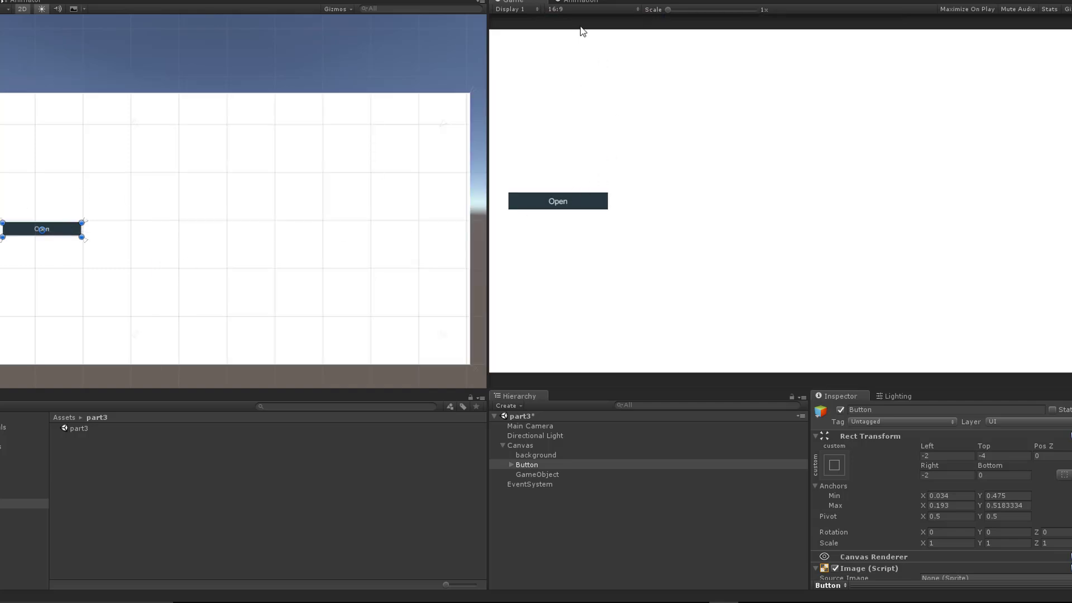
Rename the empty GameObject under the Canvas as MenuPage
left_click(538, 475)
left_click(880, 410)
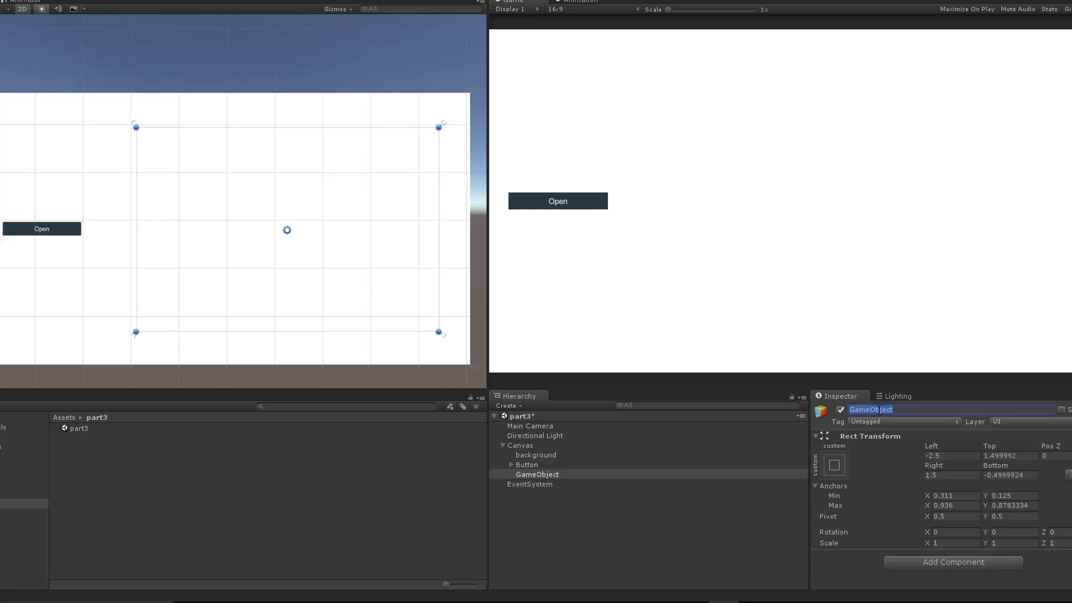
type("MenuPage")
key("Return")
left_click(877, 411)
key("BackSpace")
type("age")
Add a UI Image inside MenuPage and stretch it to fill the whole MenuPage area with the anchor preset
right_click(568, 474)
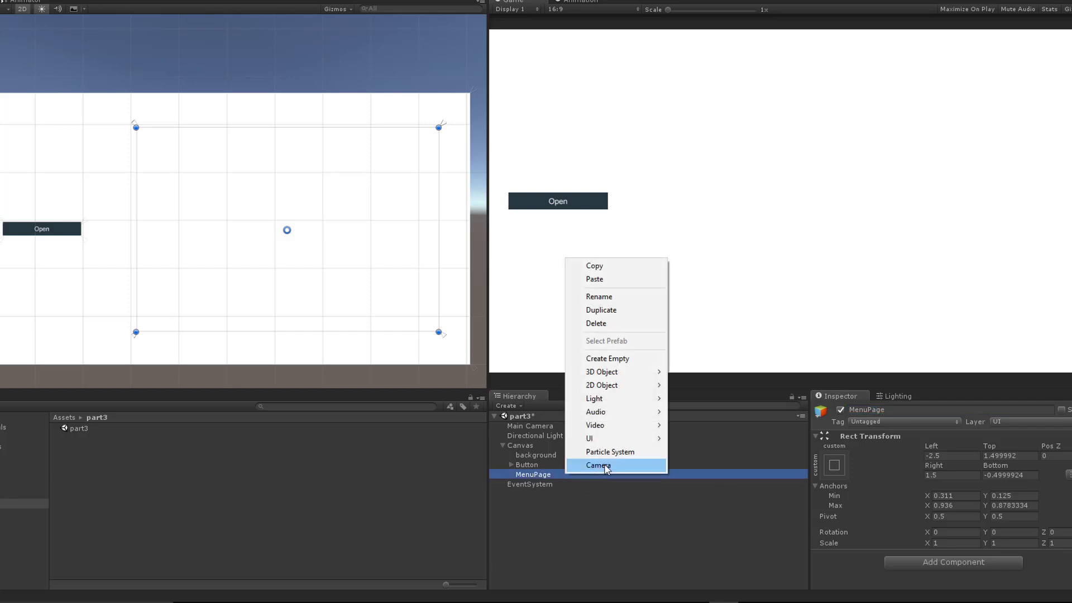
mouse_move(615, 438)
left_click(730, 293)
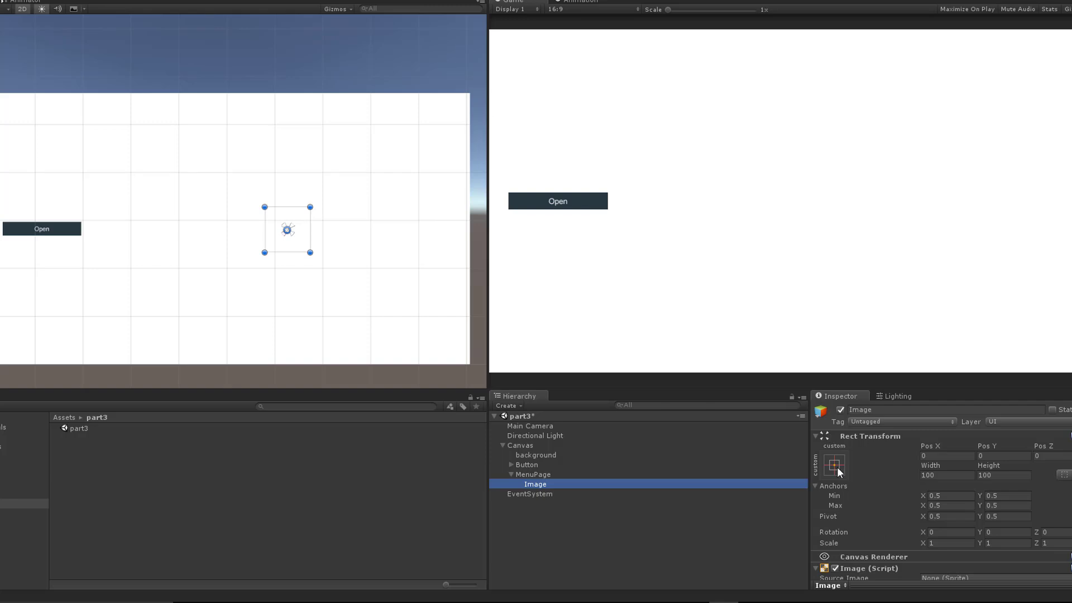
left_click(835, 461)
left_click(965, 436, "alt")
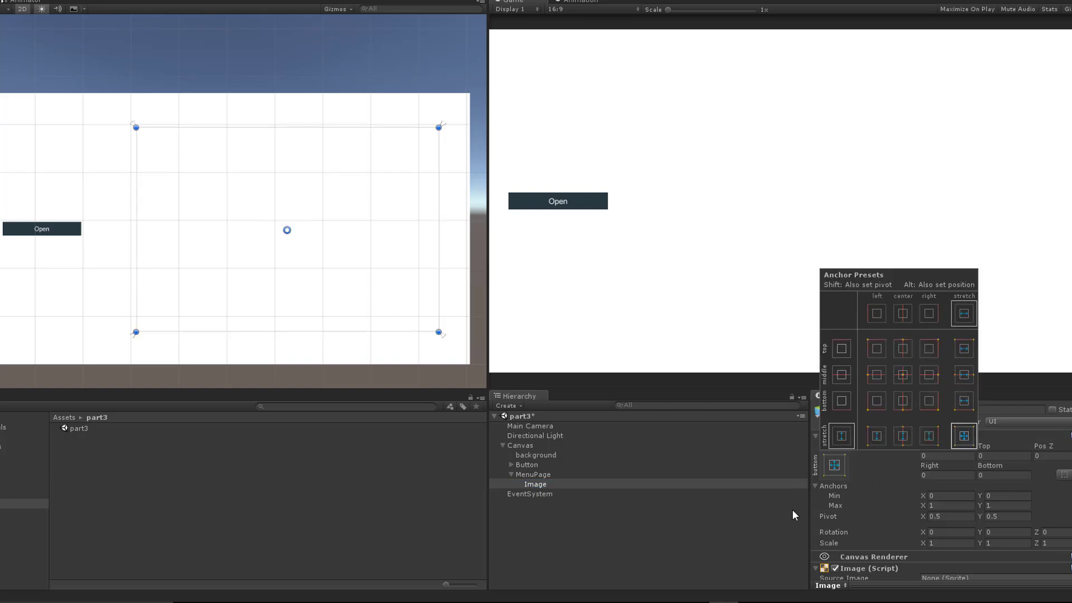
Change the color of the Image inside MenuPage to black
scroll(904, 505, "down", 5)
left_click(961, 490)
left_click_drag(699, 224, 615, 286)
left_click(779, 114)
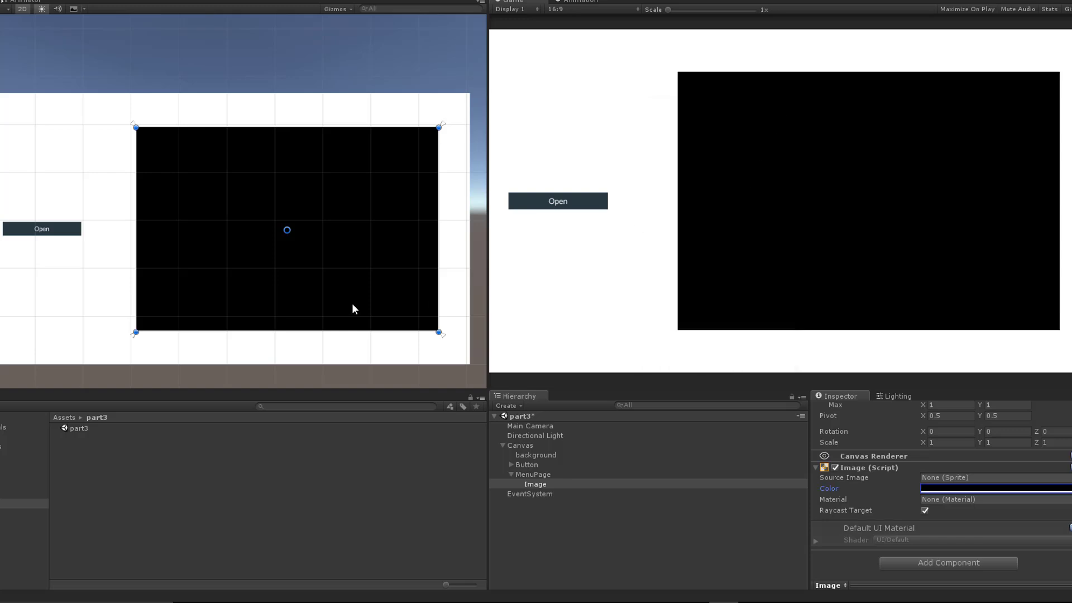
Add a UI Text to MenuPage, size it as a strip across the top, and anchor its corners from about (0.03, 0.76) to (0.98, 0.97)
left_click(525, 474)
right_click(534, 472)
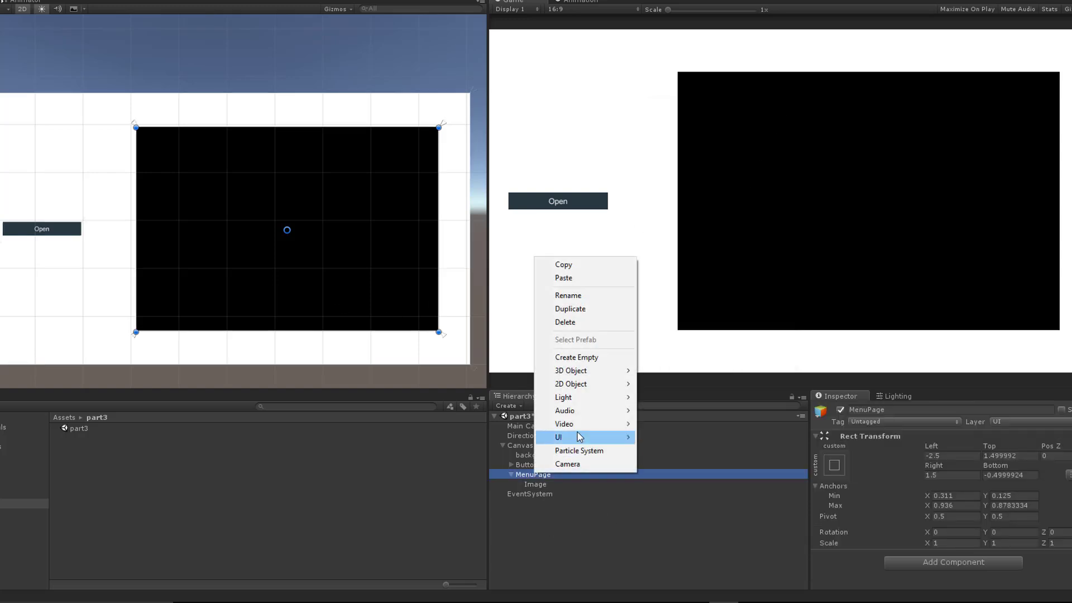
mouse_move(575, 437)
left_click(668, 279)
left_click_drag(317, 232, 400, 187)
left_click_drag(294, 169, 436, 177)
left_click_drag(283, 224, 142, 129)
left_click_drag(291, 231, 438, 178)
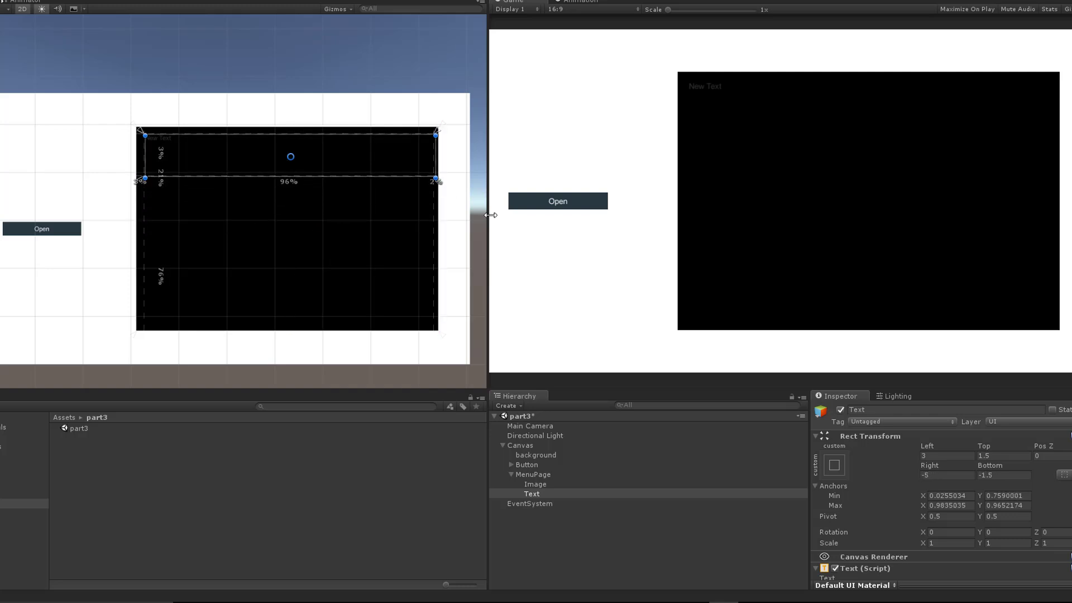
Change the text of the Text object inside MenuPage to "Page Title"
left_click(887, 412)
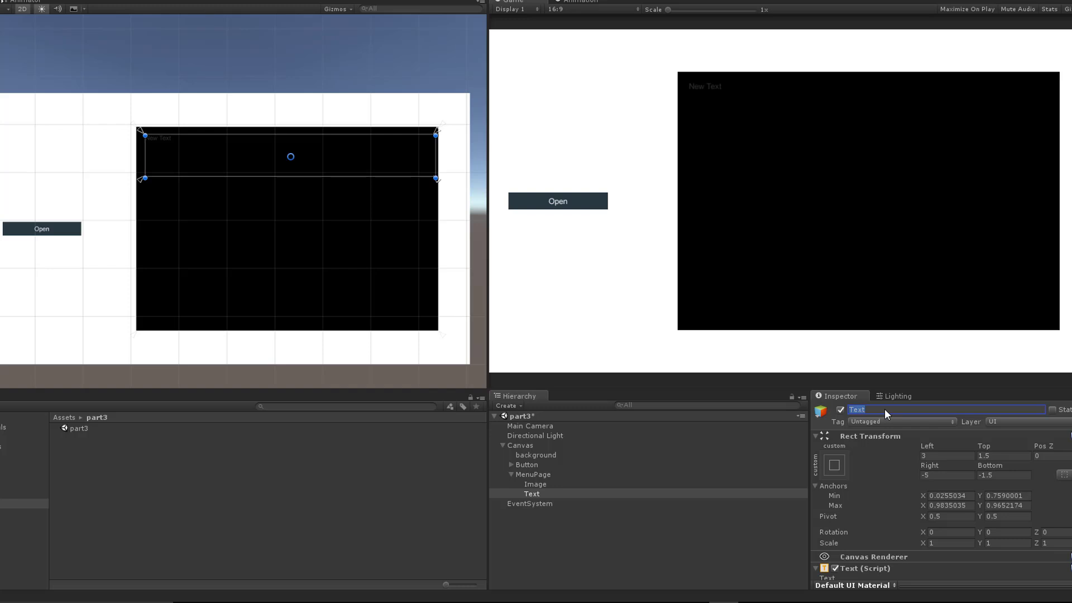
scroll(870, 516, "down", 3)
left_click(919, 528)
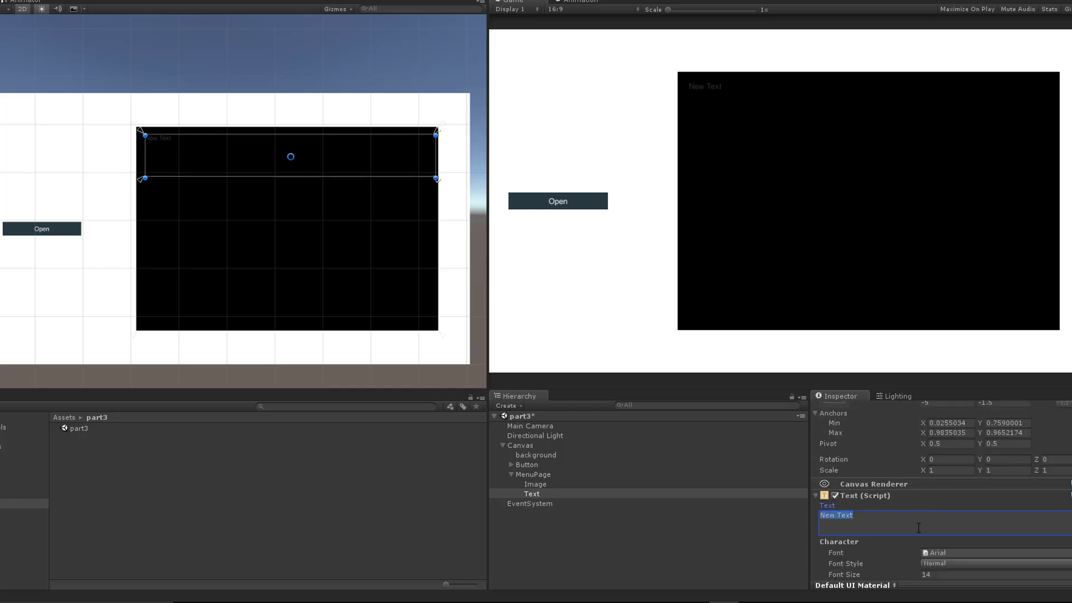
type("PageTitle")
Enable Best Fit on the Page Title text and set its color to white
scroll(955, 478, "down", 8)
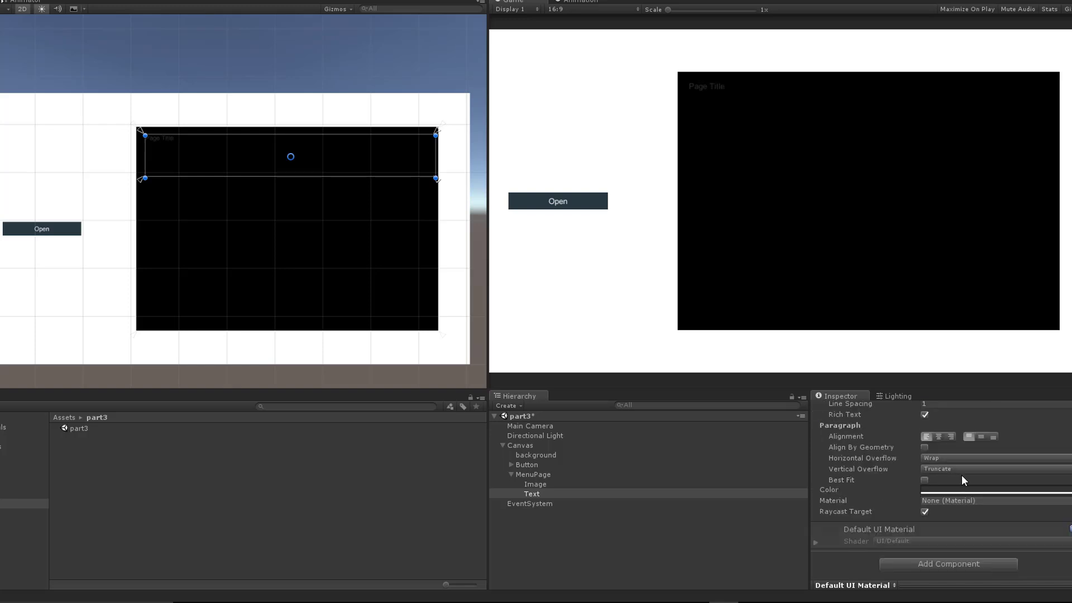
left_click(924, 481)
left_click(930, 509)
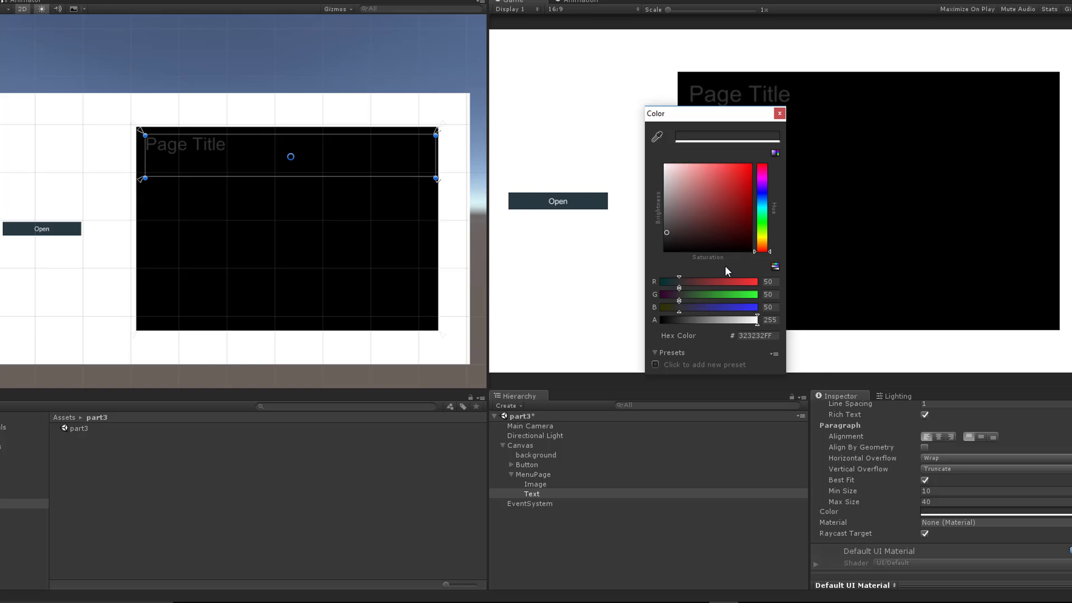
left_click_drag(738, 240, 585, 101)
left_click(781, 113)
scroll(900, 536, "up", 3)
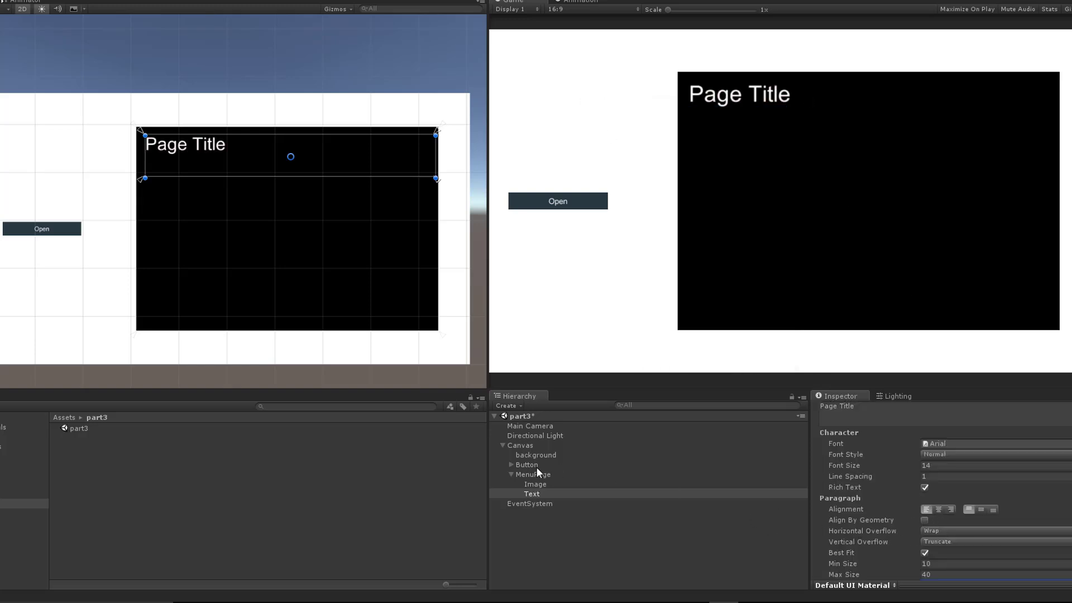
Duplicate the Page Title text and size the copy below it, with corners anchored from about (0.03, 0.09) to (0.98, 0.76)
left_click(531, 492)
key("ctrl+d")
left_click_drag(310, 159, 296, 315)
left_click_drag(139, 180, 142, 317)
left_click_drag(438, 133, 436, 172)
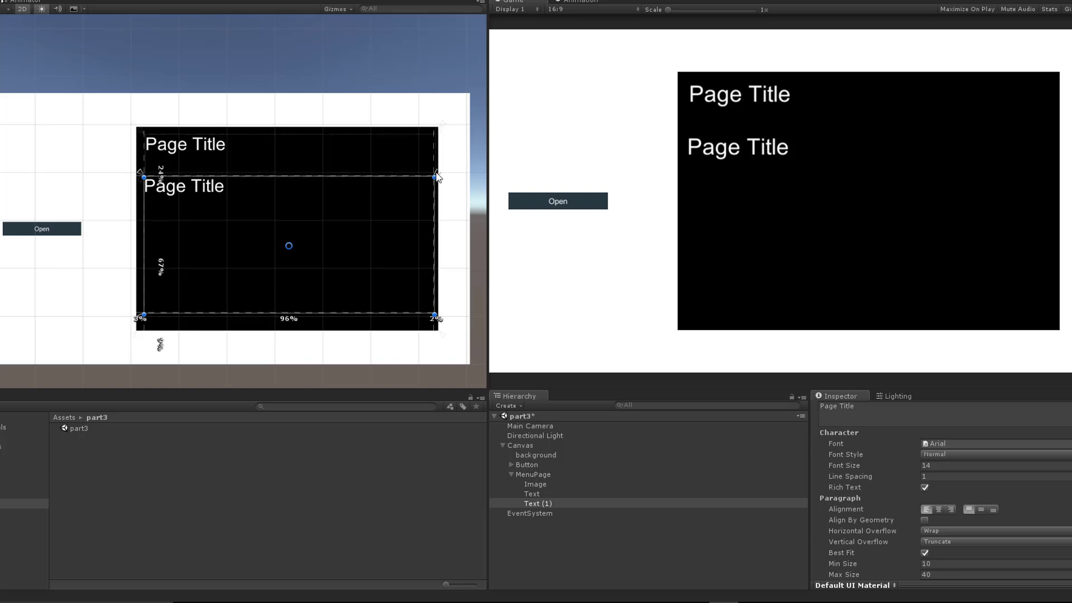
Turn off Best Fit on the duplicated text, set its font size to 20, and fill it with Lorem ipsum paragraphs
left_click(925, 553)
left_click(947, 465)
type("20")
left_click(929, 410)
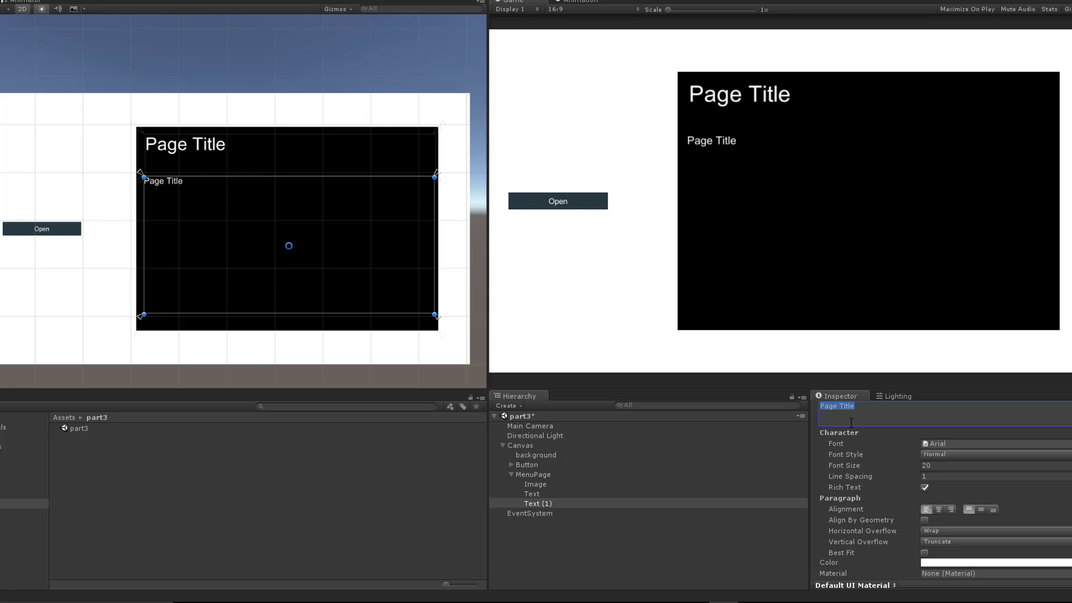
type("Lorem ipsum dolor sit amet, consectetur adipisicing elit, sed do eiusmod tempor incididunt ut labore et dolore magna aliqua. Ut enim ad minim veniam, quis nostrud exercitation ullamco laboris nisi ut aliquip ex ea commodo consequat. Duis aute irure dolor in reprehenderit in voluptate velit esse cillum dolore eu fugiat nulla pariatur. Excepteur sint occaecat cupidatat non proident, sunt in culpa qui officia deserunt mollit anim id est laborum. Lorem ipsum dolor sit amet, consectetur adipisicing elit, sed do eiusmod tempor incididunt ut labore et dolore magna aliqua. Ut enim ad minim veniam, quis nostrud exercitation ullamco laboris nisi ut aliquip ex ea commodo consequat. Duis aute irure dolor in reprehenderit in voluptate velit esse cillum dolore eu fugiat nulla pariatur. Excepteur sint occaecat cupidatat non proident, sunt in culpa qui officia deserunt mollit anim id est laborum. Lorem ipsum dolor sit amet, consectetur adipisicing elit, sed do eiusmod tempor incididunt ut labore et dolore magna aliqua. Ut enim ad minim veniam, quis nostrud exercitation ullamco laboris nisi ut aliquip ex ea commodo consequat.")
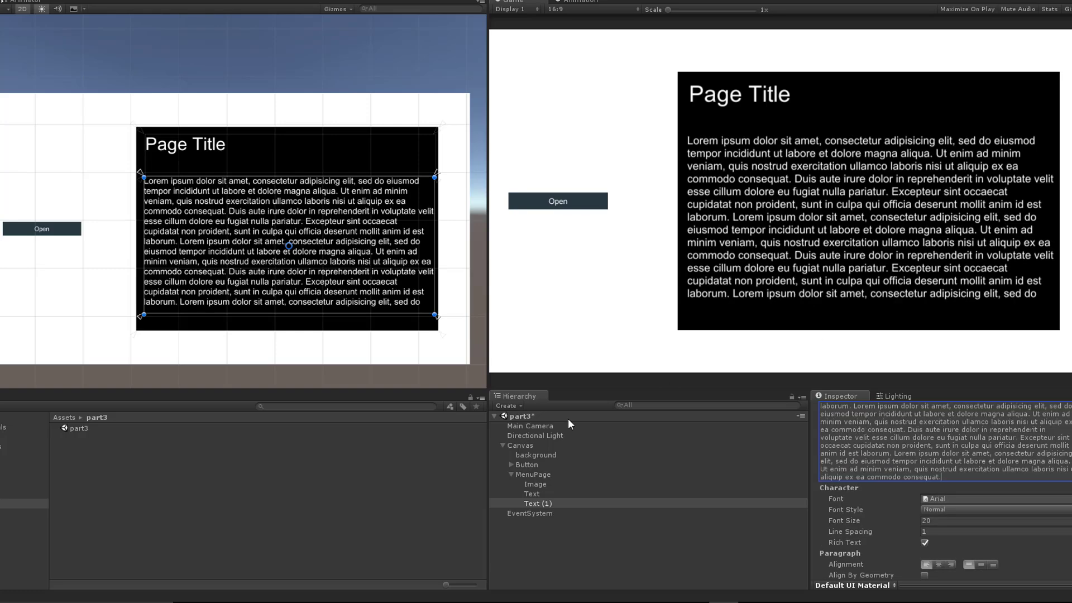
Rename the Lorem ipsum text object, Text (1), as description
scroll(855, 482, "up", 3)
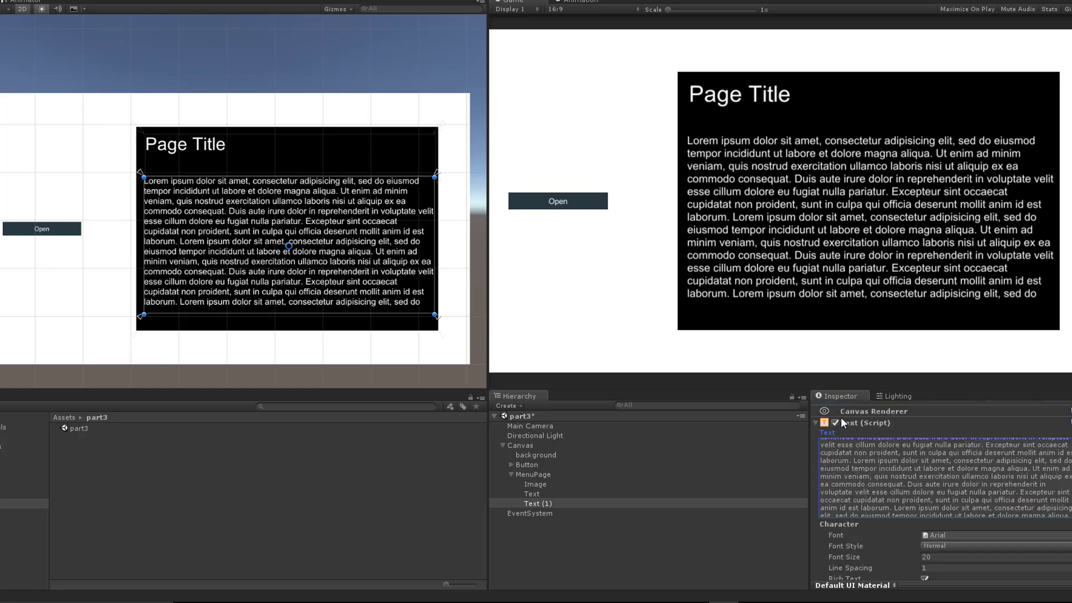
left_click(851, 424)
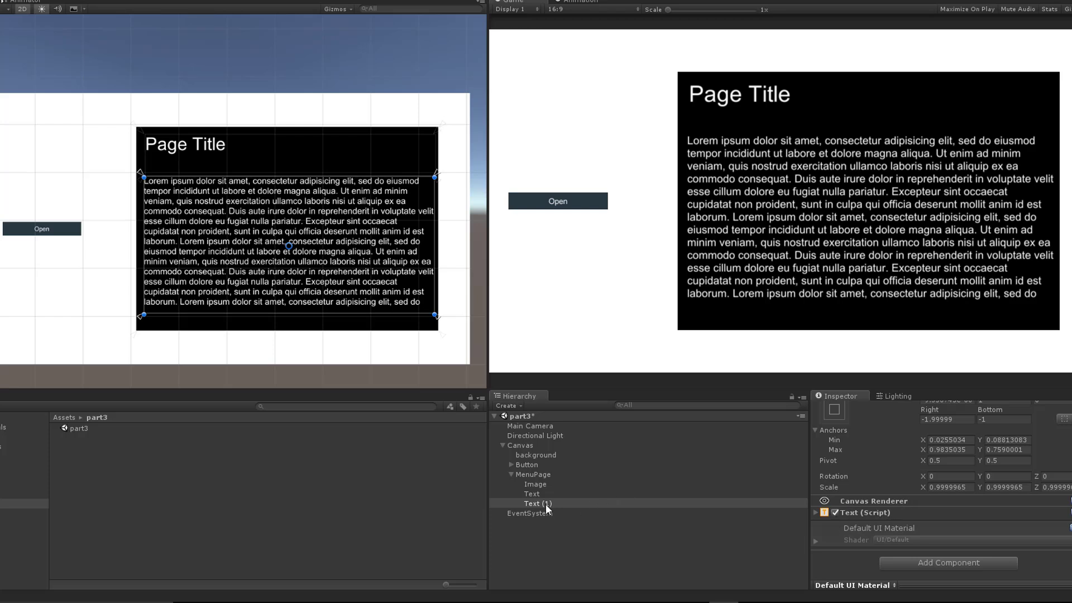
scroll(838, 439, "up", 2)
left_click(887, 408)
type("descr")
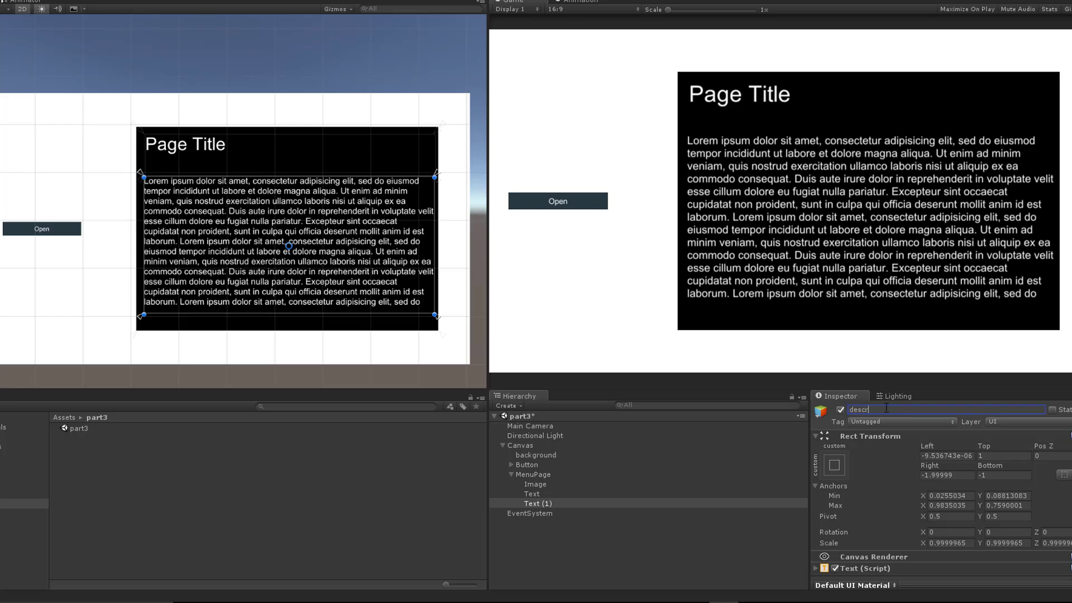
type("iption")
key("Return")
Rename the Text object holding the page title as title
left_click(532, 494)
left_click(873, 401)
left_click(855, 397)
left_click(873, 408)
type("title")
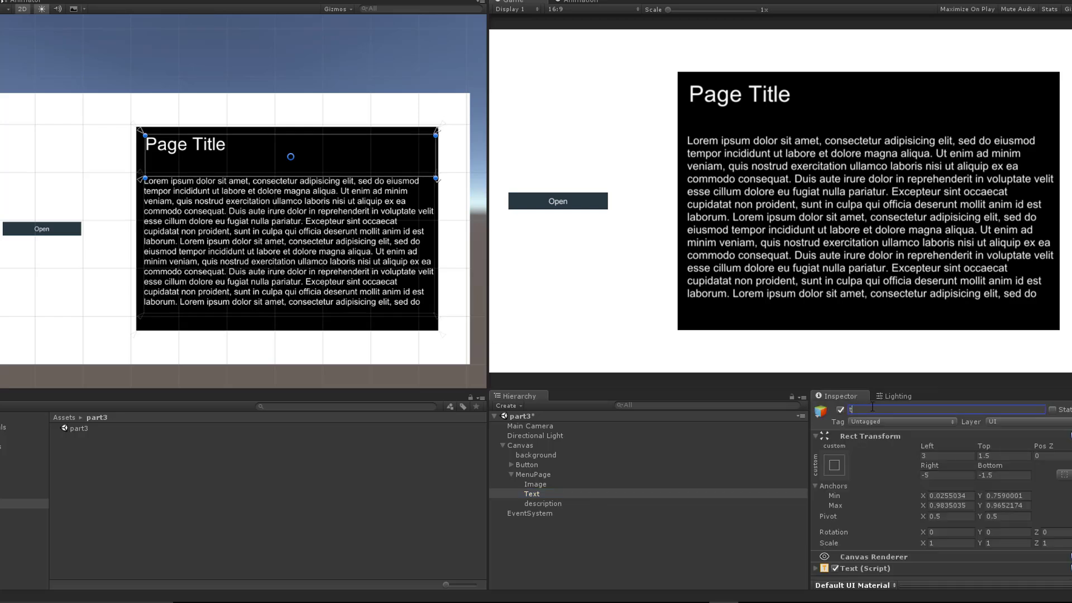
Rename the Image inside MenuPage as background
left_click(536, 484)
left_click(870, 411)
type("background")
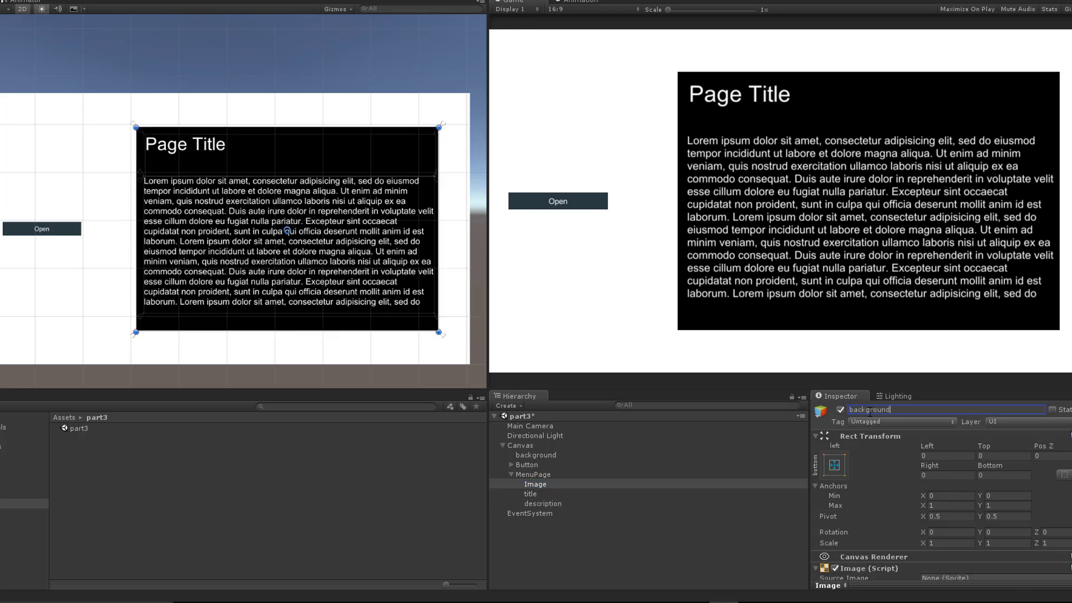
key("Return")
Nudge MenuPage slightly up and to the right in the scene and add a Canvas Group component to it
left_click(511, 475)
left_click(535, 475)
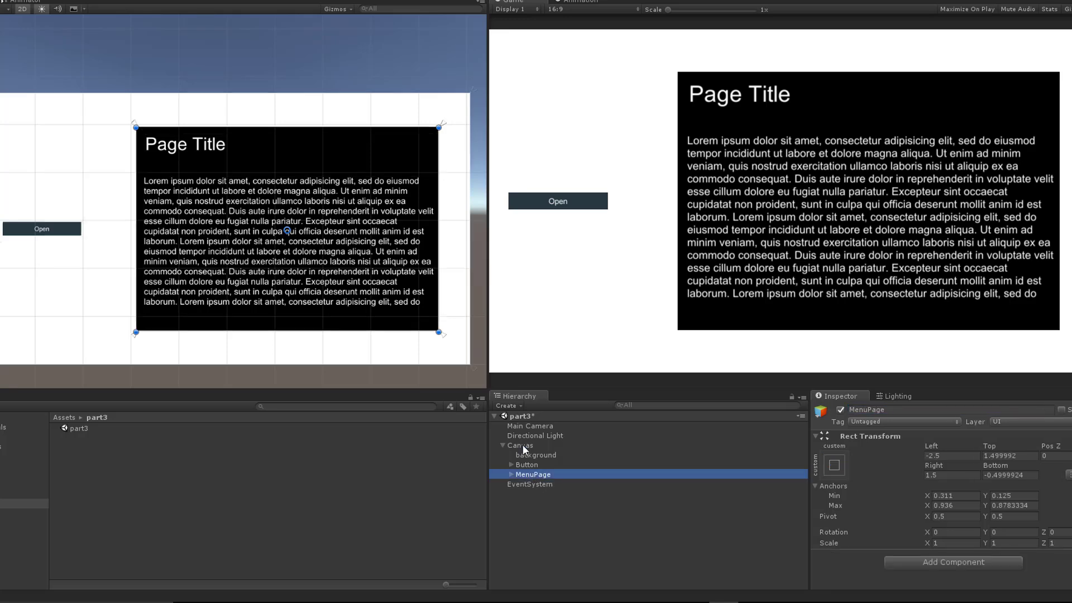
mouse_move(277, 158)
left_mouse_down()
mouse_move(520, 174)
mouse_move(642, 160)
mouse_move(284, 155)
left_mouse_up()
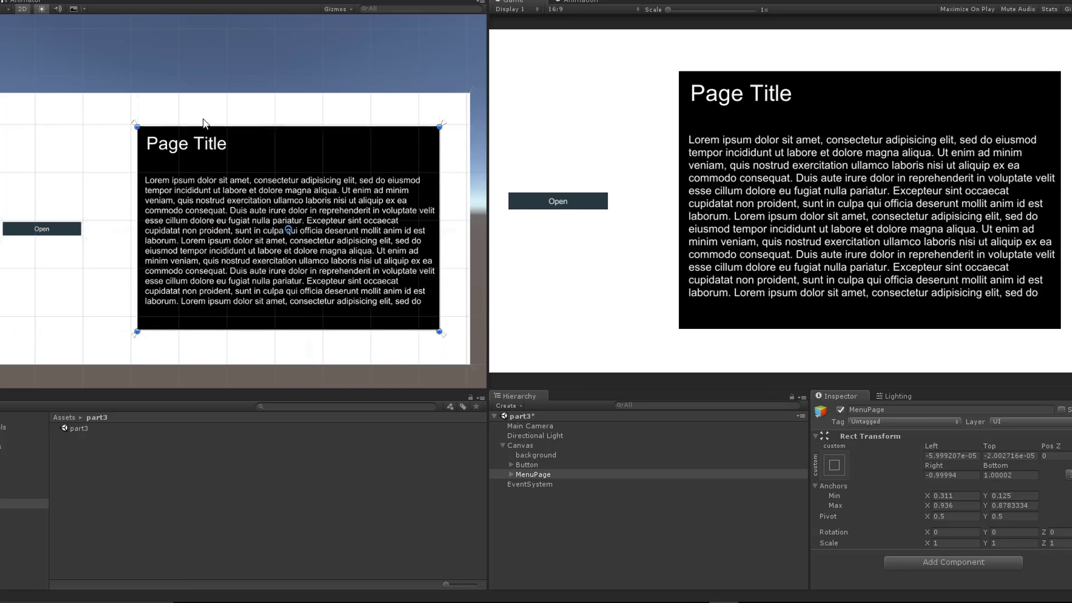
left_click(950, 561)
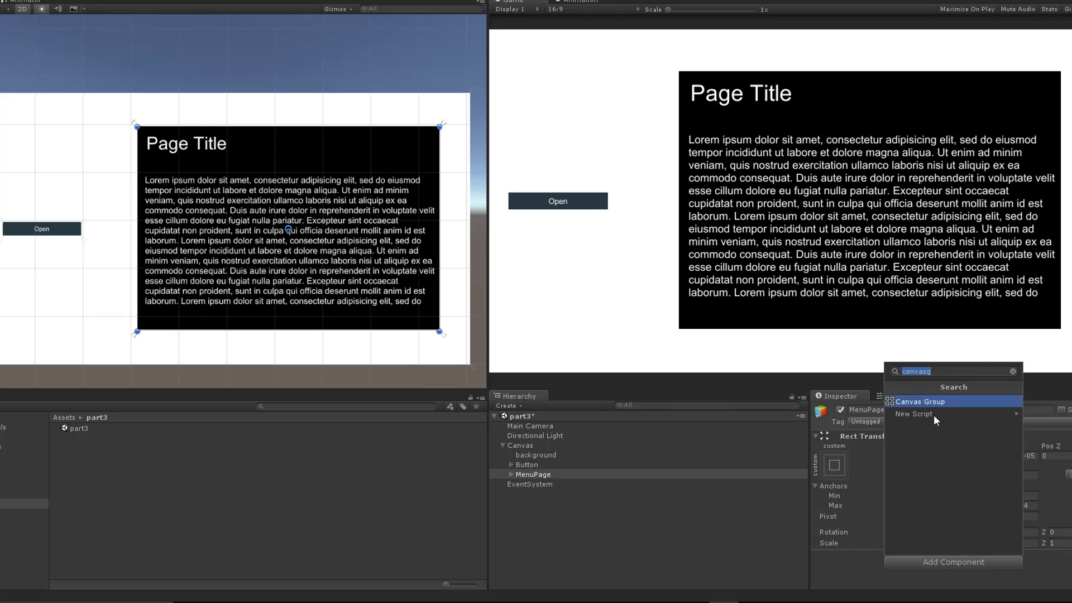
left_click(920, 402)
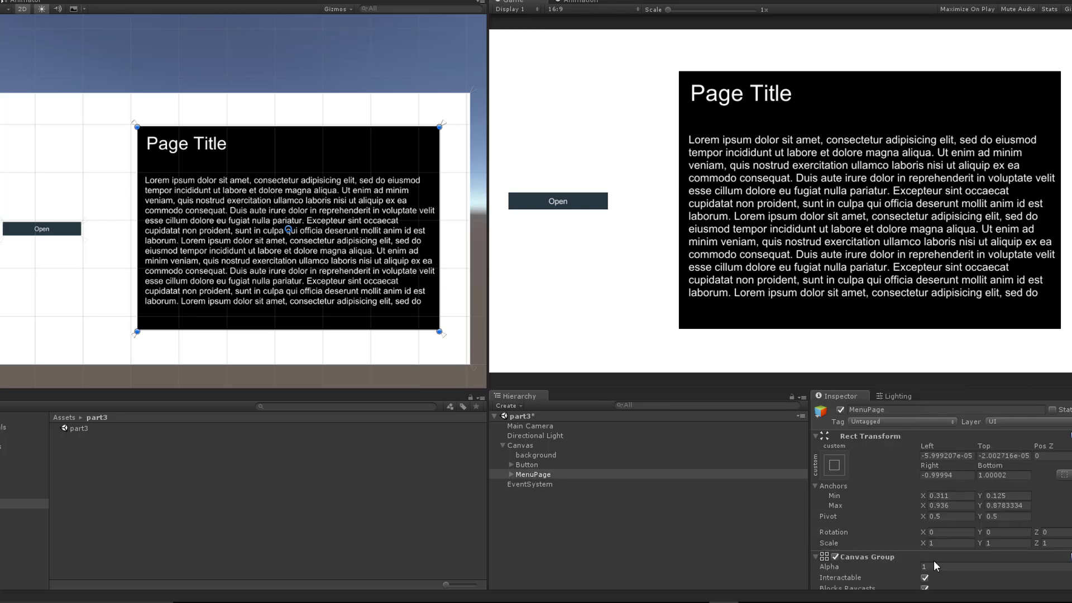
Try varying the alpha of MenuPage's Canvas Group and return it to 1
left_click(885, 436)
mouse_move(914, 457)
left_mouse_down()
mouse_move(896, 460)
mouse_move(920, 461)
left_mouse_up()
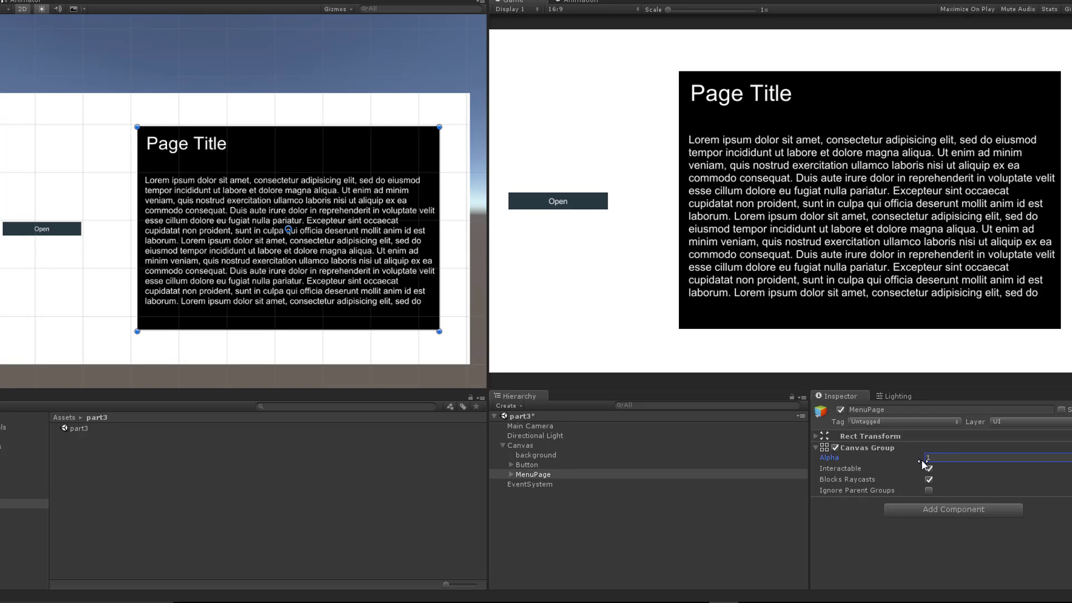
left_click(510, 474)
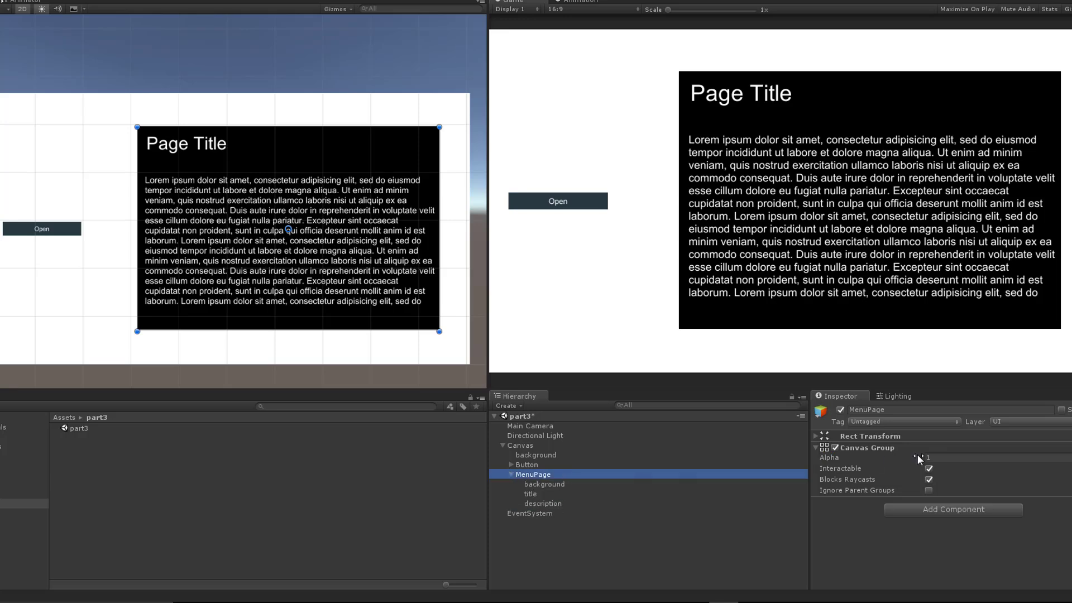
mouse_move(912, 457)
left_mouse_down()
mouse_move(903, 456)
mouse_move(916, 455)
left_mouse_up()
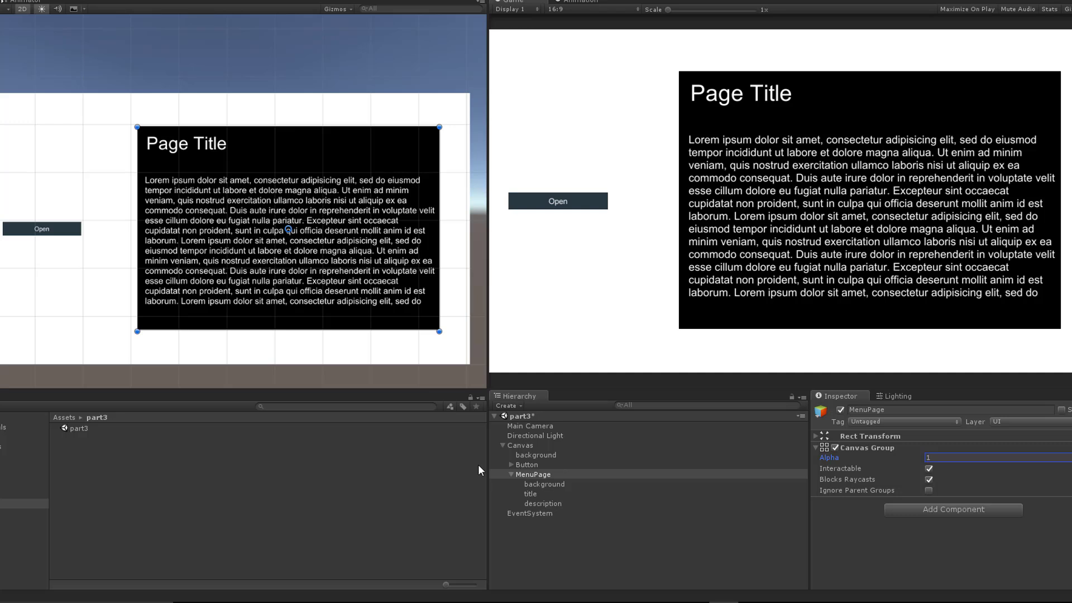
Try fading the description text by lowering its color alpha to 0, and restore the alpha to 255
left_click(542, 504)
left_click(875, 460)
left_click(915, 461)
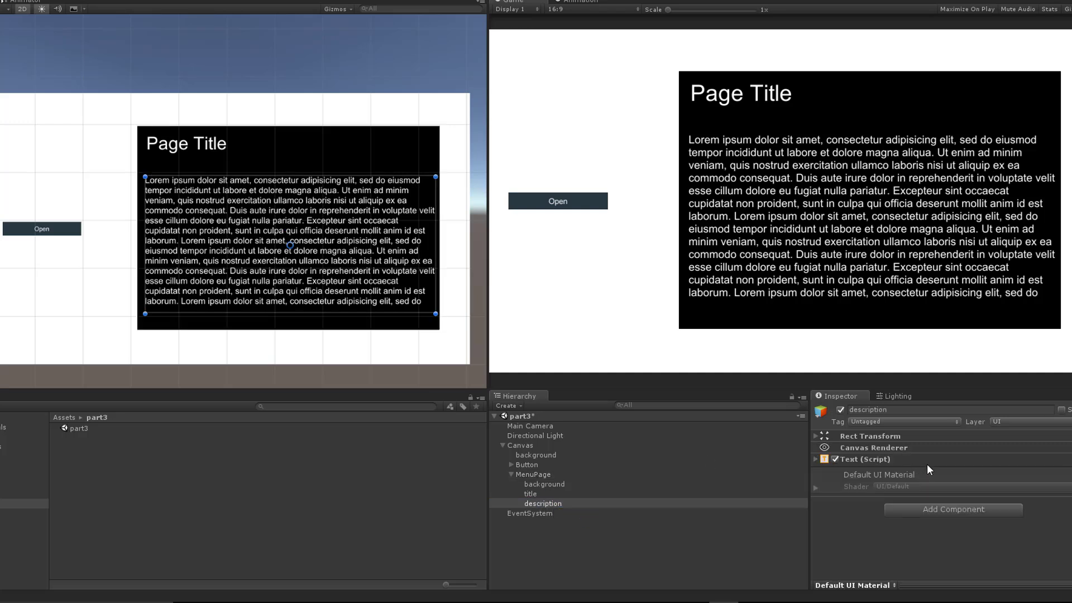
left_click(1041, 461)
scroll(1041, 461, "down", 5)
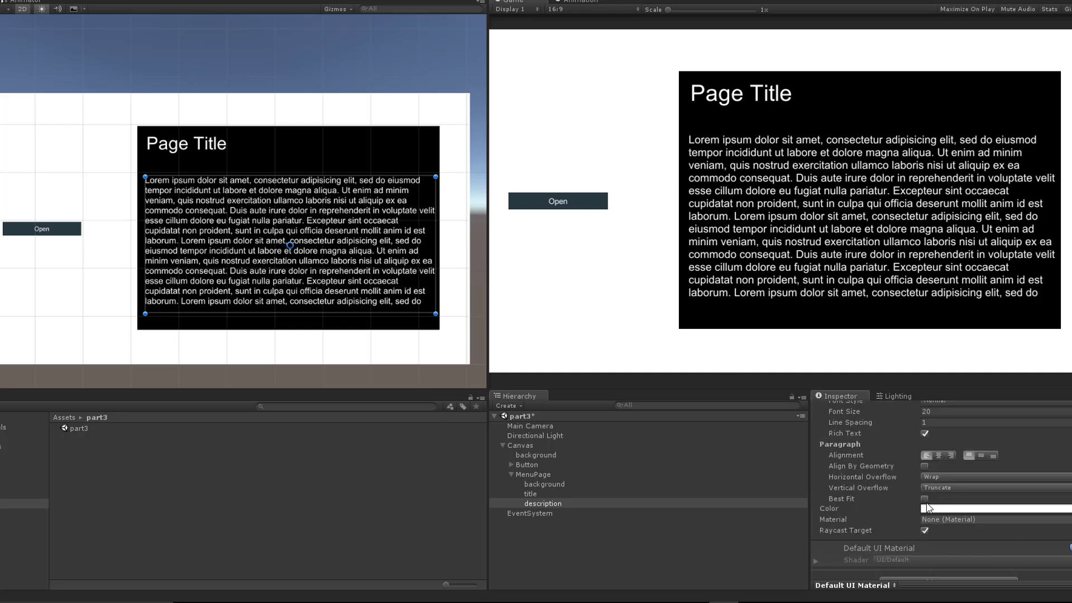
left_click(954, 509)
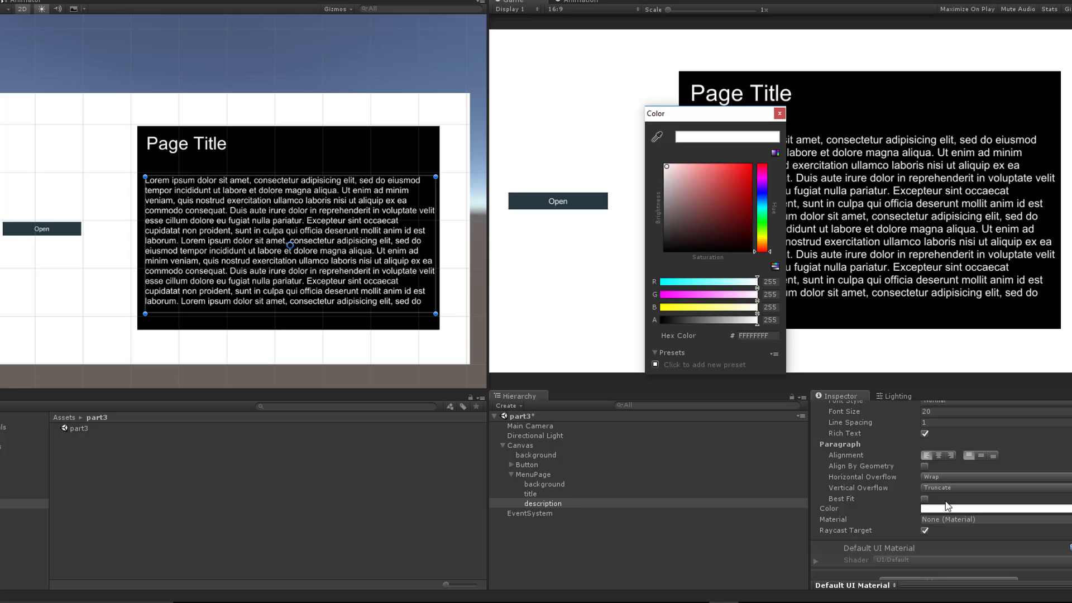
left_click_drag(705, 320, 615, 322)
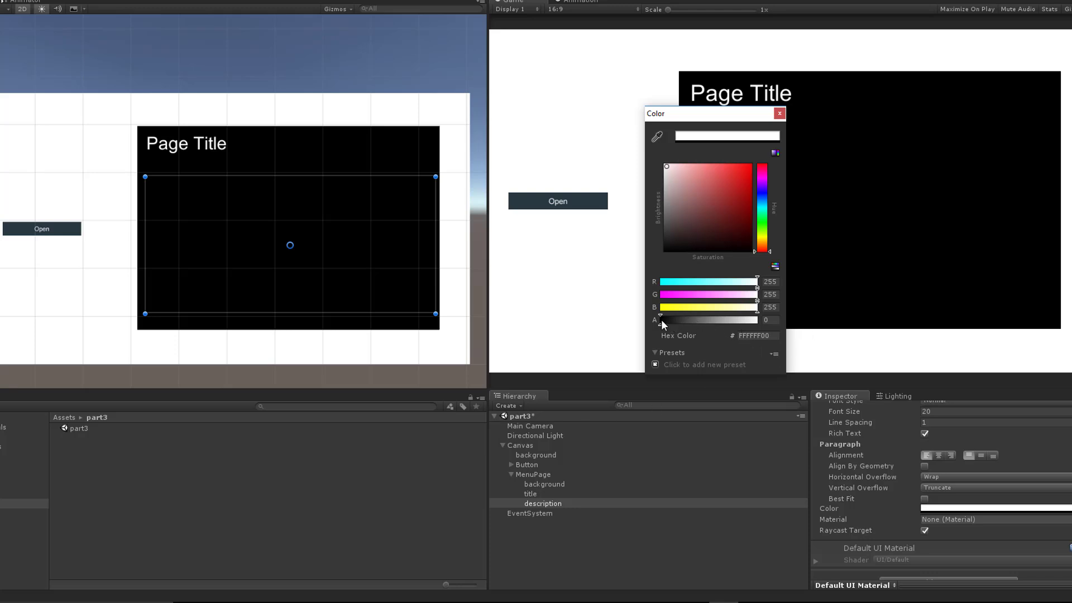
left_click_drag(668, 319, 778, 315)
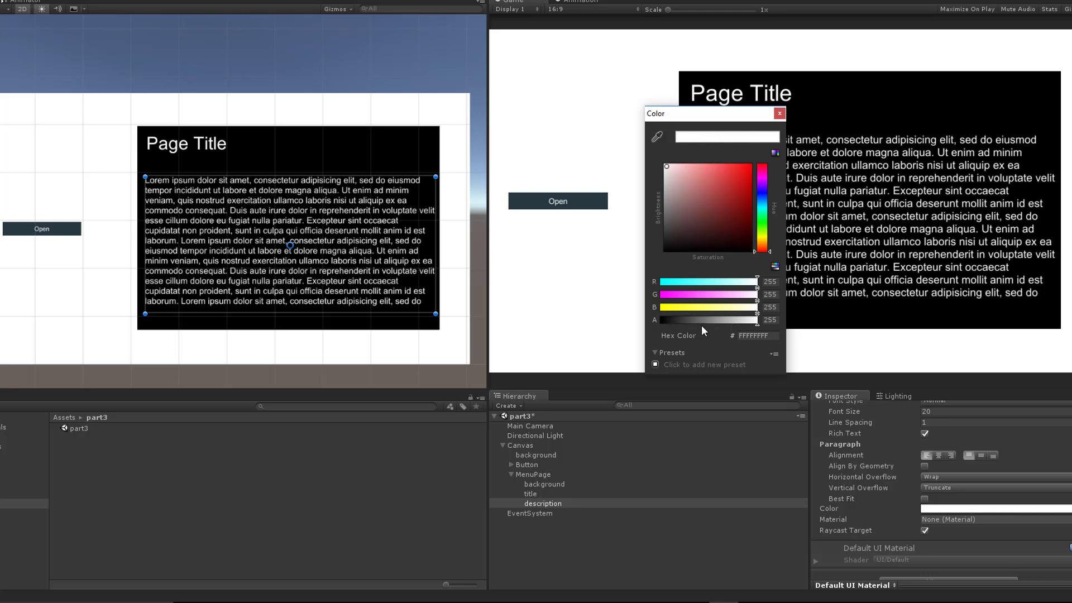
left_click(780, 114)
Examine the Rect Transform and Text component properties of the description object
left_click(568, 504)
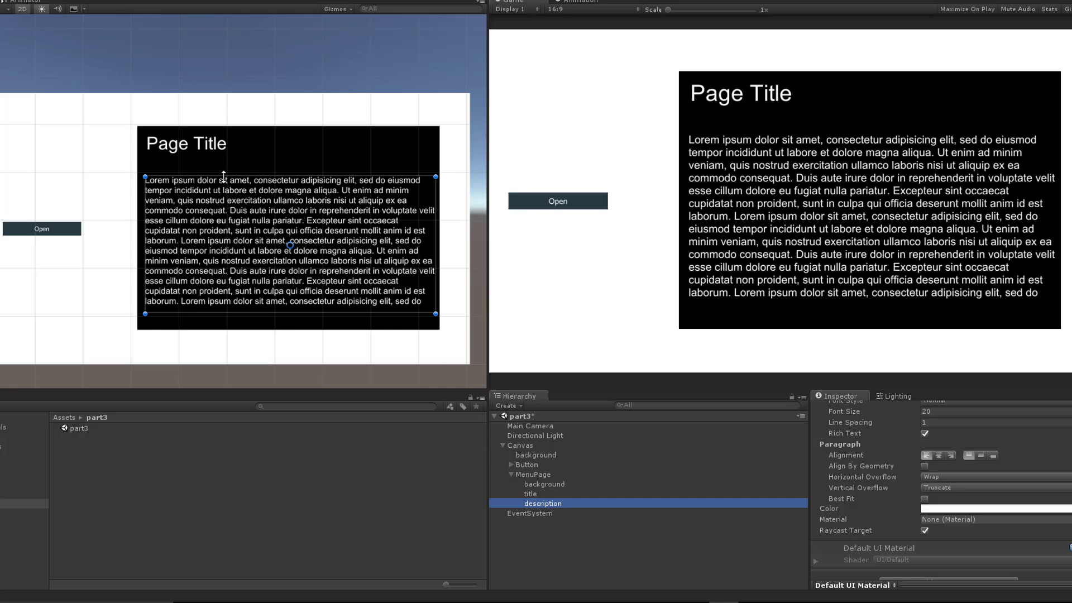
scroll(874, 416, "up", 3)
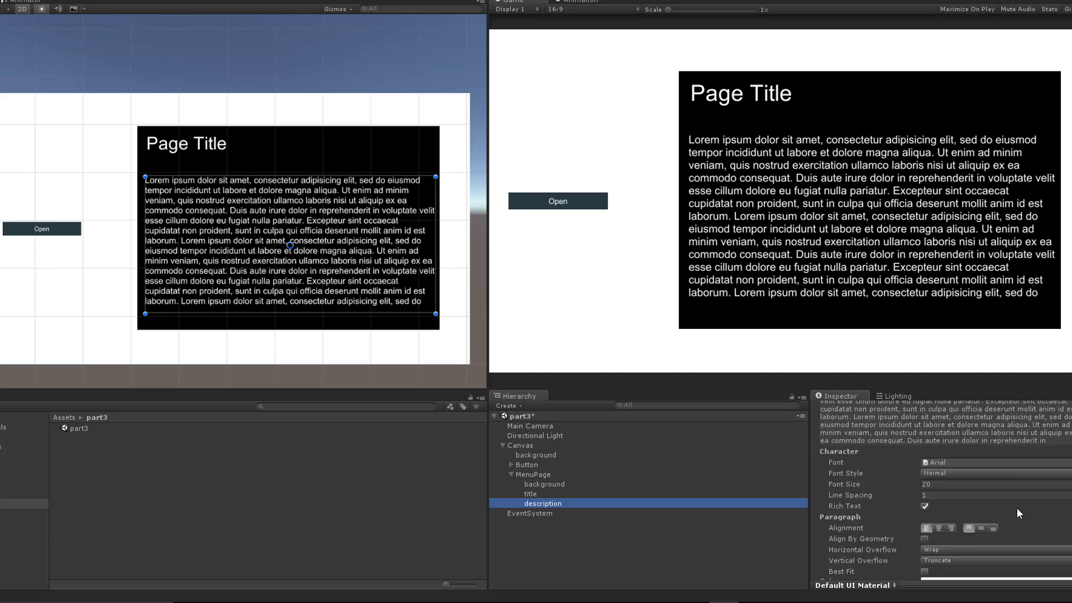
scroll(1011, 474, "up", 5)
left_click(890, 437)
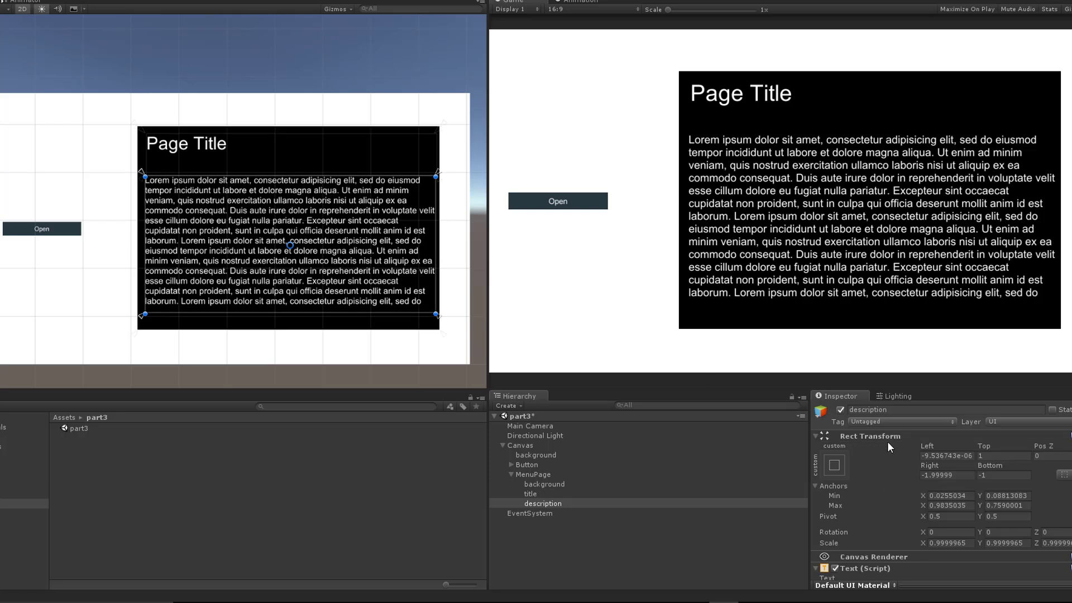
left_click(883, 436)
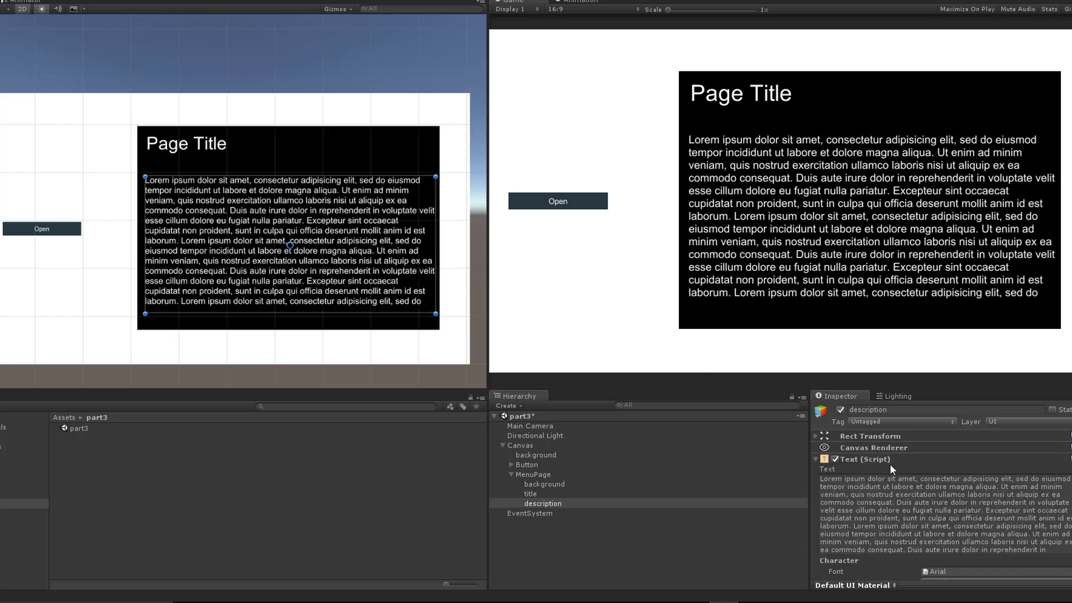
left_click(891, 459)
left_click(890, 458)
scroll(891, 458, "down", 5)
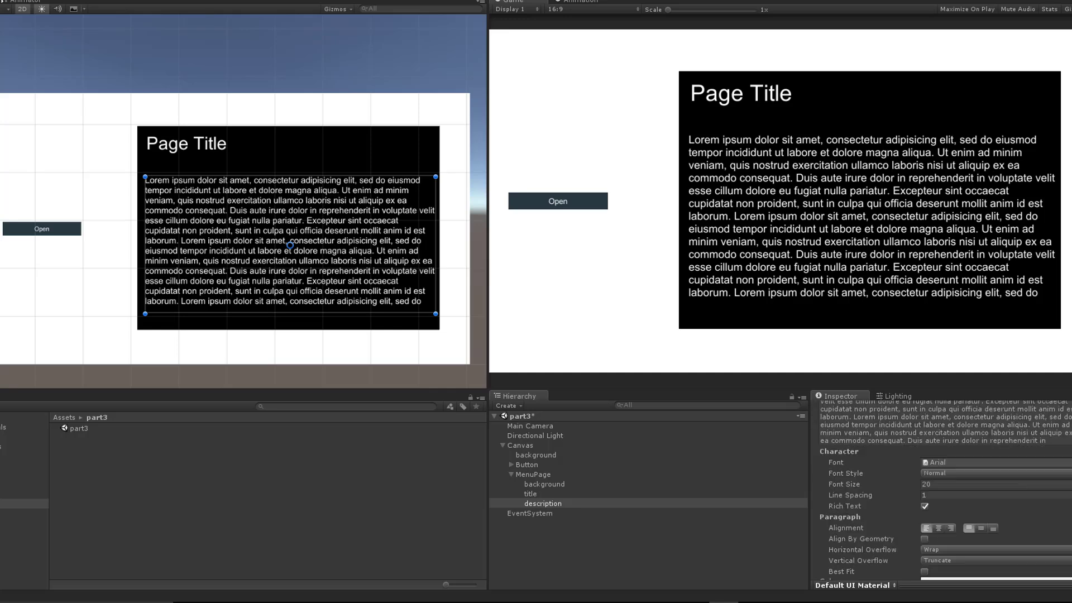
scroll(890, 474, "down", 3)
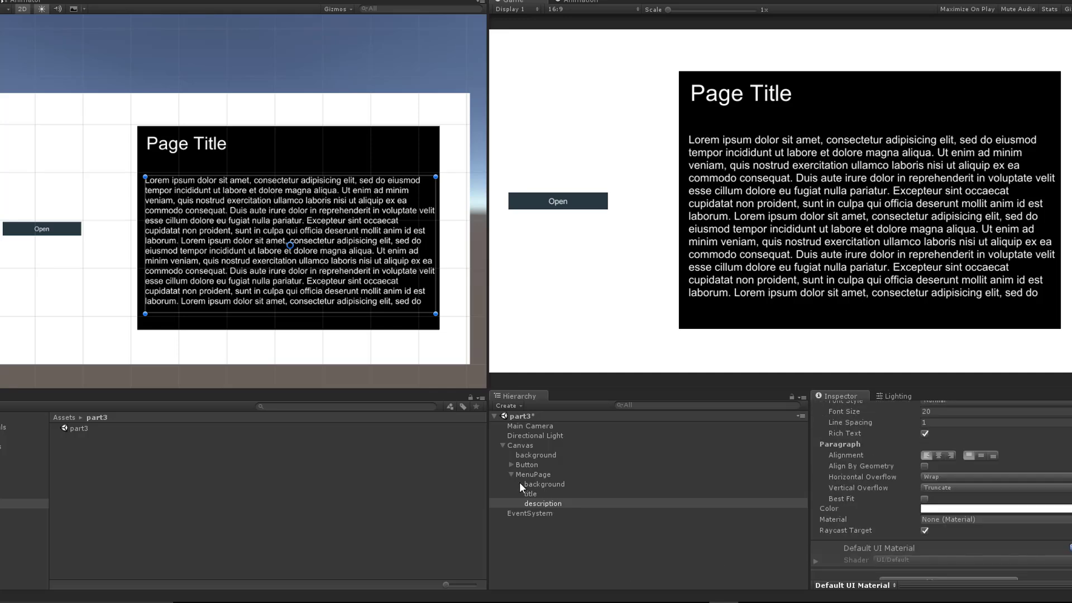
Create an Animator and an animation clip named entry for MenuPage, saved in the part3 folder
left_click(511, 475)
left_click(528, 478)
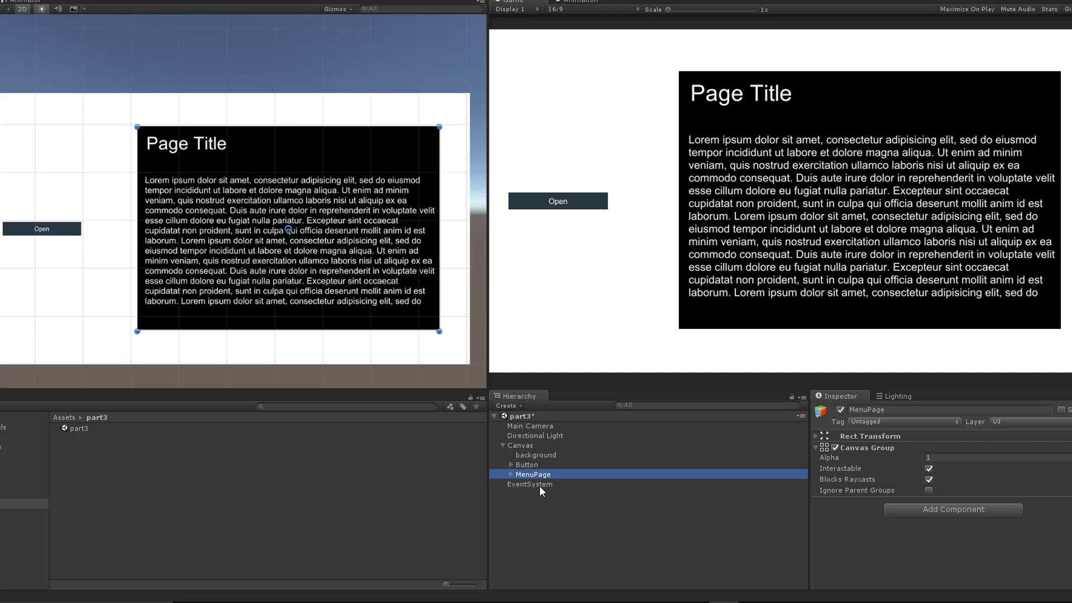
left_click(577, 2)
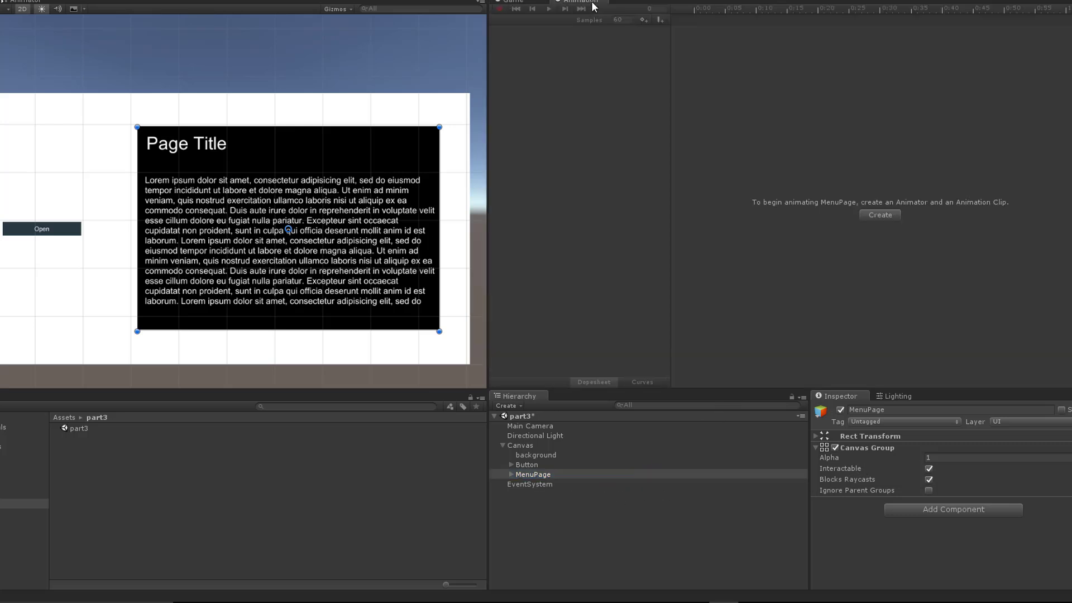
left_click(879, 215)
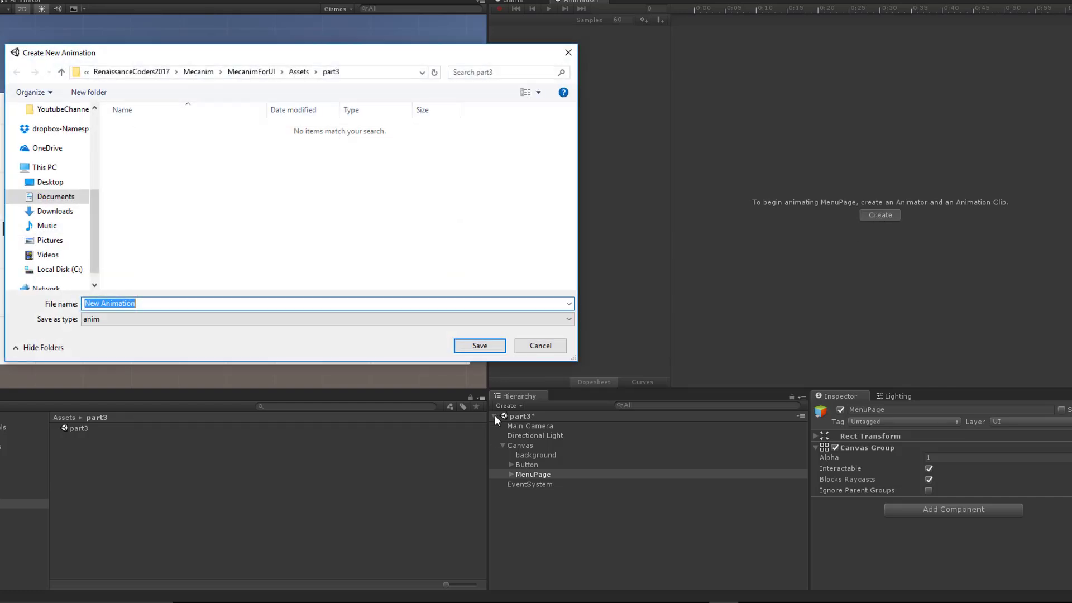
type("entry")
key("BackSpace")
key("BackSpace")
key("BackSpace")
key("BackSpace")
key("BackSpace")
type("open")
key("BackSpace")
key("BackSpace")
key("BackSpace")
key("BackSpace")
type("open")
key("Return")
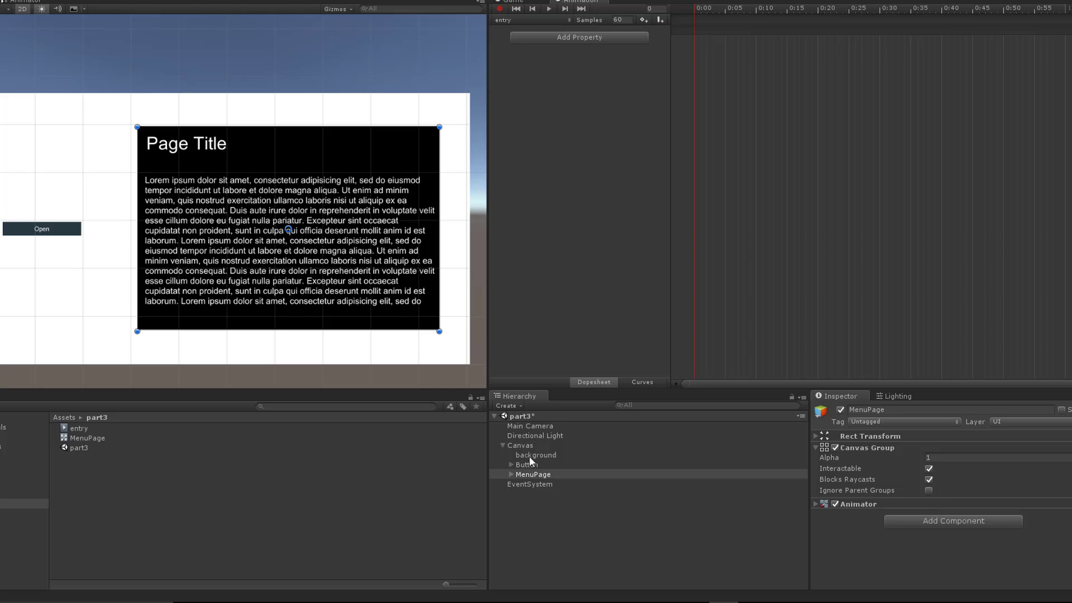
Record a keyframe at frame 0 of the entry clip with the description text's color alpha set to 0
left_click(500, 8)
left_click(511, 474)
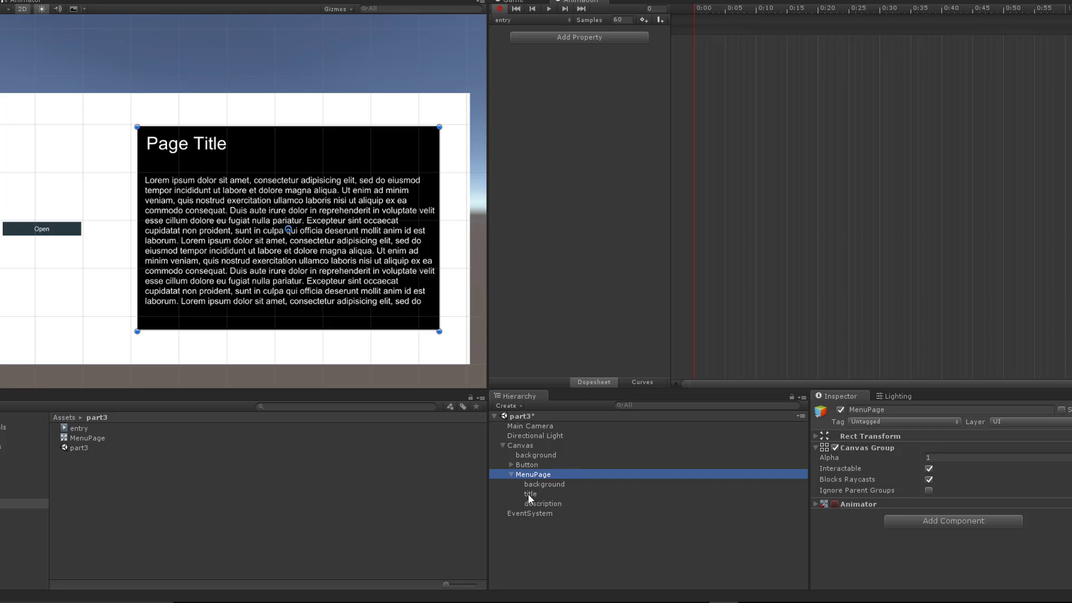
left_click(541, 485)
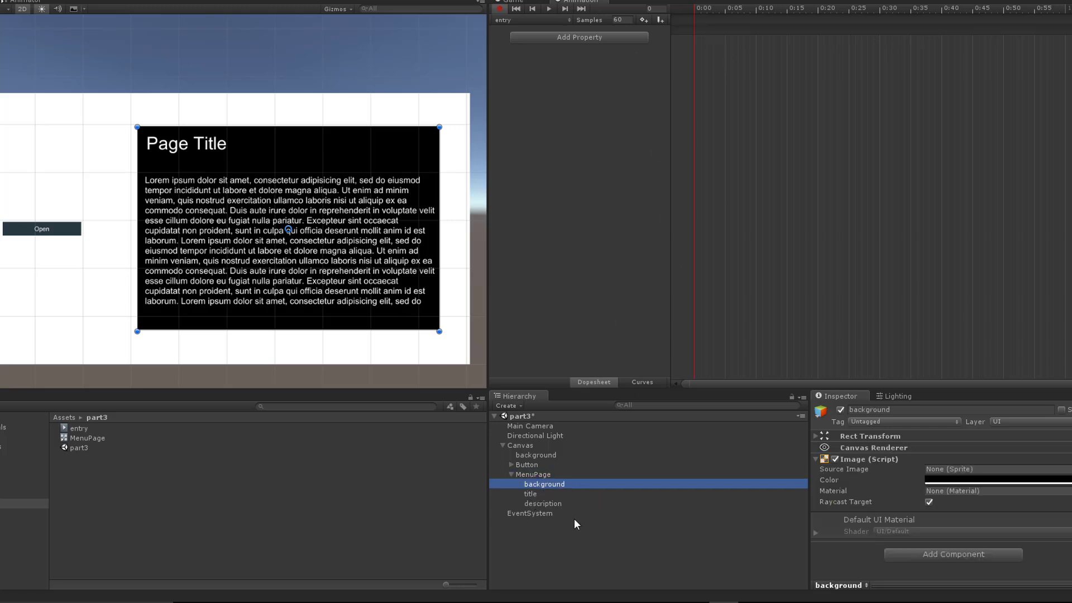
left_click(539, 503)
scroll(938, 536, "down", 5)
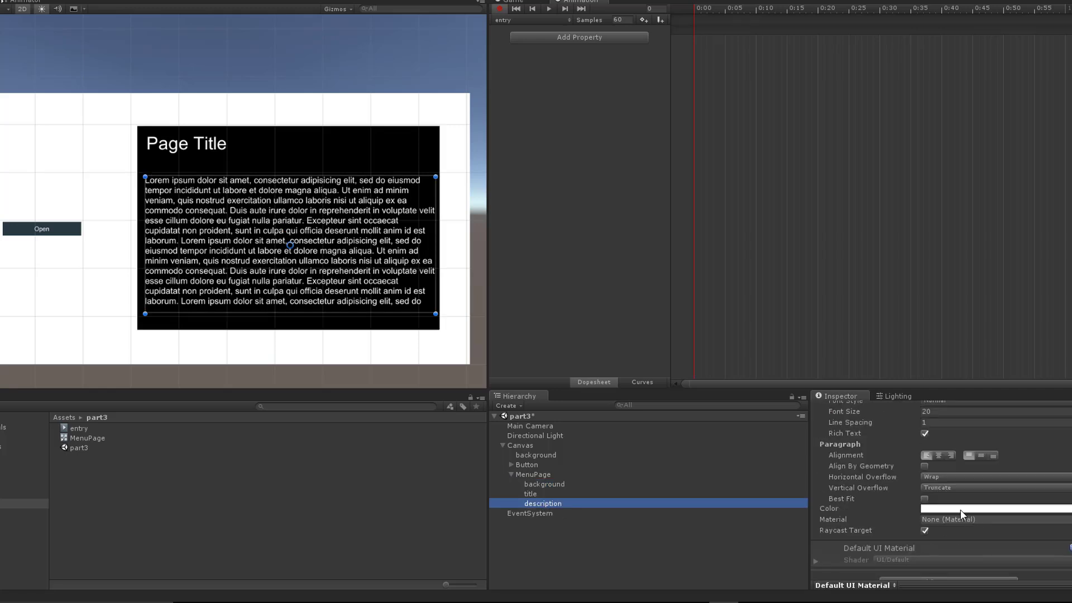
left_click(962, 509)
left_click_drag(715, 324, 581, 296)
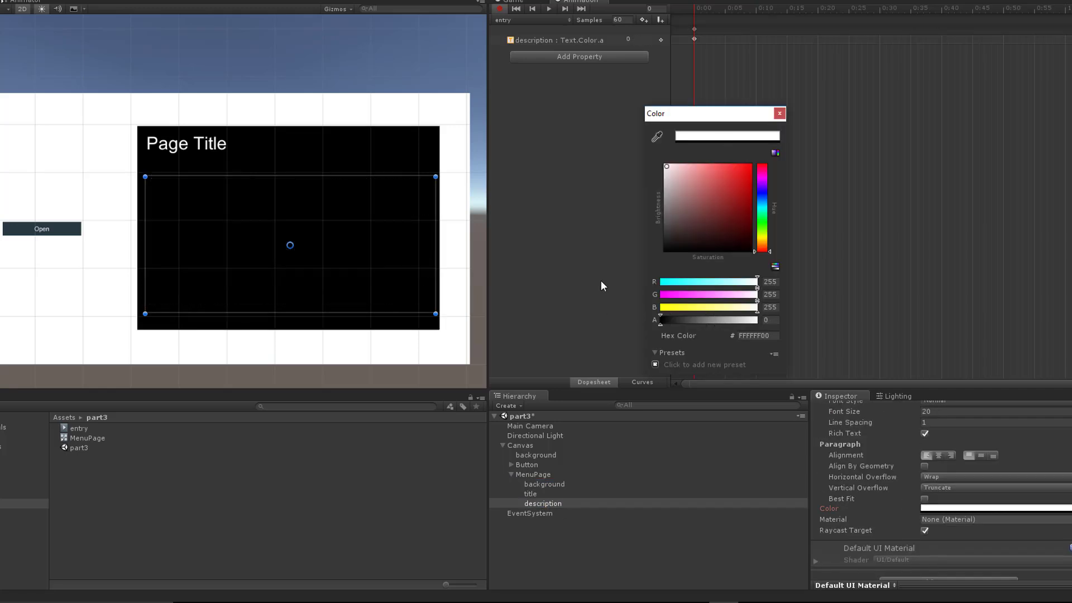
left_click(779, 113)
At frame 0, set MenuPage's Canvas Group alpha to 0 and move MenuPage horizontally off the canvas's right edge
left_click(545, 475)
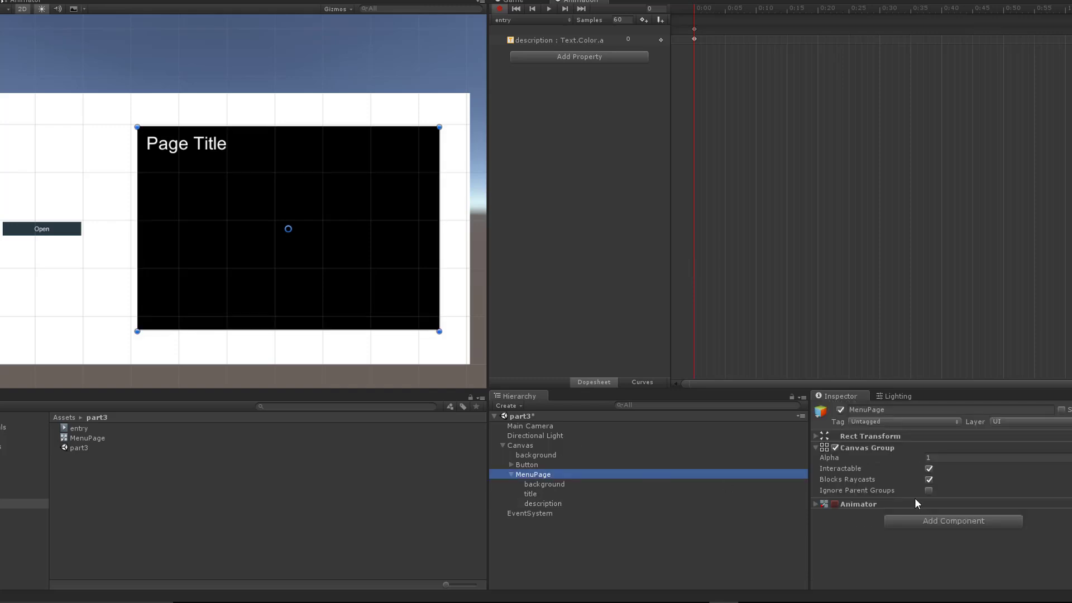
left_click_drag(916, 458, 697, 484)
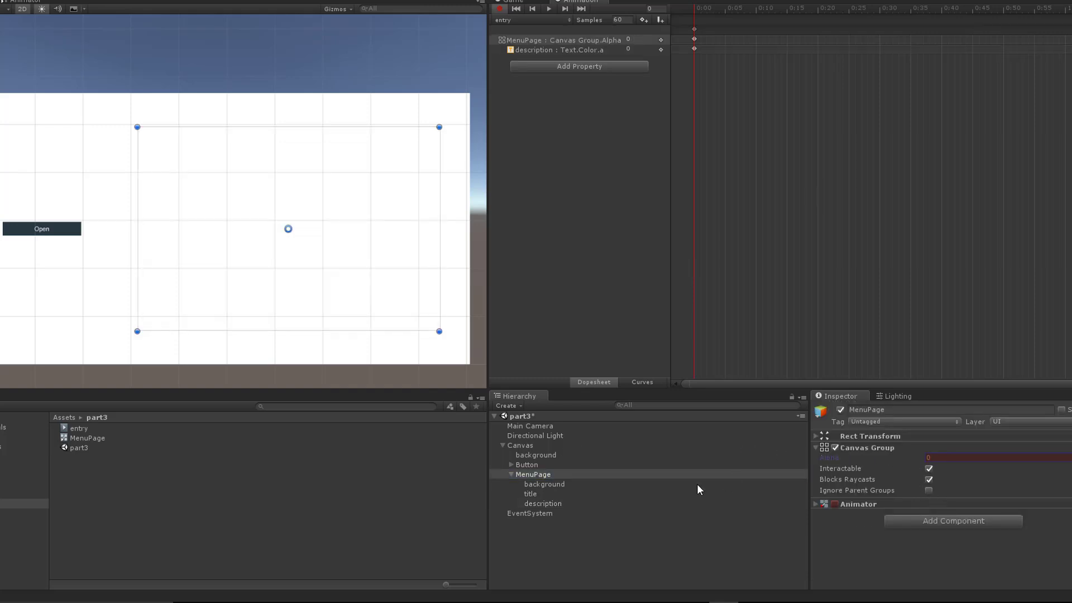
left_click(511, 475)
left_click_drag(200, 218, 556, 219)
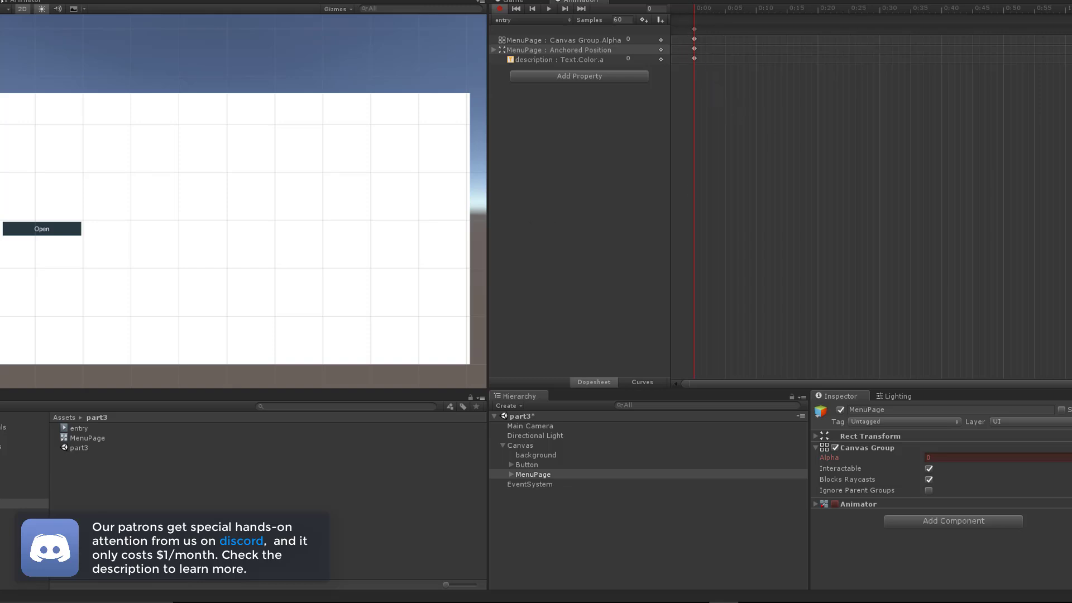
Copy all frame 0 keyframes of the entry clip and paste them at frame 30
left_click(584, 41)
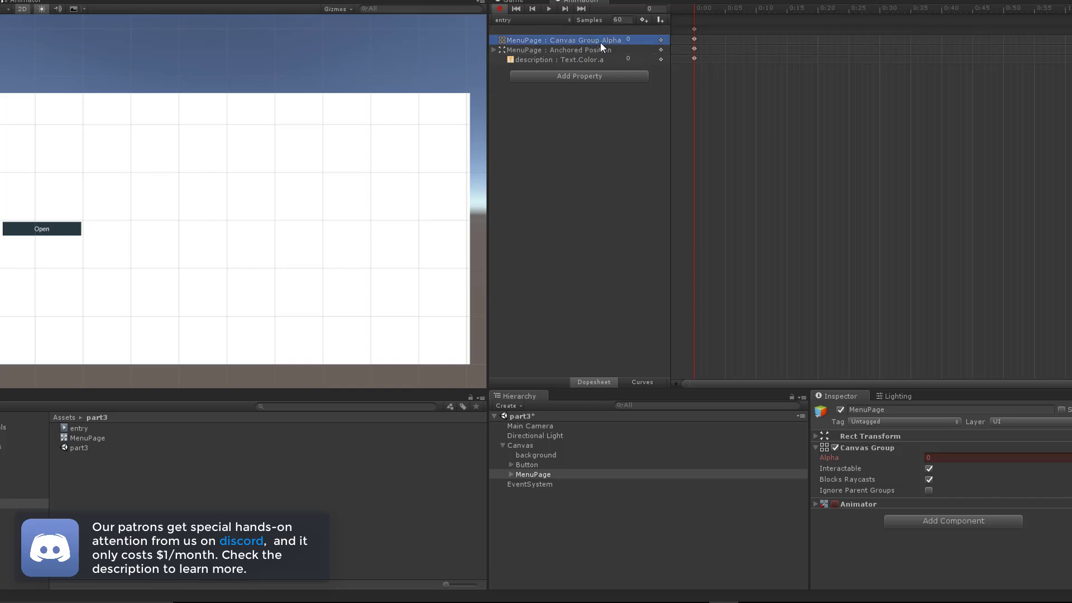
left_click(569, 51)
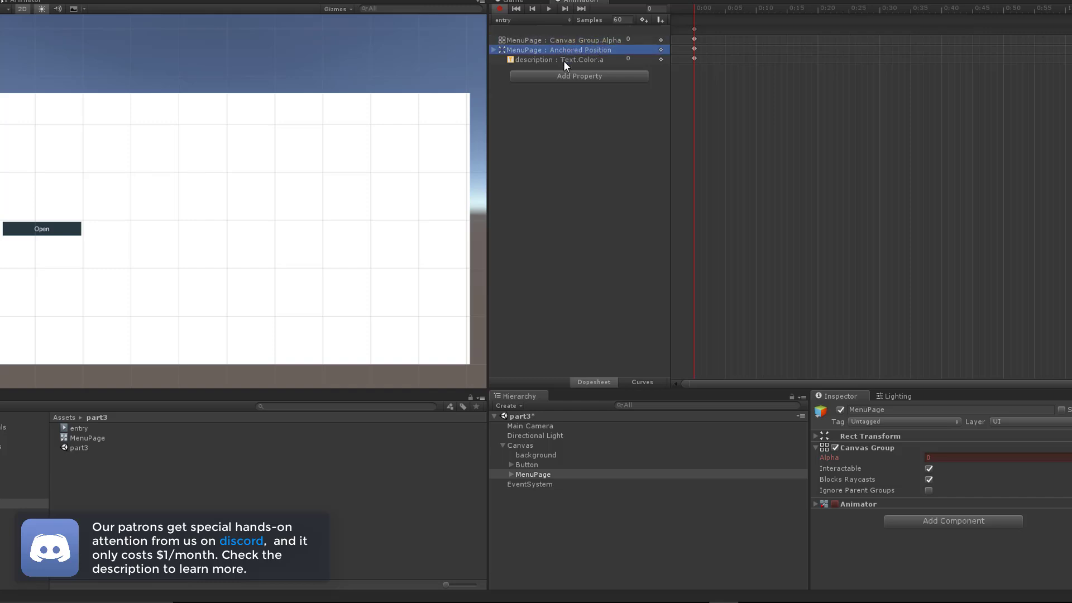
left_click(569, 59)
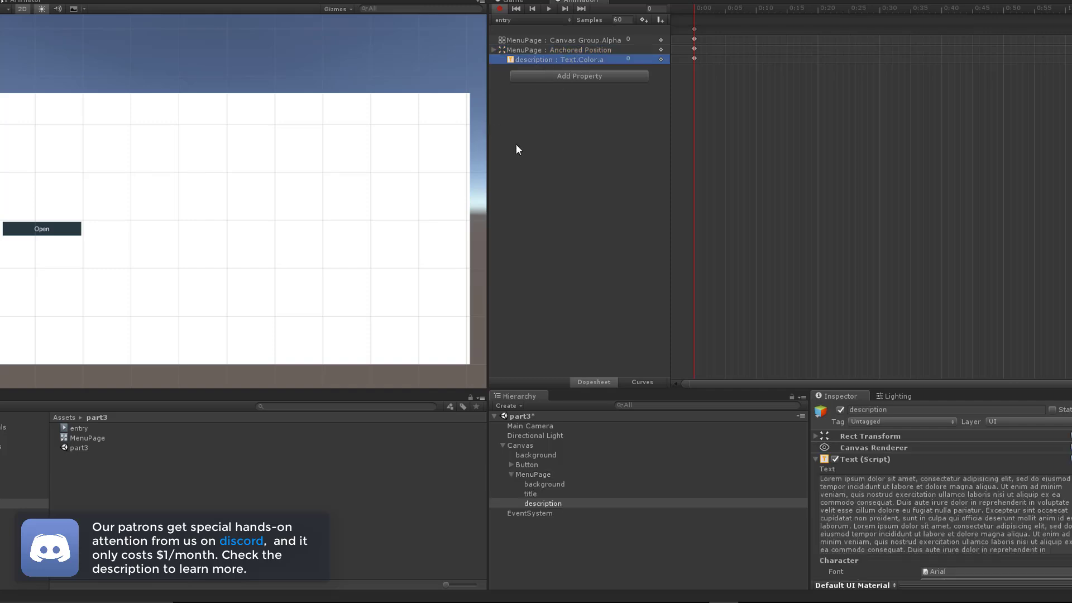
left_click(694, 29)
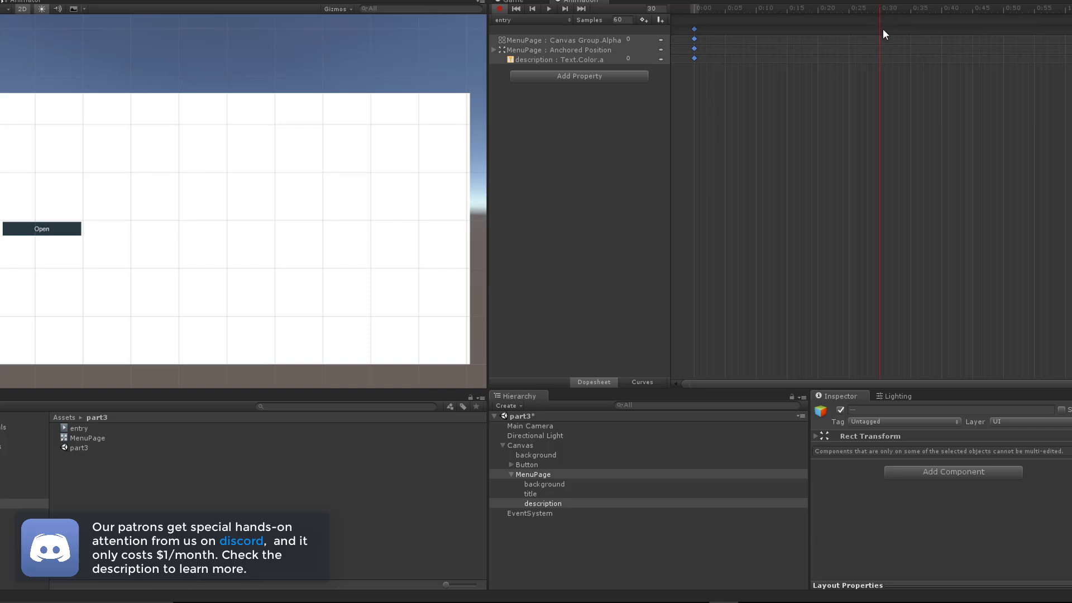
key("ctrl+v")
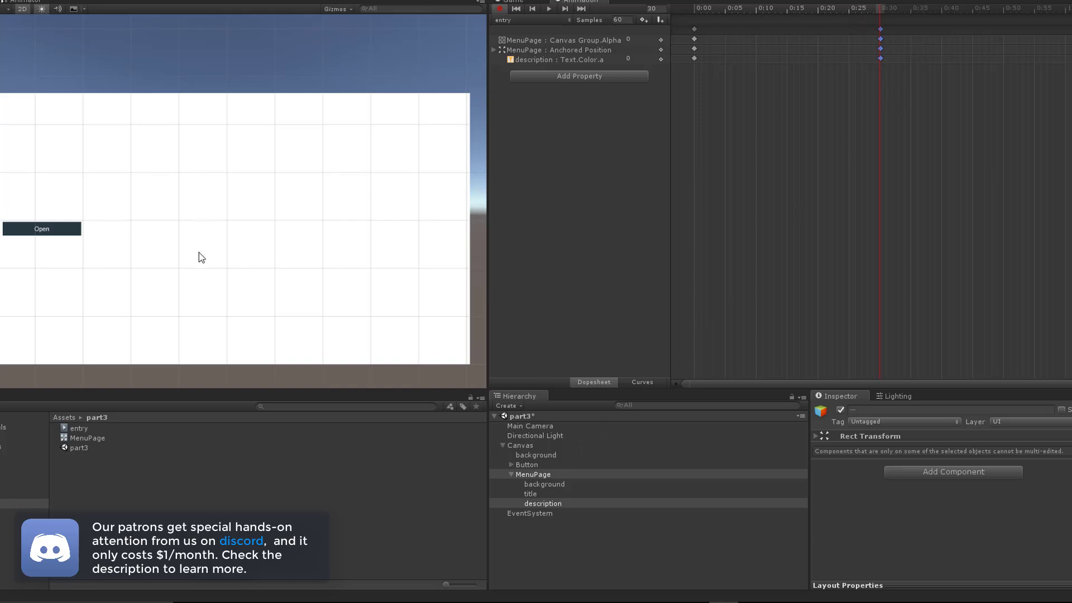
At frame 30, move MenuPage back inside the canvas and set its Canvas Group alpha to 1
left_click(533, 474)
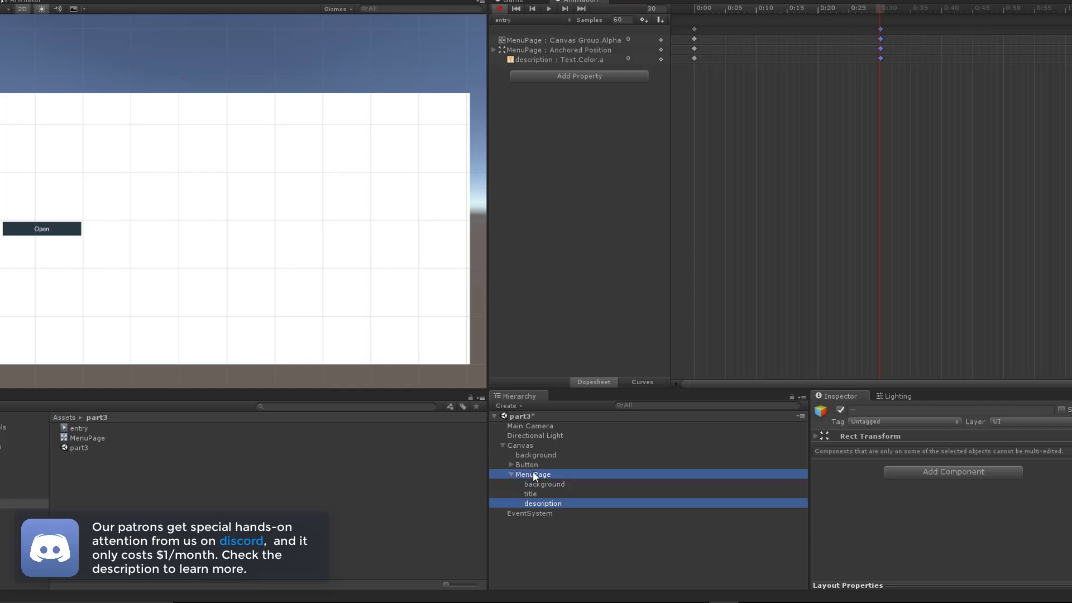
scroll(403, 230, "down", 2)
left_click_drag(458, 226, 162, 225)
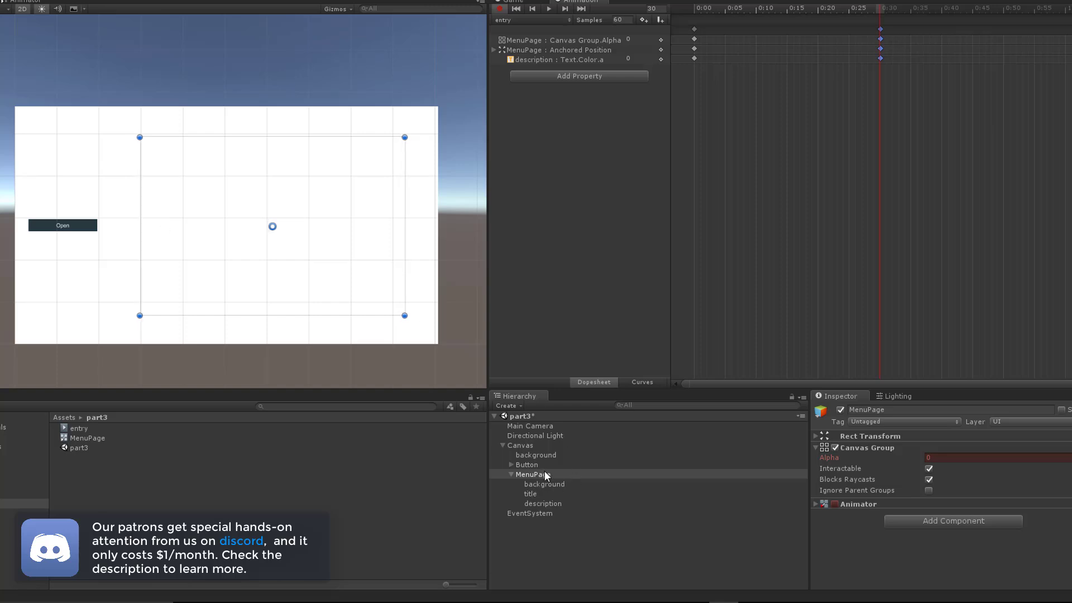
left_click_drag(907, 462, 976, 454)
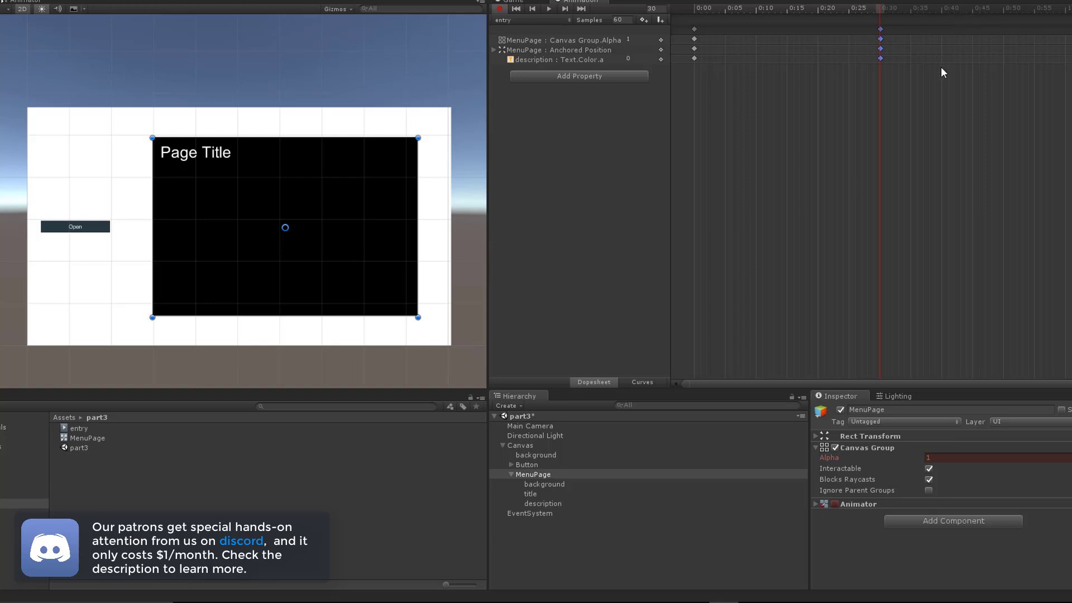
Keep the description text's color alpha at 0 on the frame 30 keyframe
left_click(566, 502)
scroll(913, 558, "down", 5)
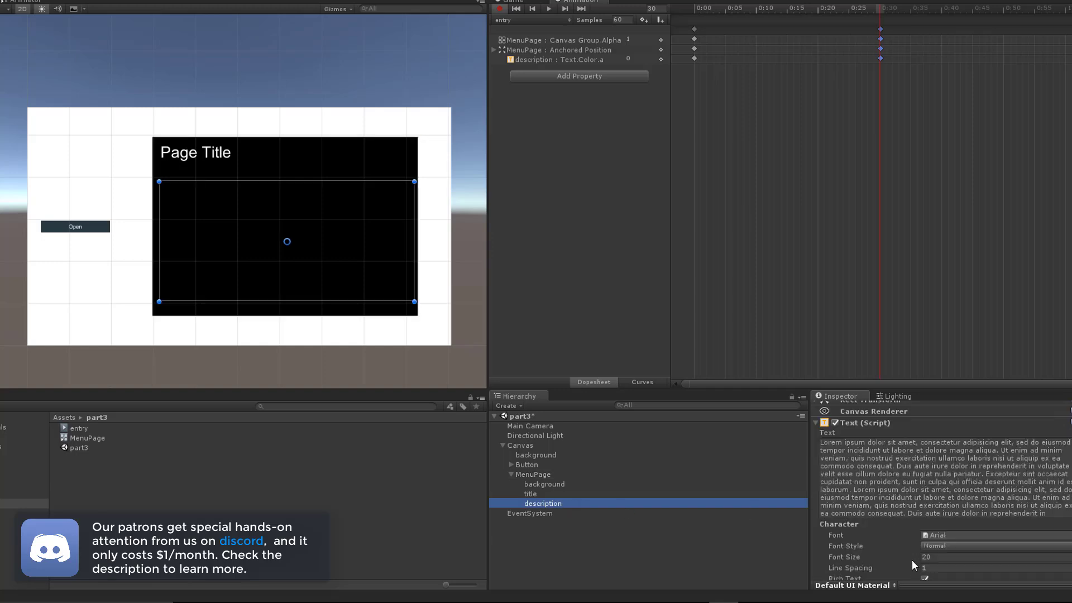
left_click(930, 508)
left_click(927, 509)
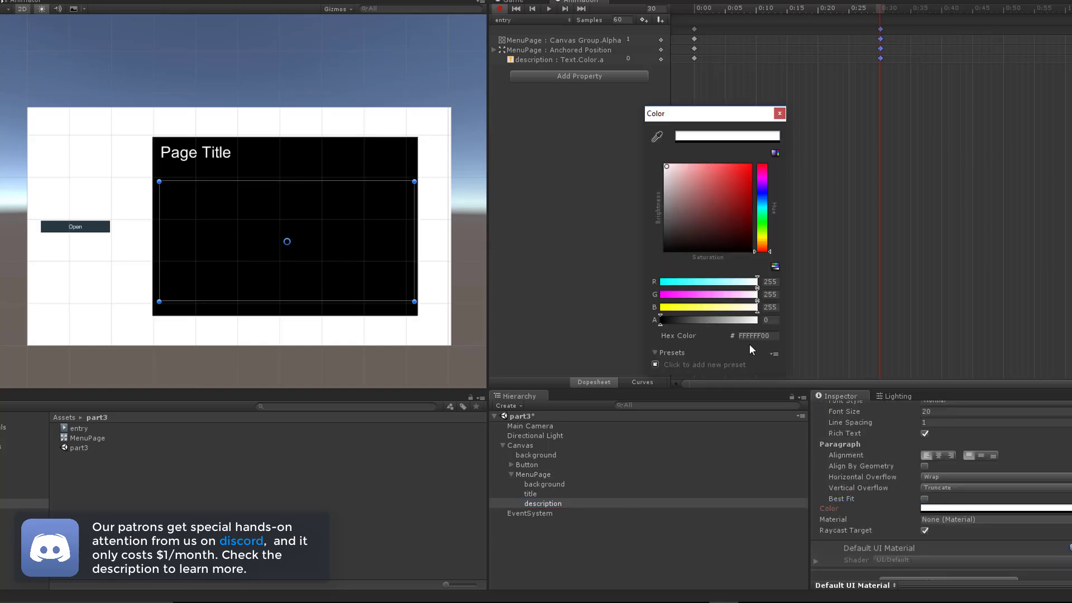
left_click_drag(725, 319, 618, 312)
left_click(782, 115)
Copy the frame 30 keyframes to frame 45 and raise the description text's color alpha to full opacity there
left_click_drag(902, 9, 973, 9)
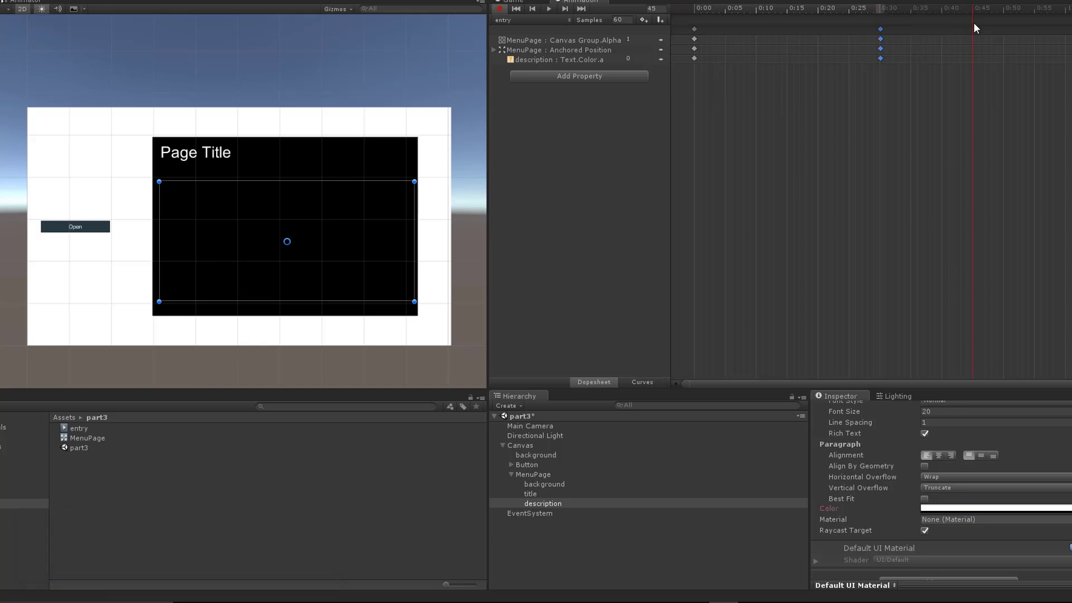
double_click(975, 31)
left_click(934, 509)
left_click_drag(698, 321, 793, 319)
left_click(780, 113)
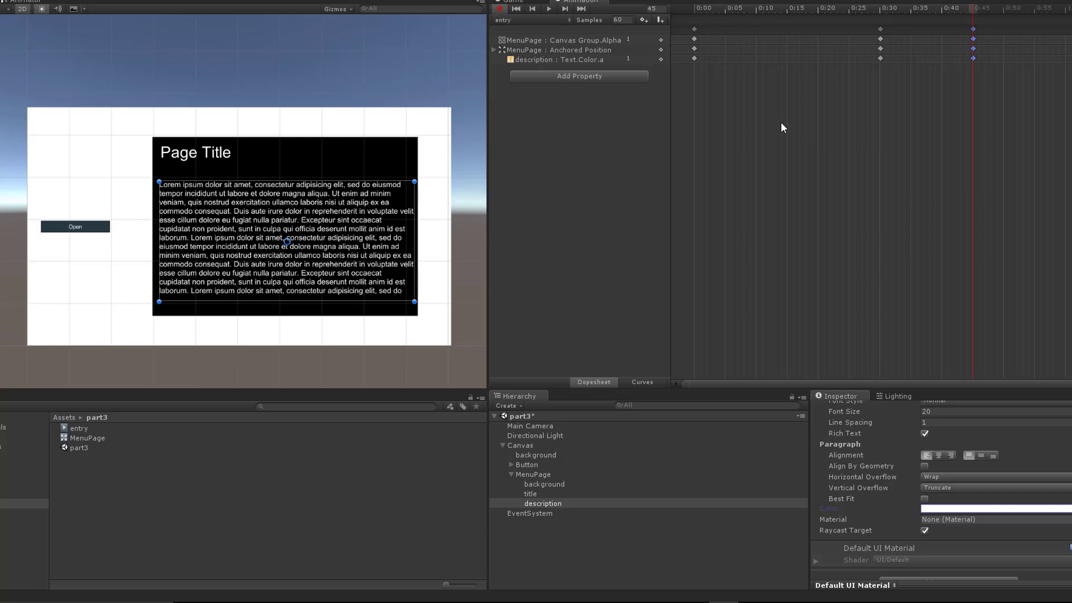
Preview the entry animation, stop playback and recording, and check the scene in the Game view
left_click(550, 8)
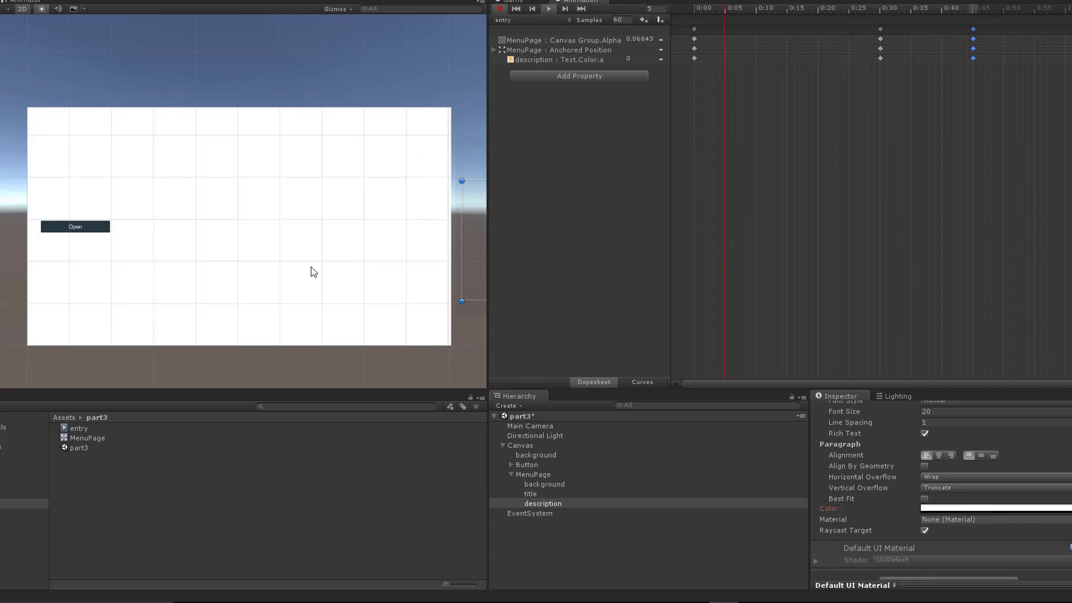
left_click(550, 9)
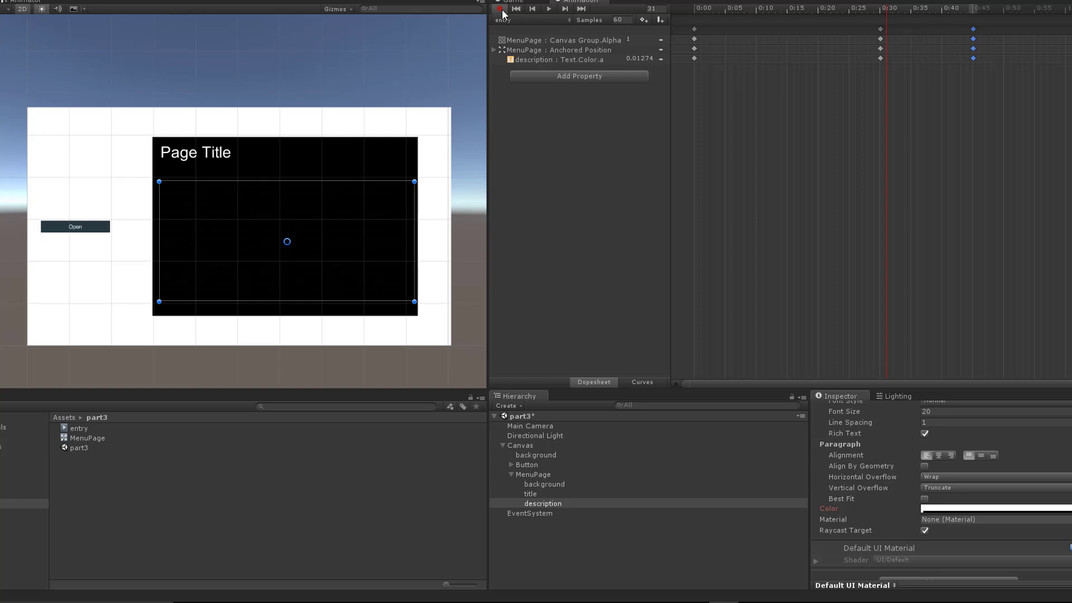
left_click(511, 475)
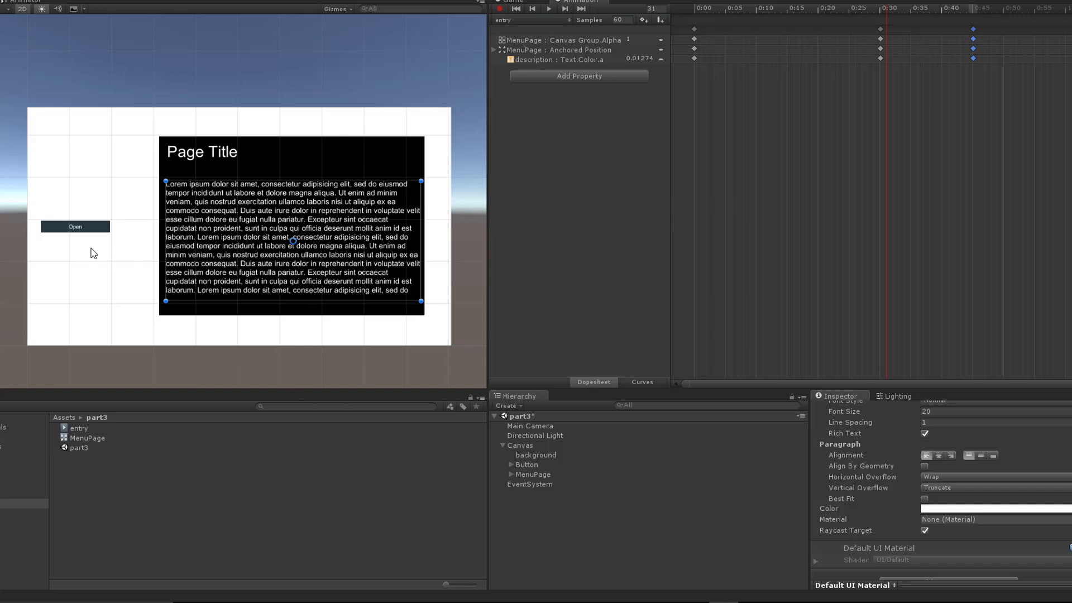
left_click(526, 1)
Create a C# script named MenuController in the part3 folder
right_click(119, 482)
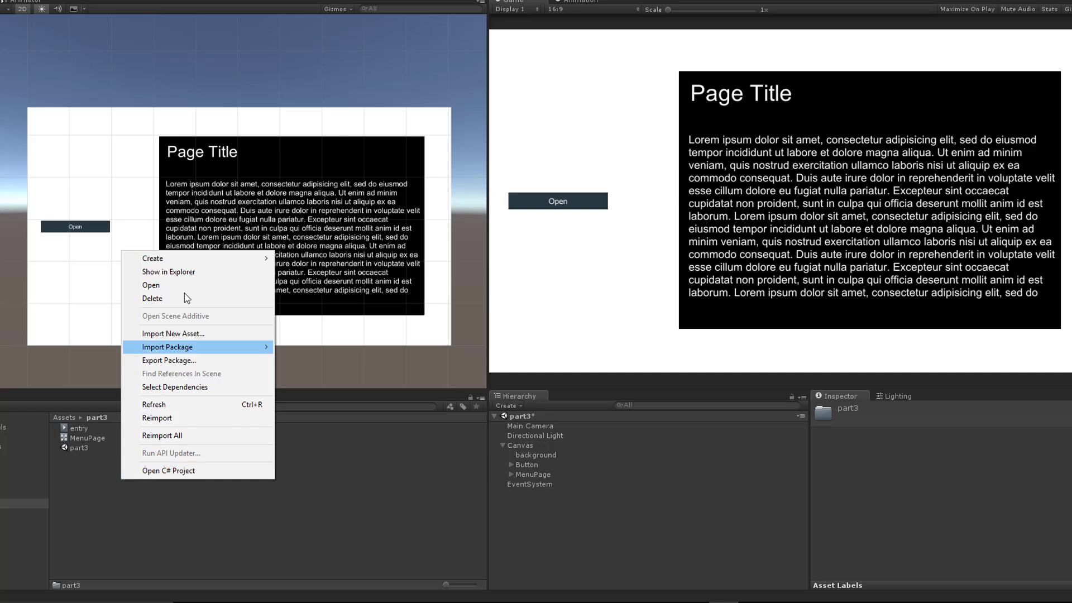
mouse_move(193, 260)
left_click(306, 275)
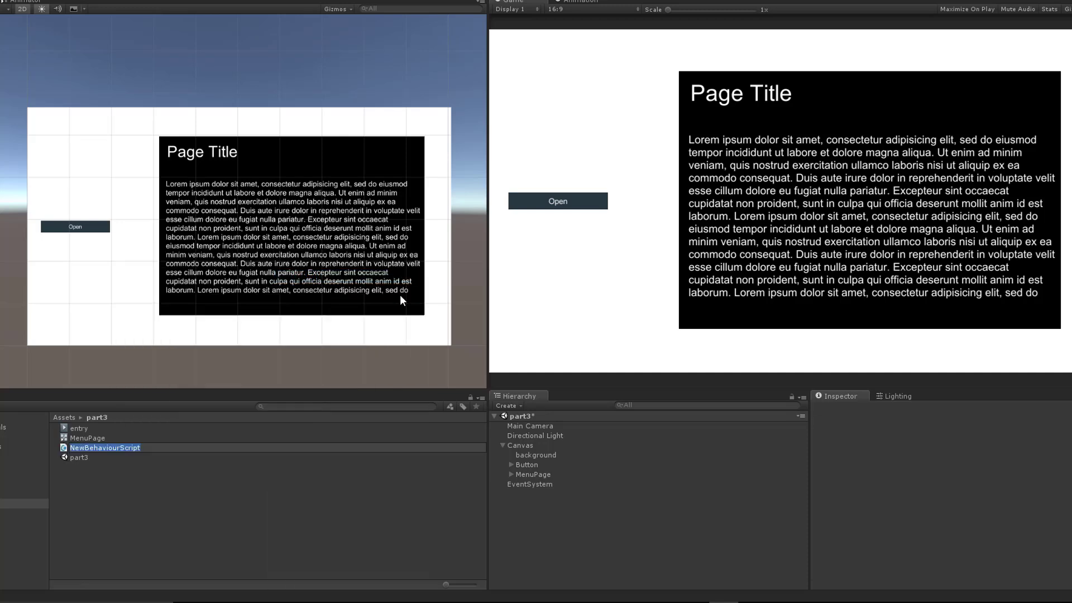
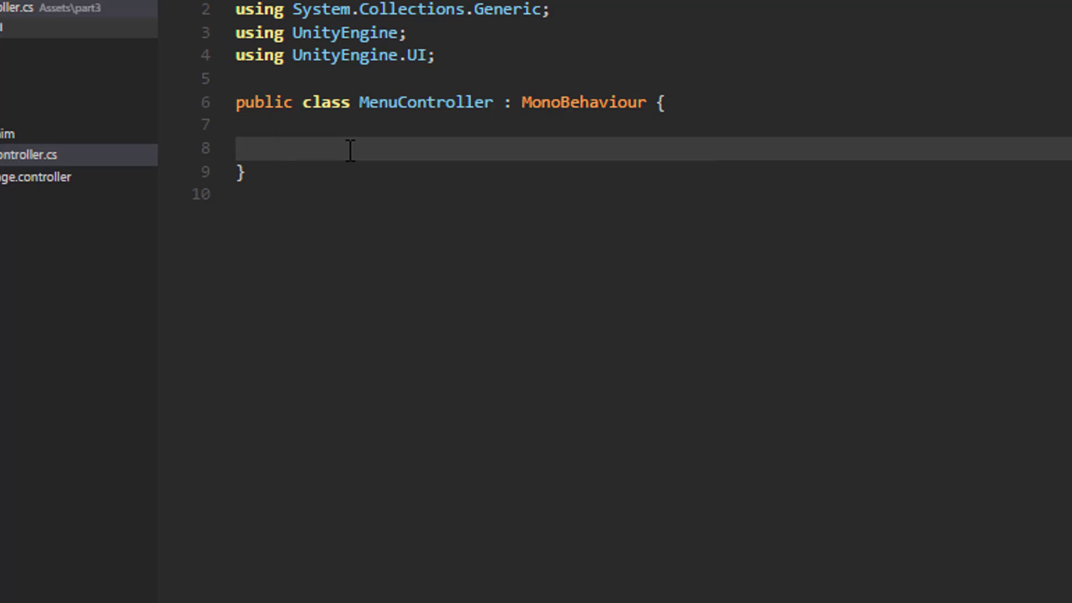
Declare a public GameObject menuPage and a public Text buttonText in the MenuController class
type("P[")
type("ublic G")
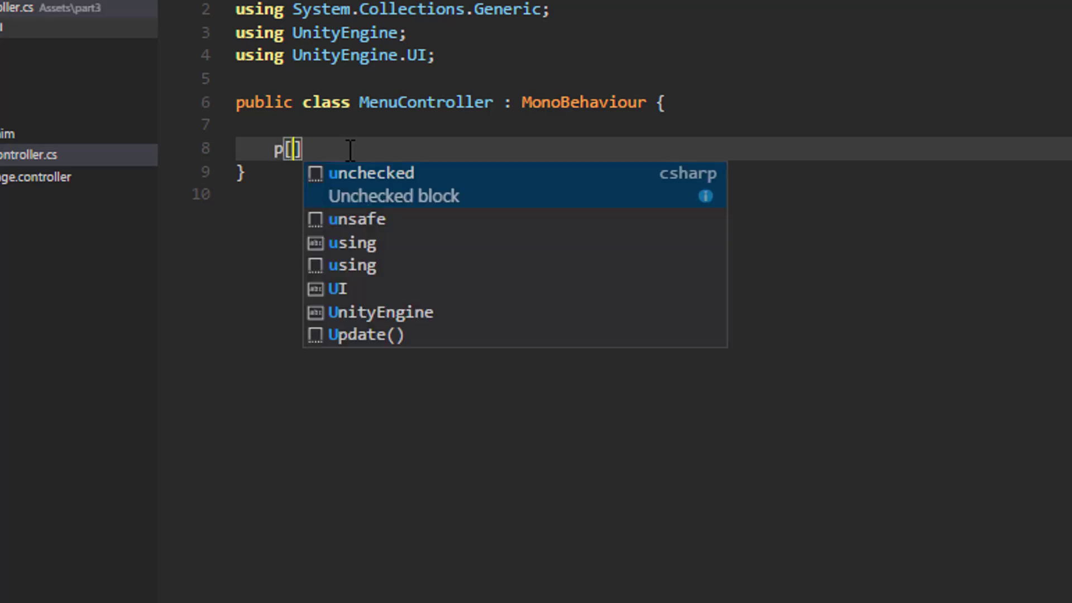
type("ame")
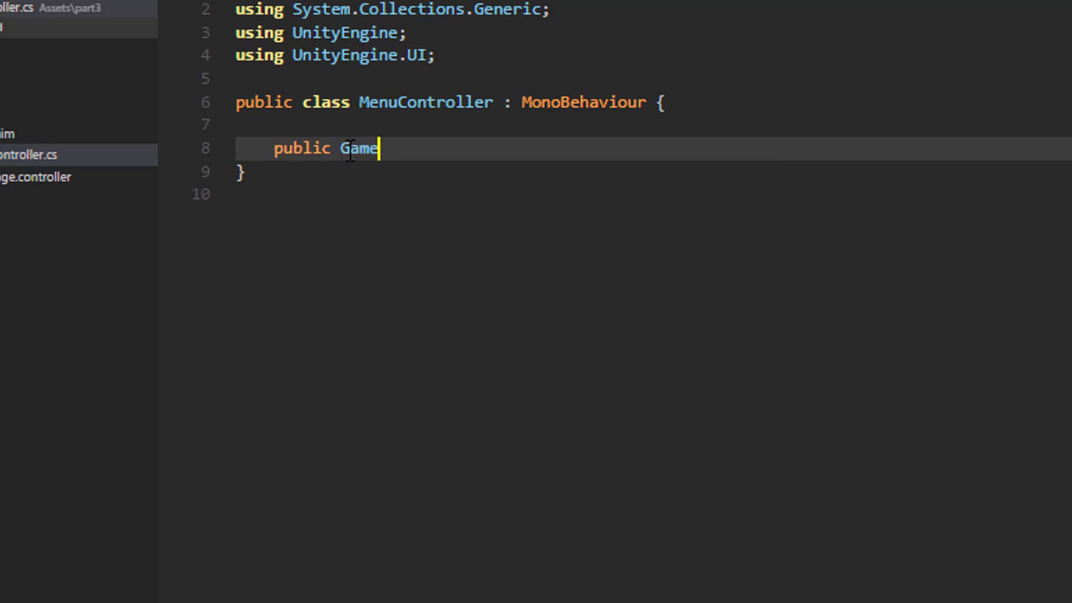
type("Object menuPage;")
key("Return")
type("p")
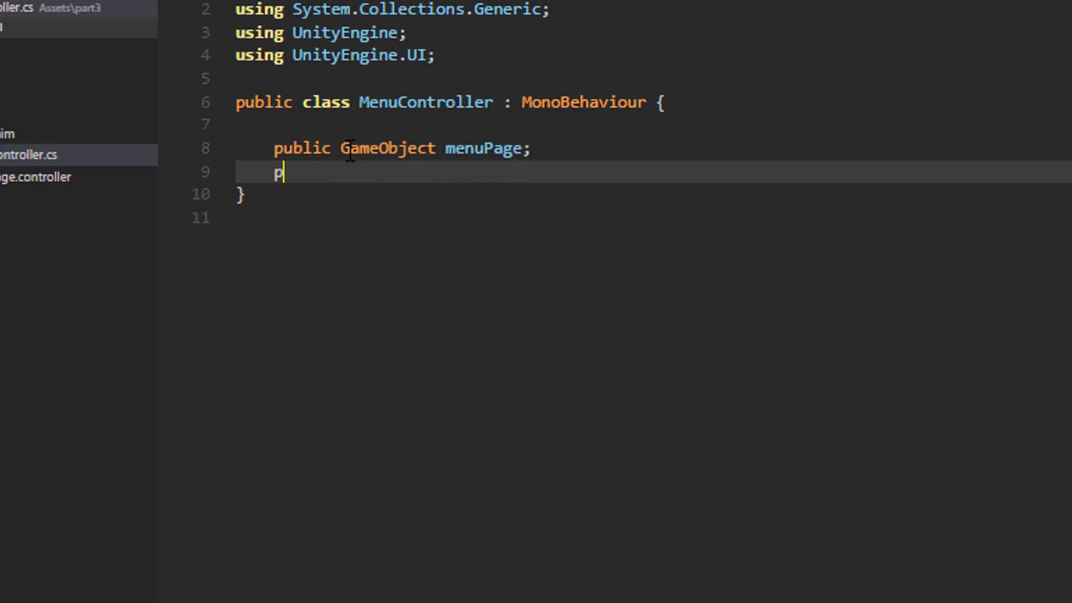
type("ublic Text button")
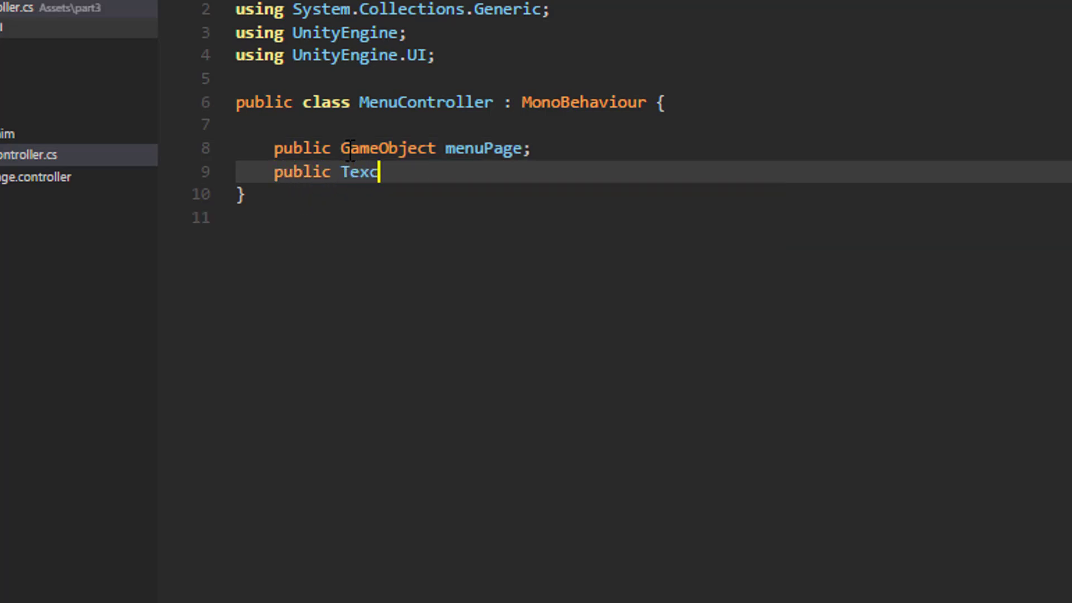
type("Text;")
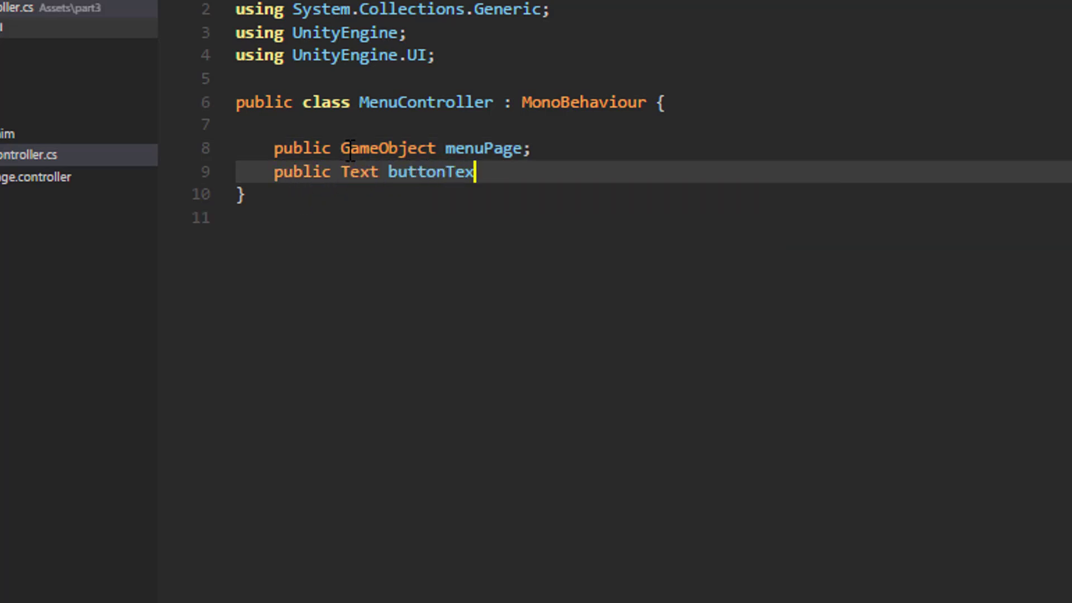
left_click(439, 149)
double_click(464, 149)
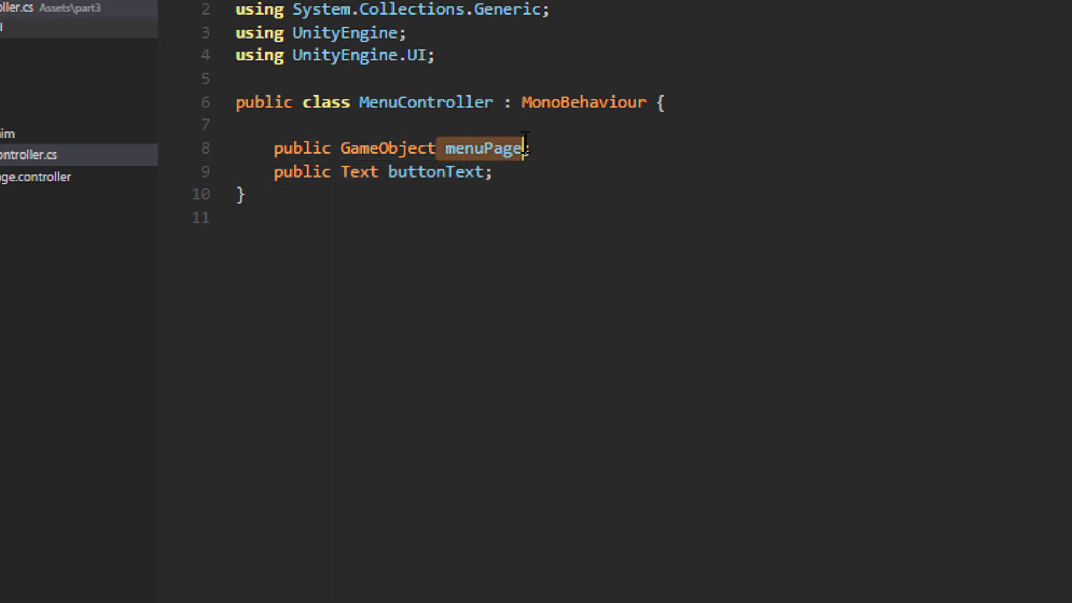
left_click(519, 173)
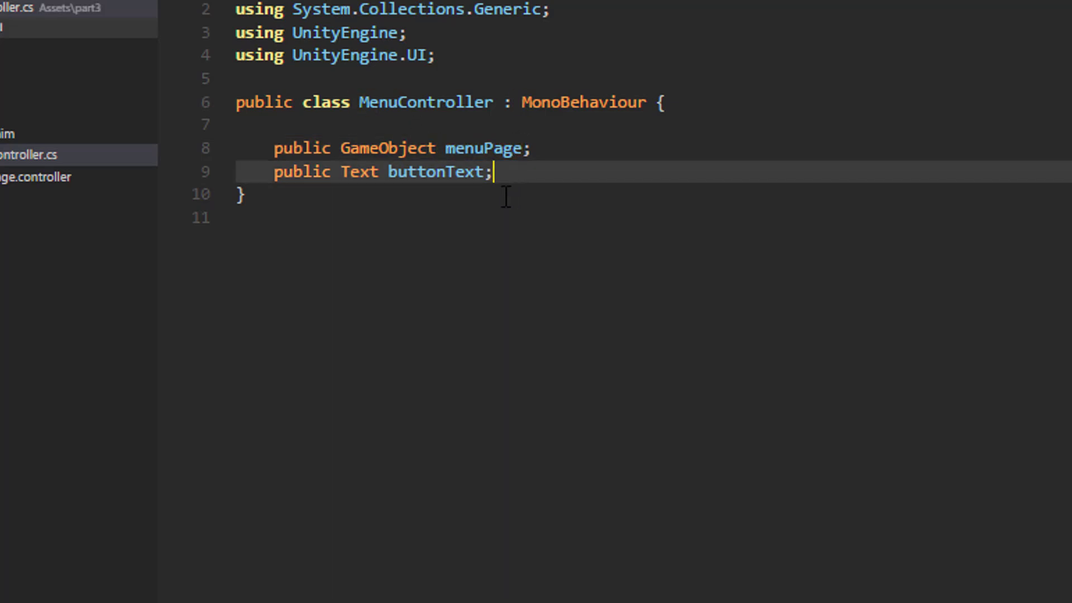
Add a public void OpenPage method to MenuController that calls menuPage.SetActive(true)
key("Return")
key("Return")
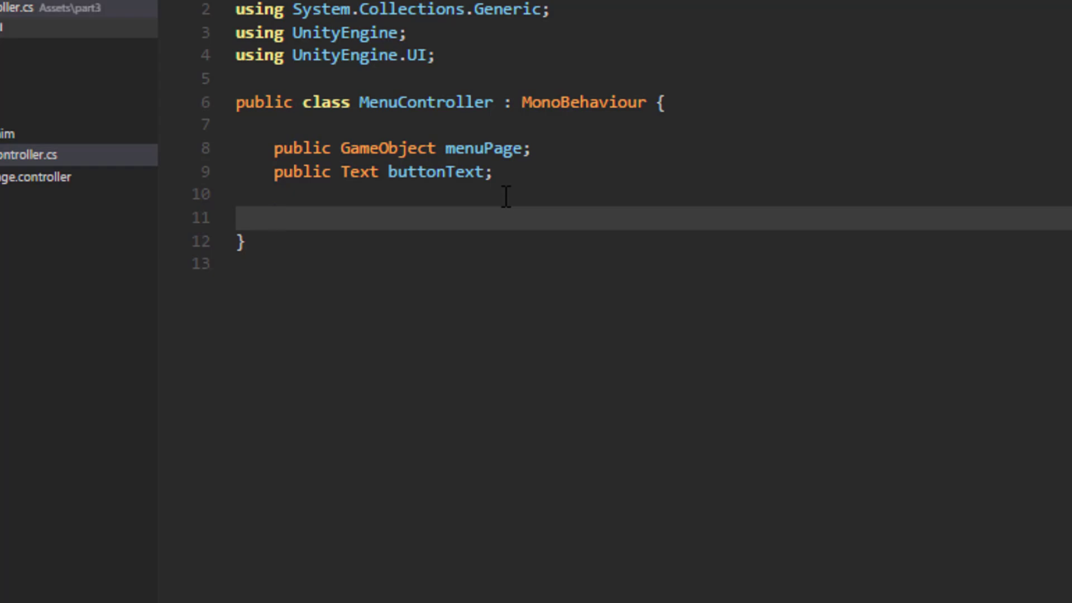
type("public voi")
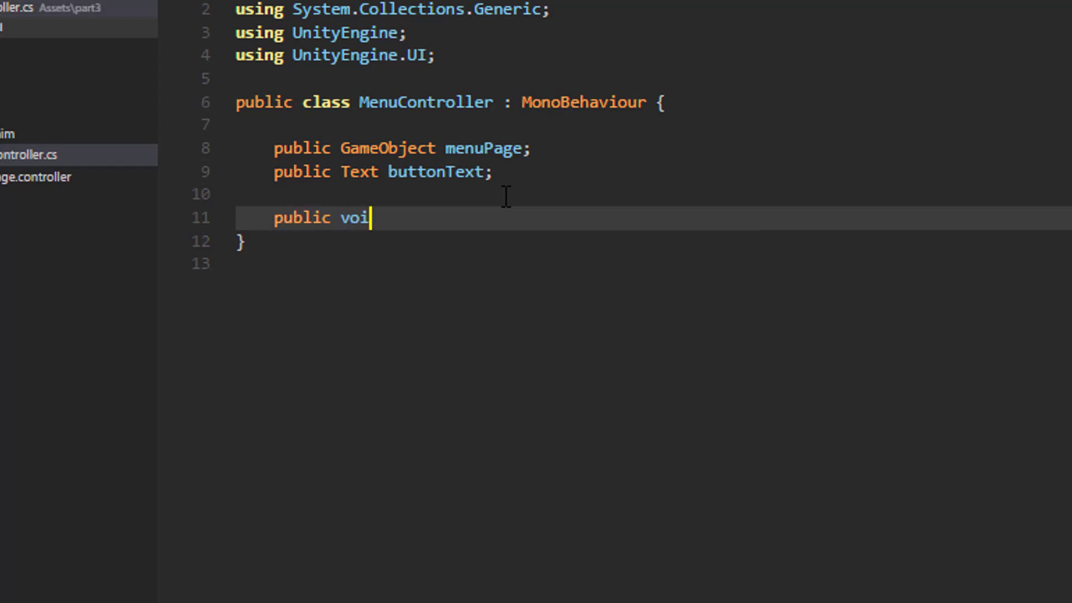
type("d OpenPage() {")
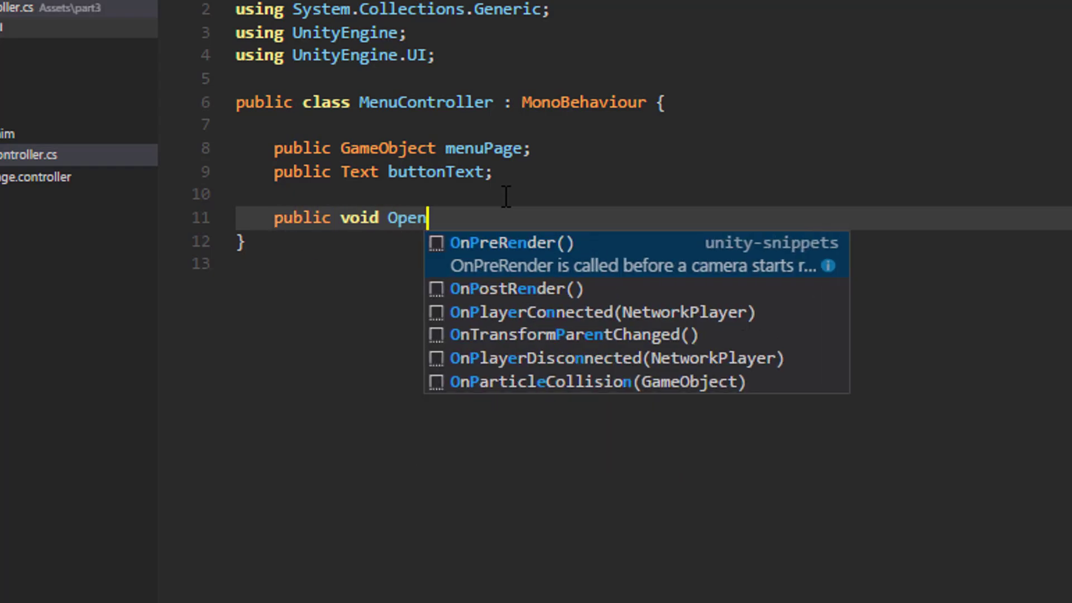
key("Return")
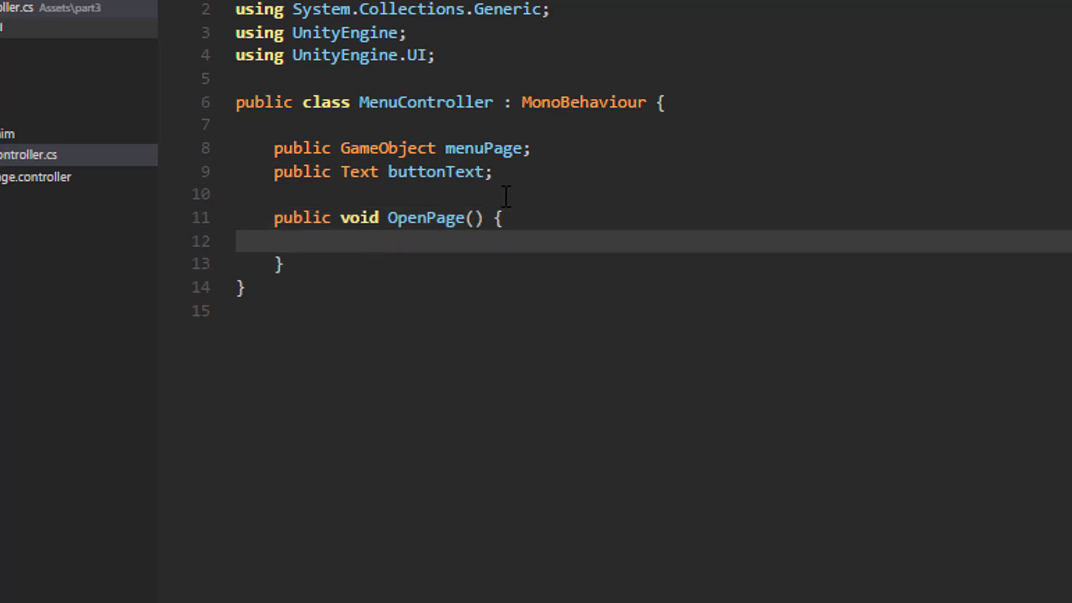
type("menuPage.SetAc")
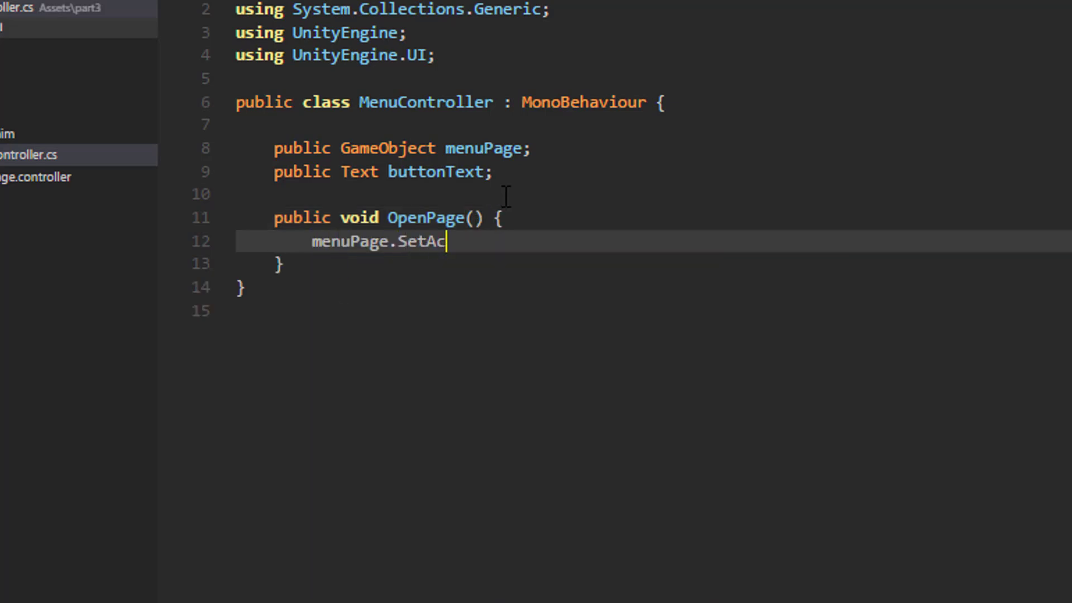
type("tive(true);")
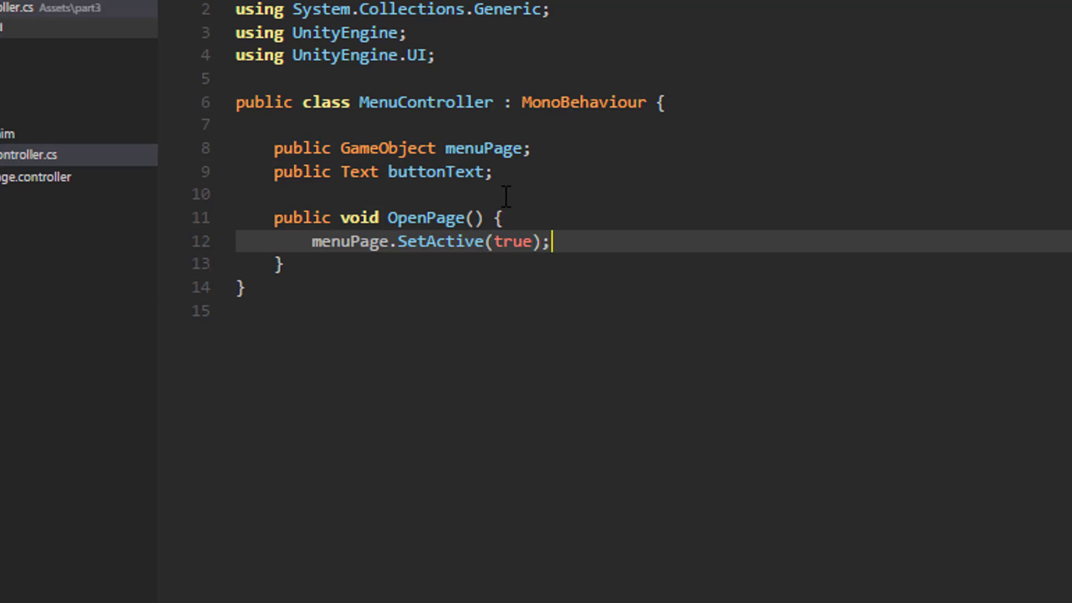
left_click_drag(369, 246, 469, 246)
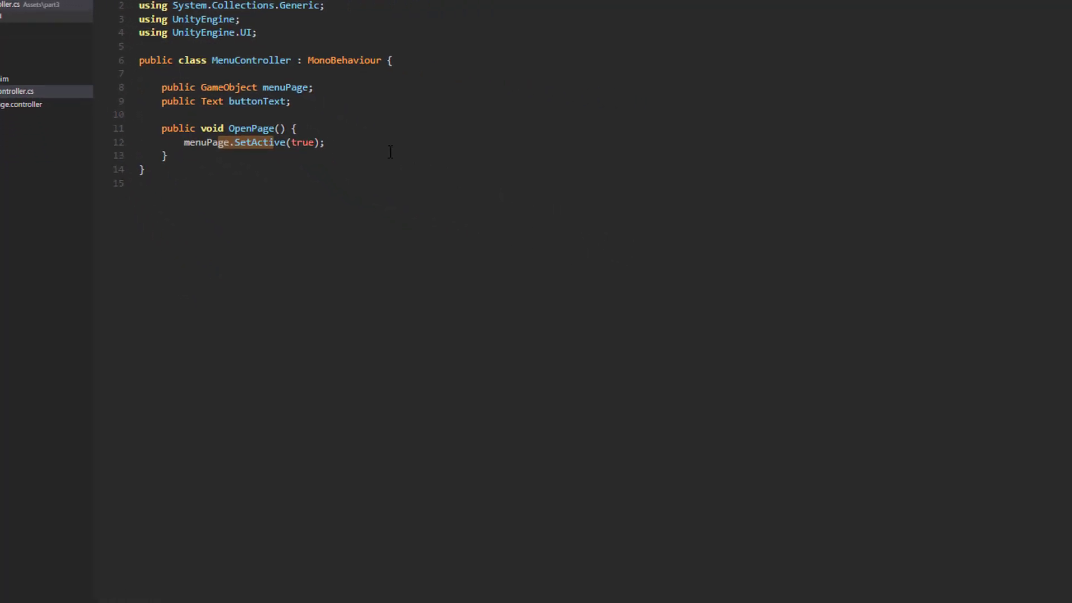
Switch to Unity, show MenuPage's Animator graph and place the orange entry state clear of Any State
key("alt+Tab")
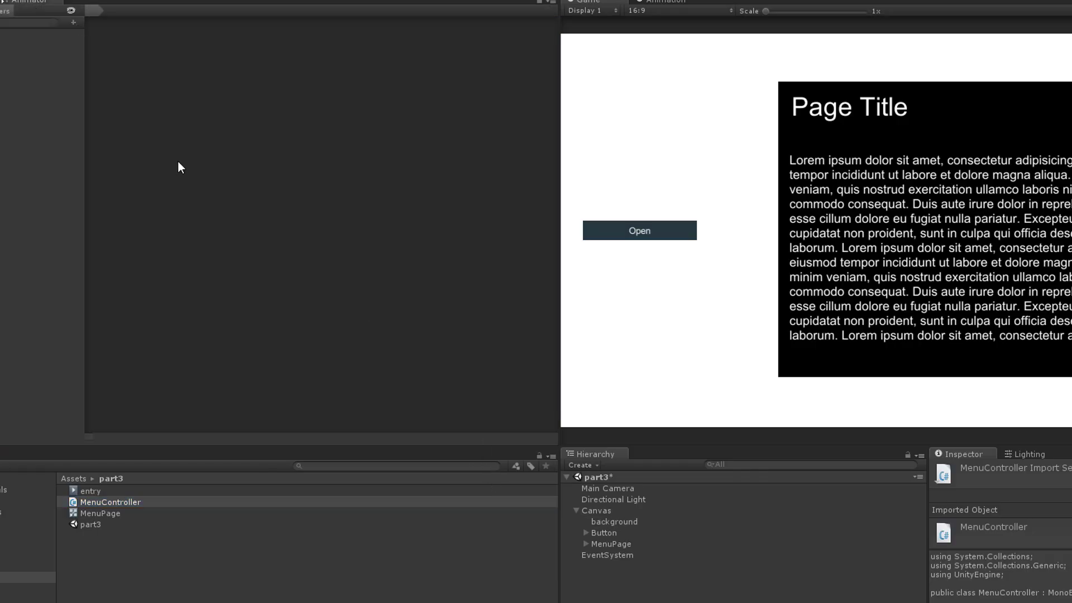
left_click(606, 542)
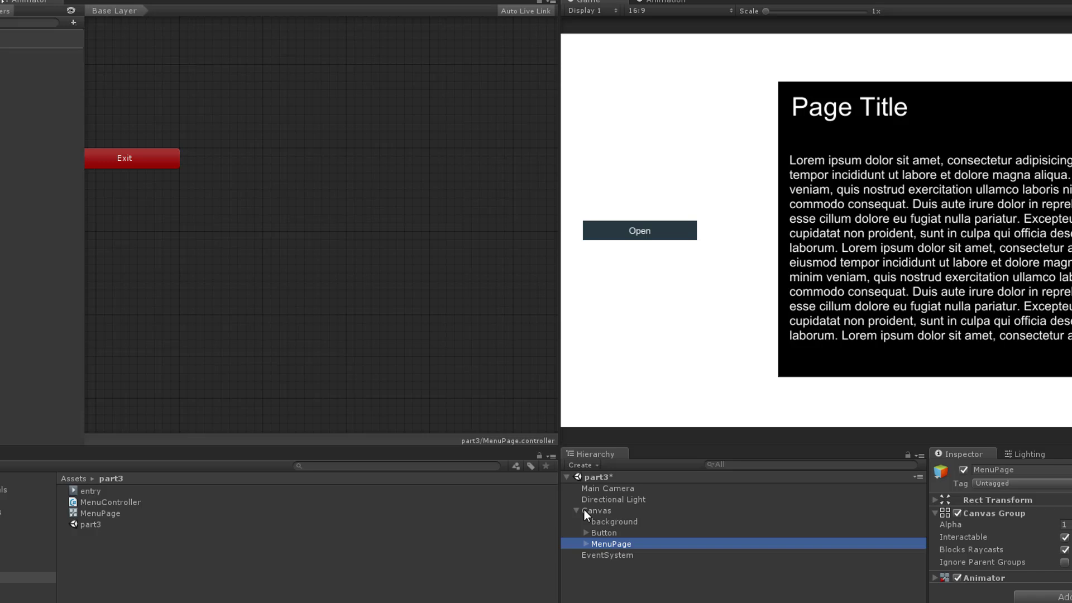
left_click(176, 229)
left_click(299, 292)
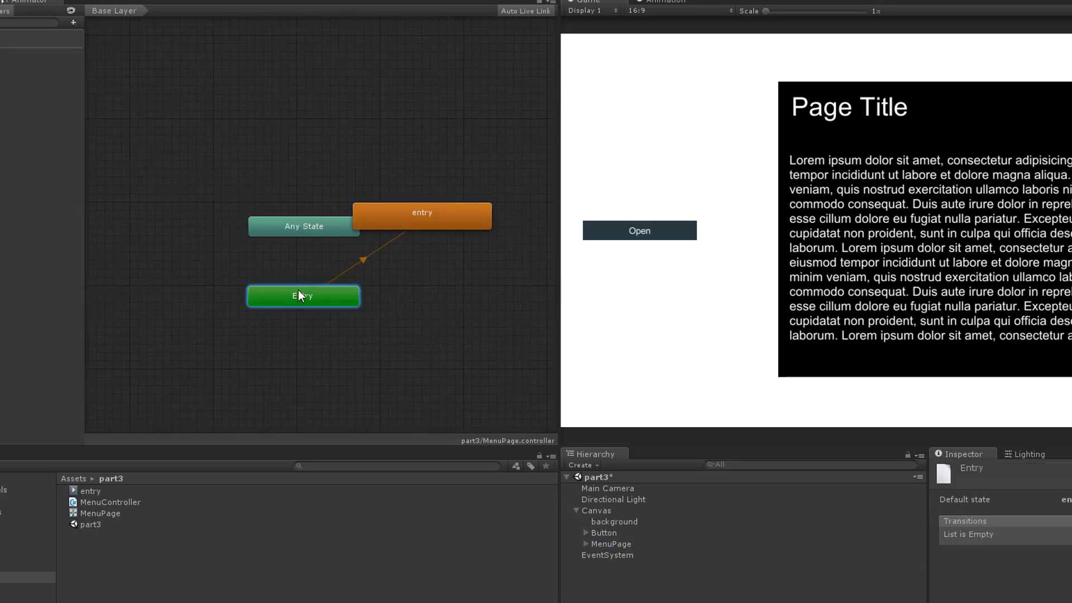
left_click_drag(390, 228, 408, 241)
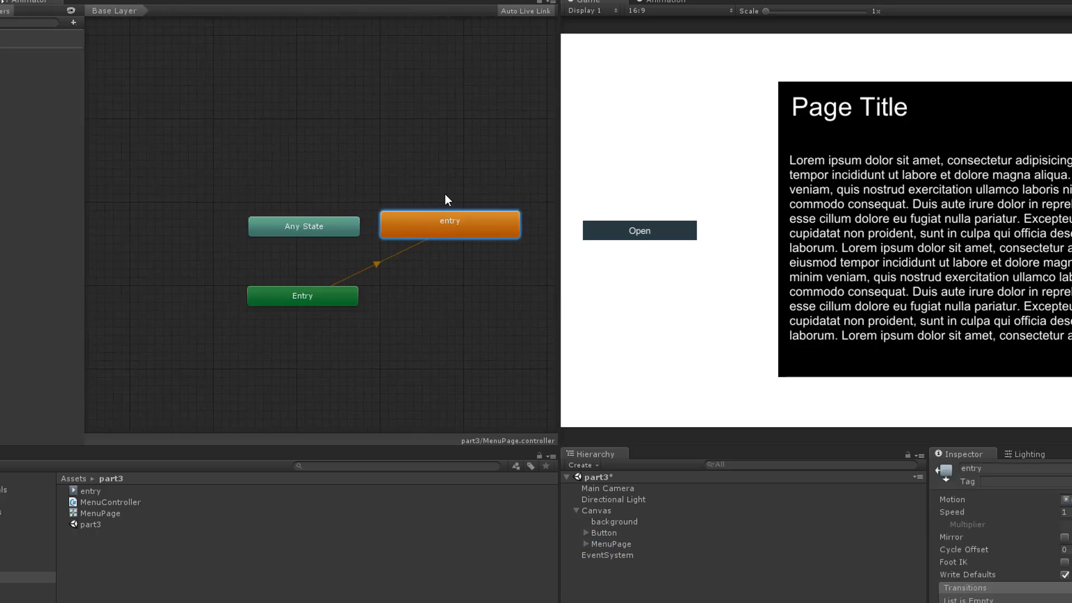
middle_click_drag(445, 196, 397, 202)
left_click(293, 299)
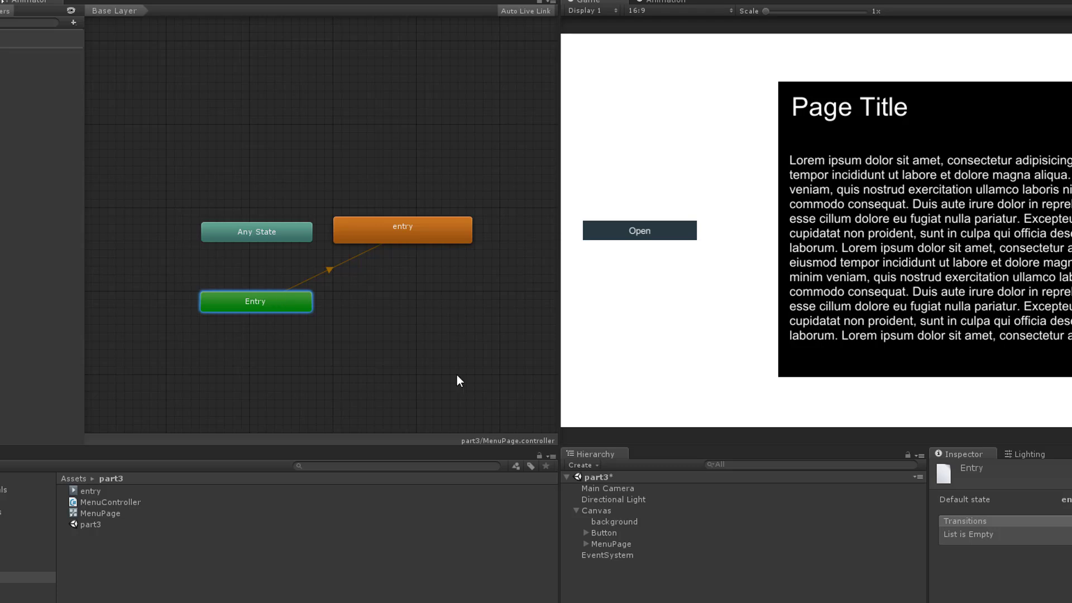
left_click_drag(386, 241, 402, 235)
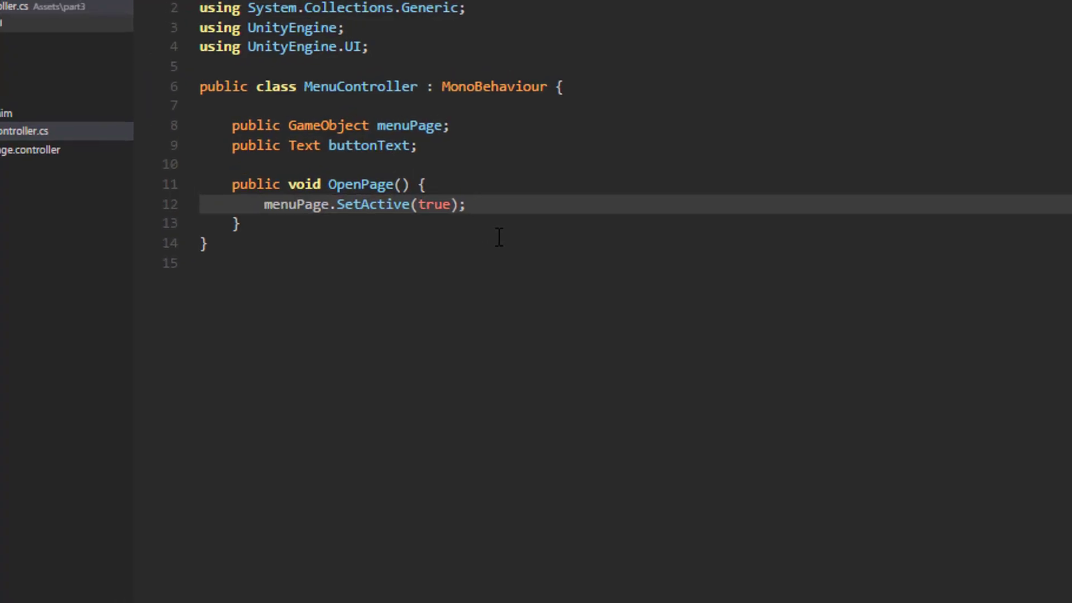
In OpenPage, add a line after the SetActive call that sets buttonText.text to "Close"
key("Return")
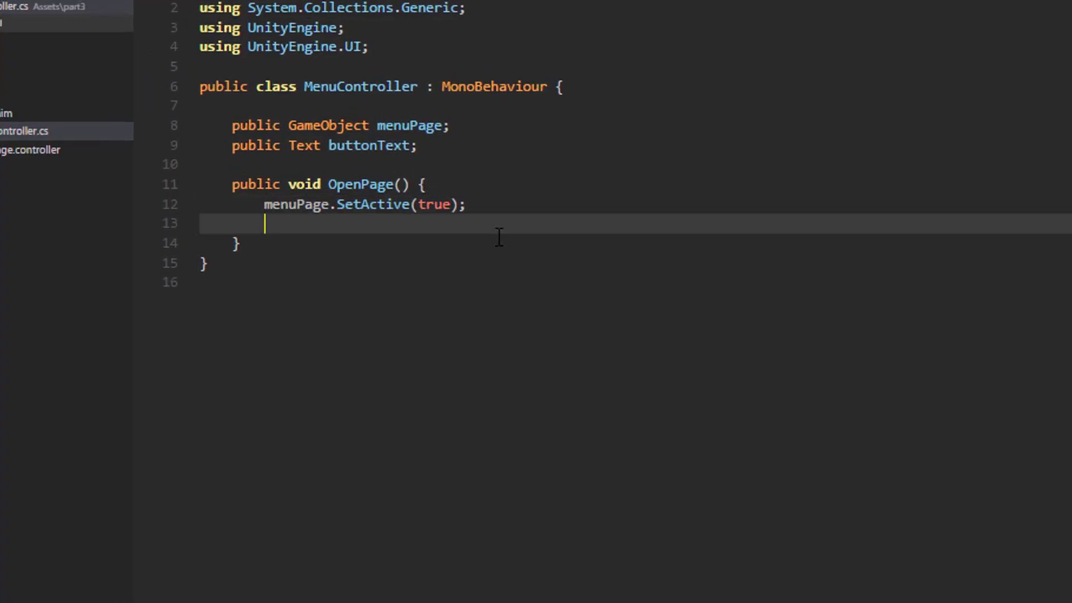
type("button")
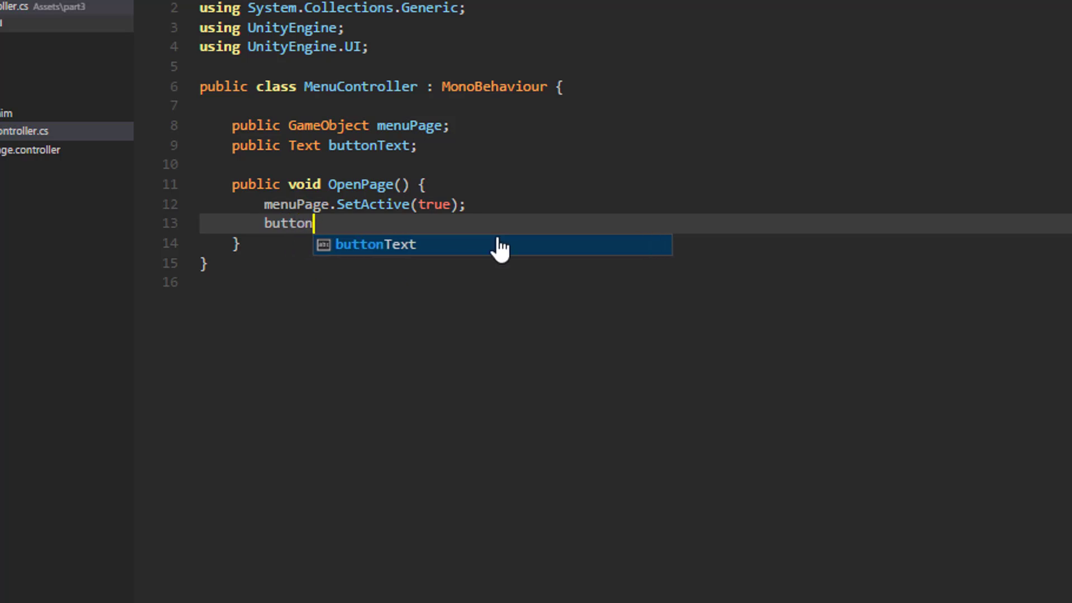
type("Text.text = ")
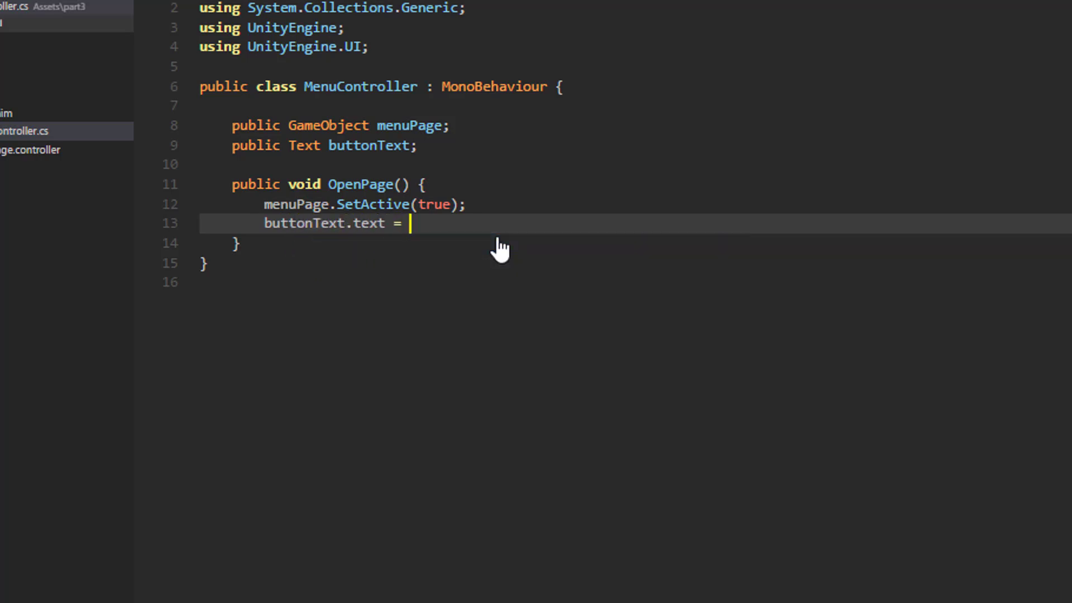
type("\"Close\";")
left_click(260, 223)
left_click(497, 208)
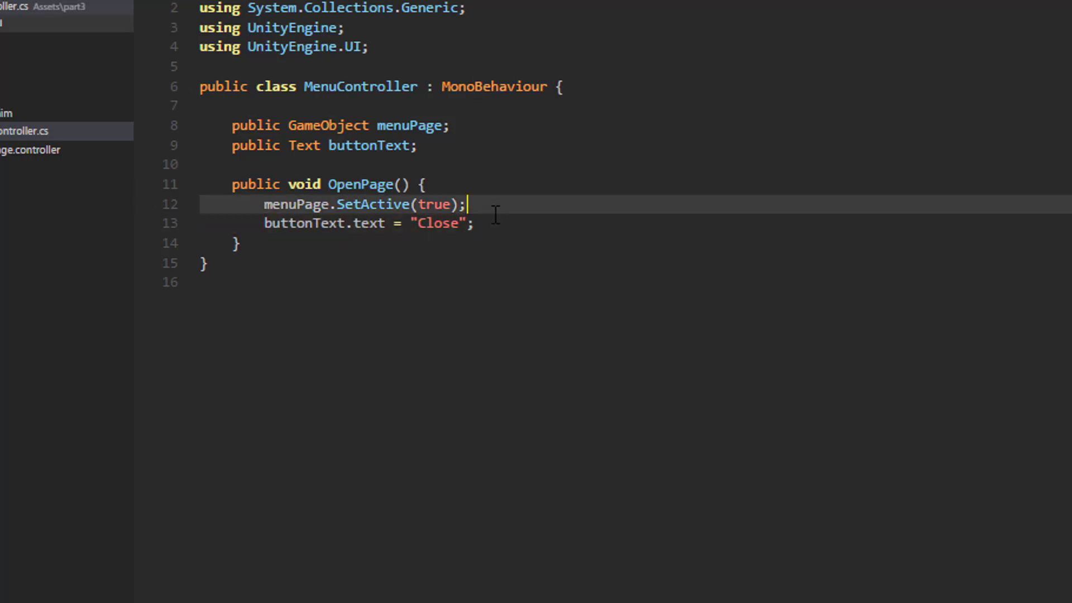
left_click(497, 224)
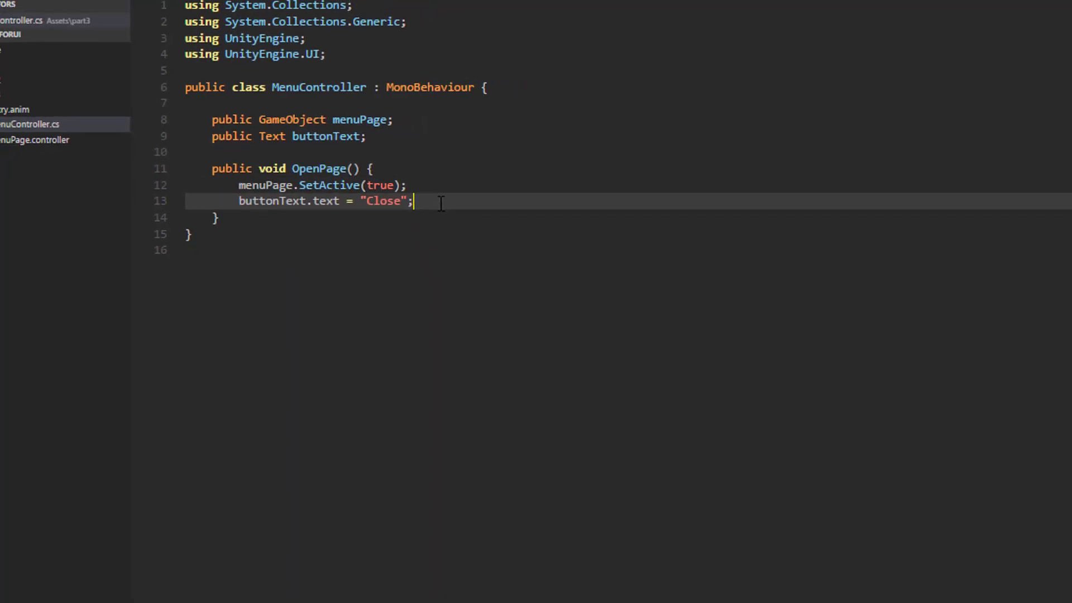
Return to Unity's Scene view and add the Menu Controller script component to the Canvas
key("alt+Tab")
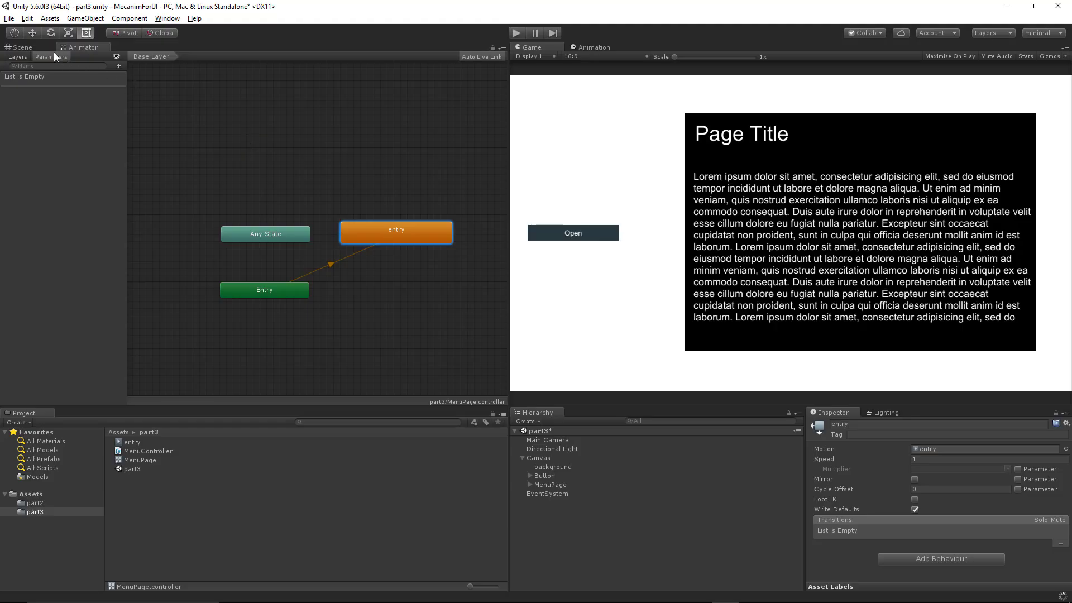
left_click(24, 48)
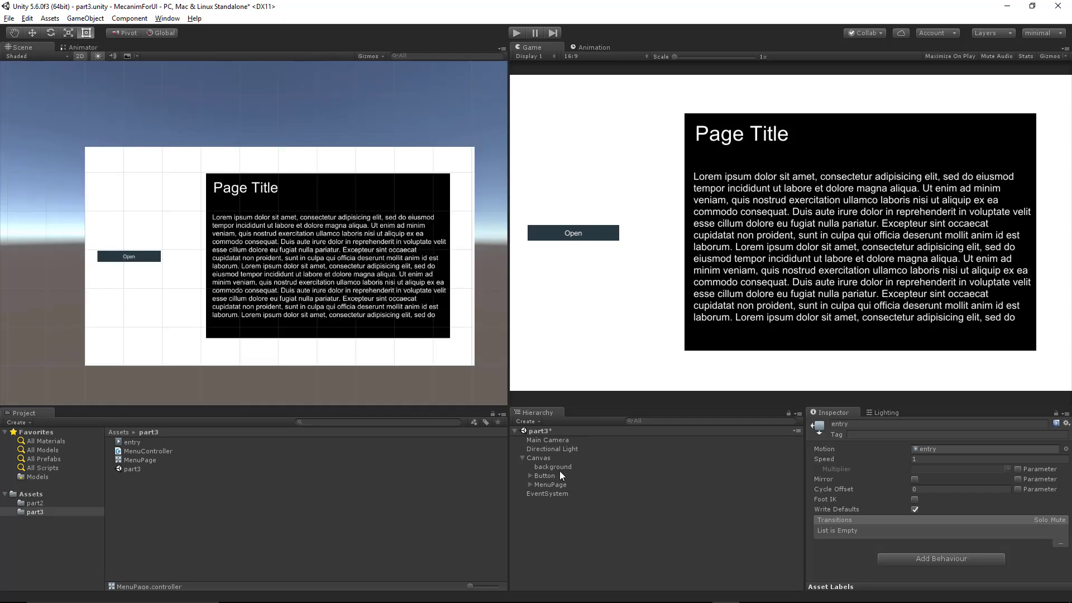
left_click(551, 457)
left_click(914, 495)
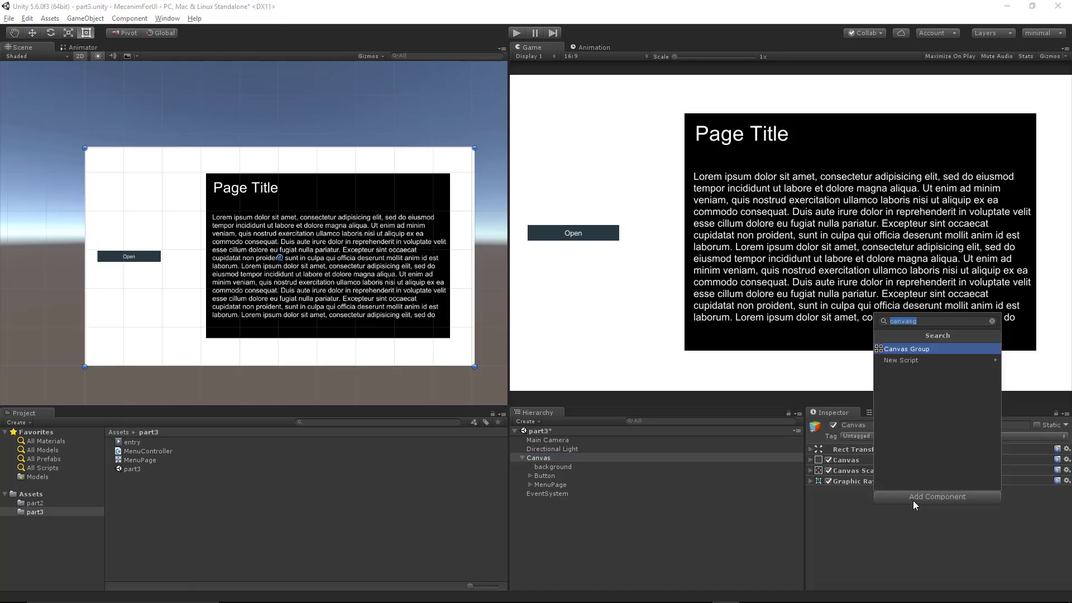
type("menu")
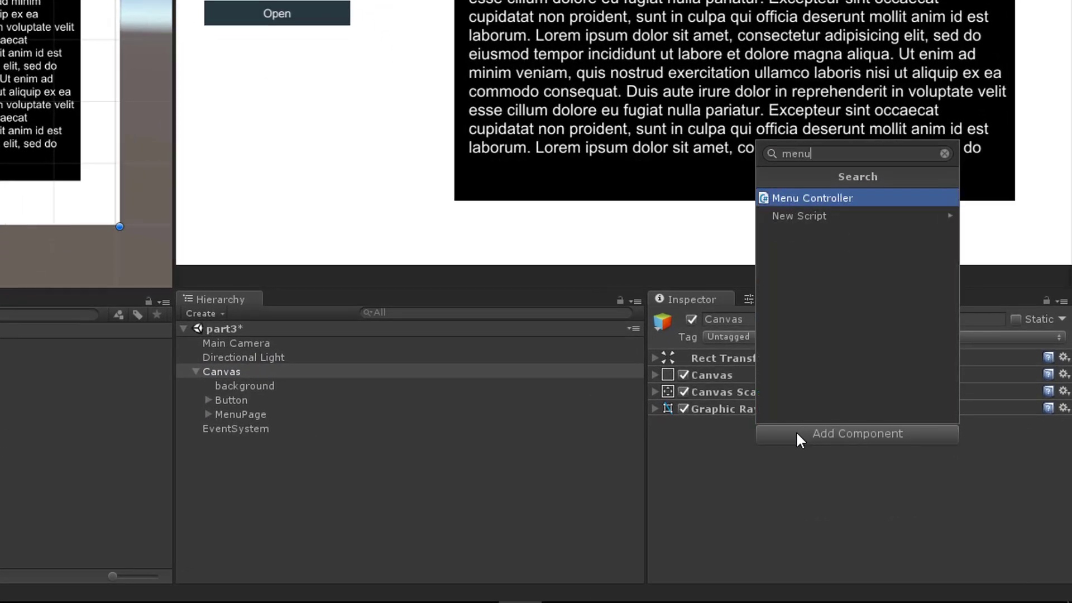
key("Return")
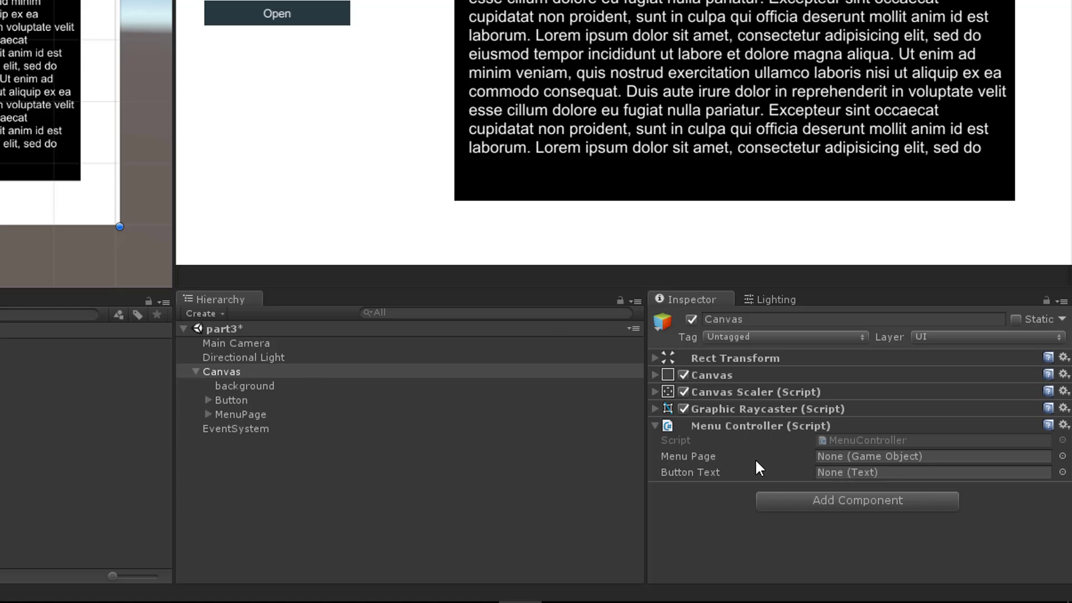
Assign MenuPage to the Menu Controller's Menu Page field and deactivate the MenuPage object
left_click_drag(244, 414, 893, 458)
left_click(269, 414)
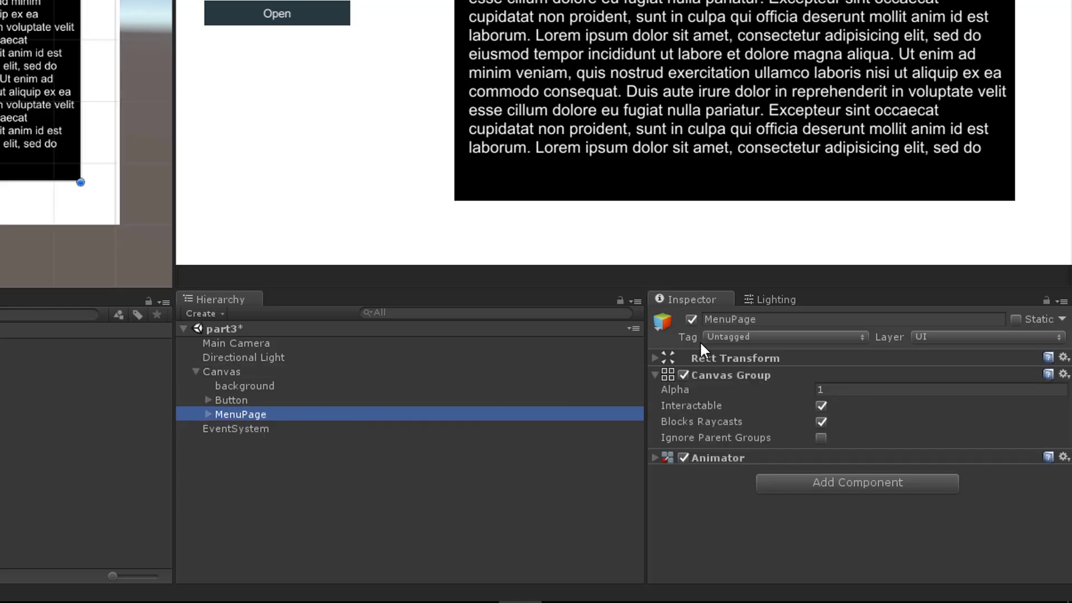
left_click(692, 319)
left_click(243, 375)
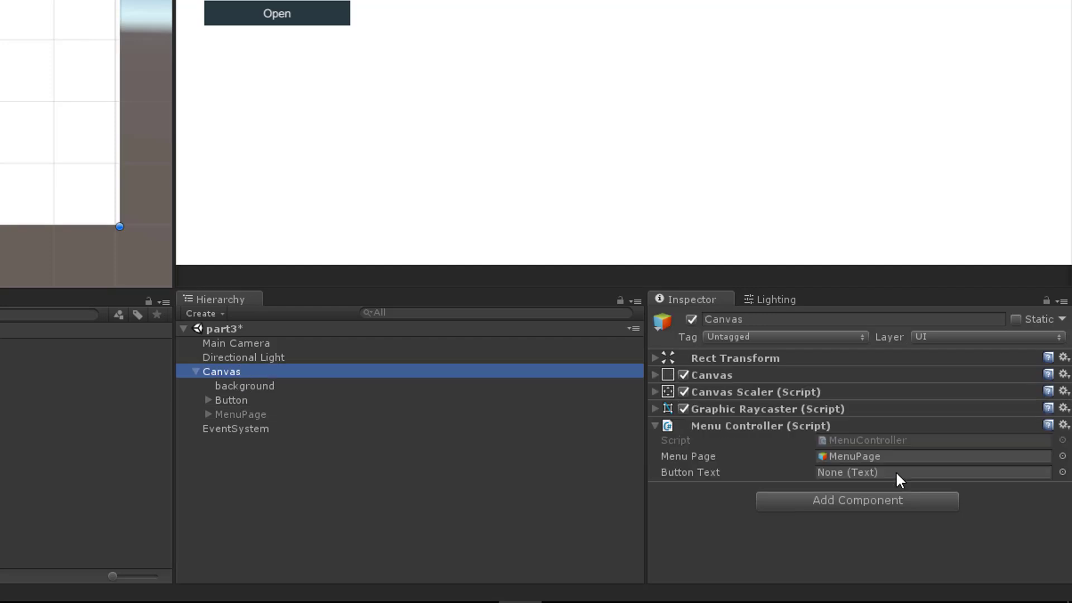
Assign the Button's child Text to the Menu Controller's Button Text field
left_click(209, 414)
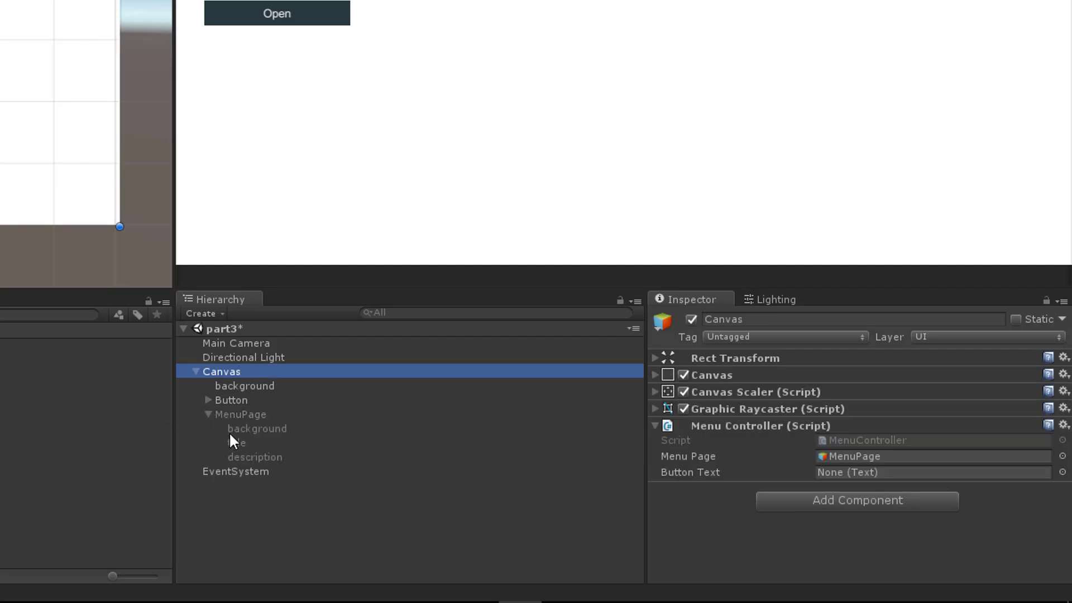
left_click(209, 415)
left_click(208, 400)
left_click_drag(239, 419, 864, 474)
left_click(208, 400)
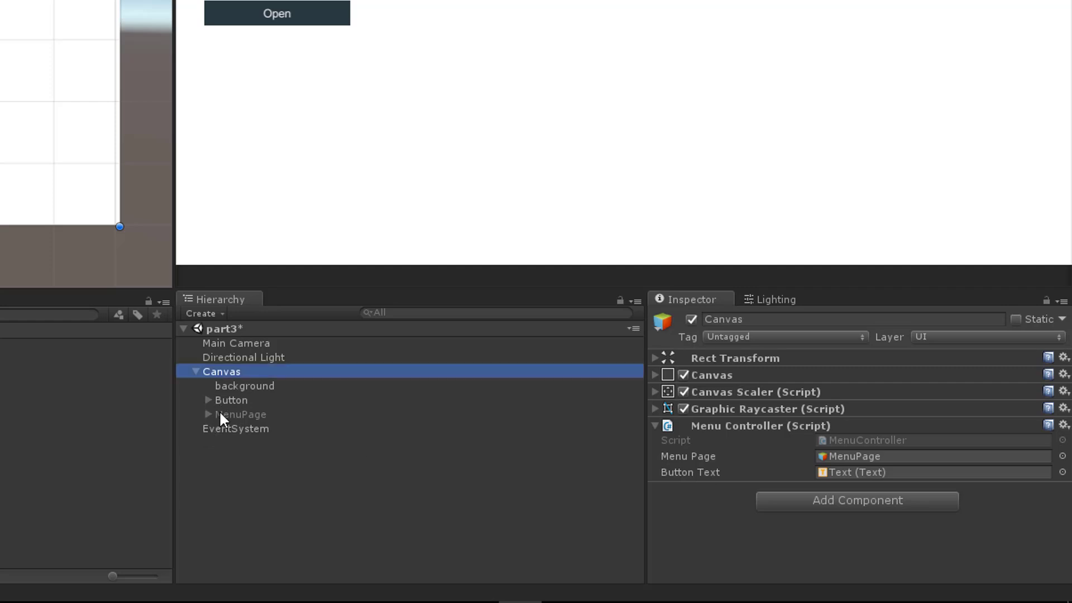
left_click(319, 415)
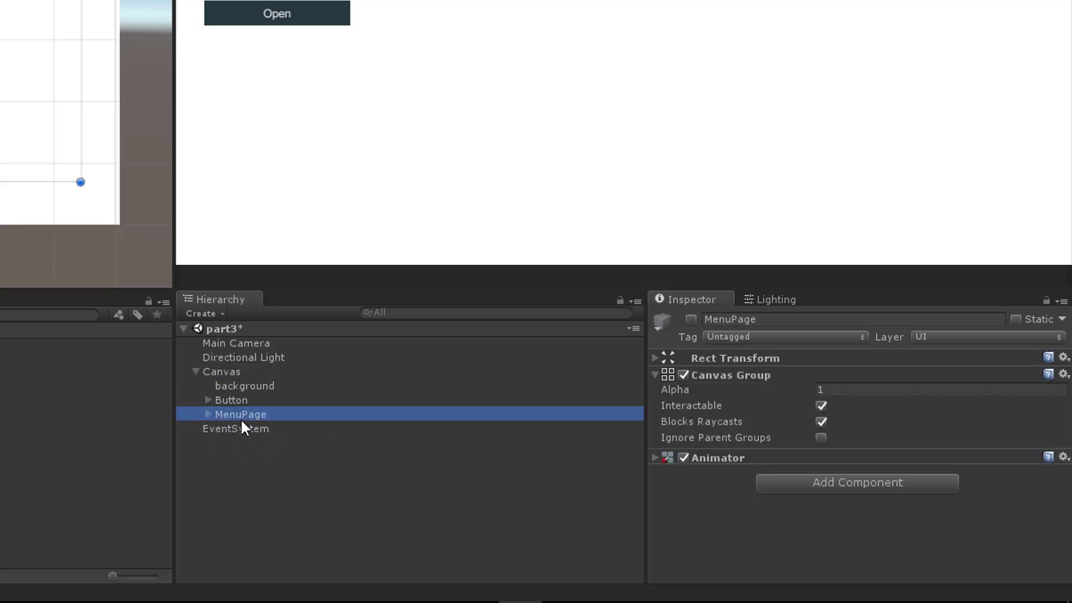
left_click(222, 373)
Add an On Click event to the Button that targets the Canvas and calls MenuController.OpenPage
left_click(279, 401)
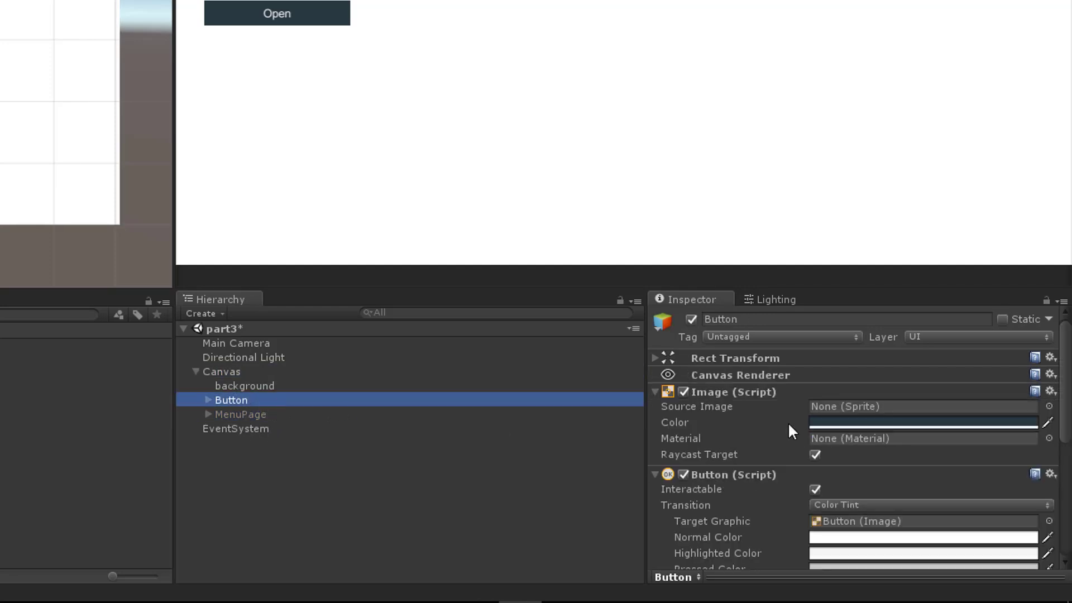
scroll(802, 445, "down", 10)
scroll(777, 452, "up", 3)
scroll(726, 444, "down", 3)
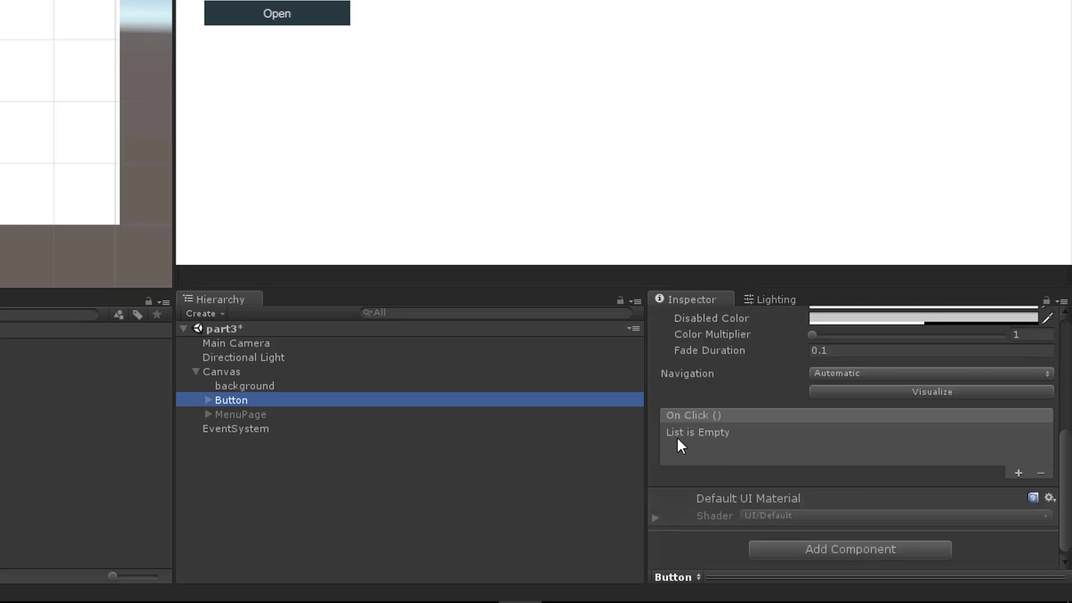
left_click(1018, 473)
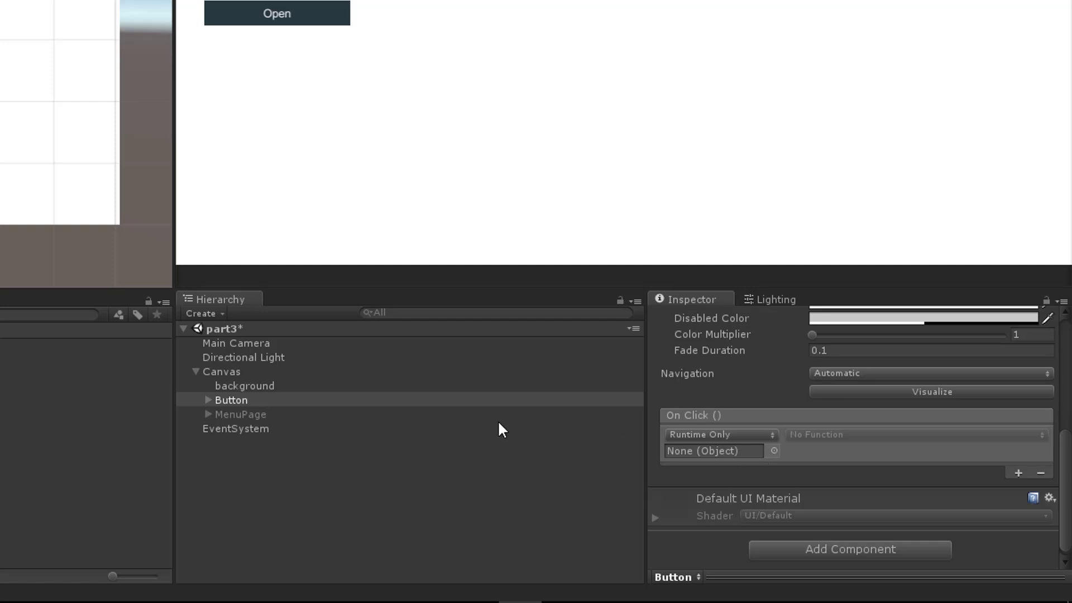
left_click_drag(237, 372, 694, 450)
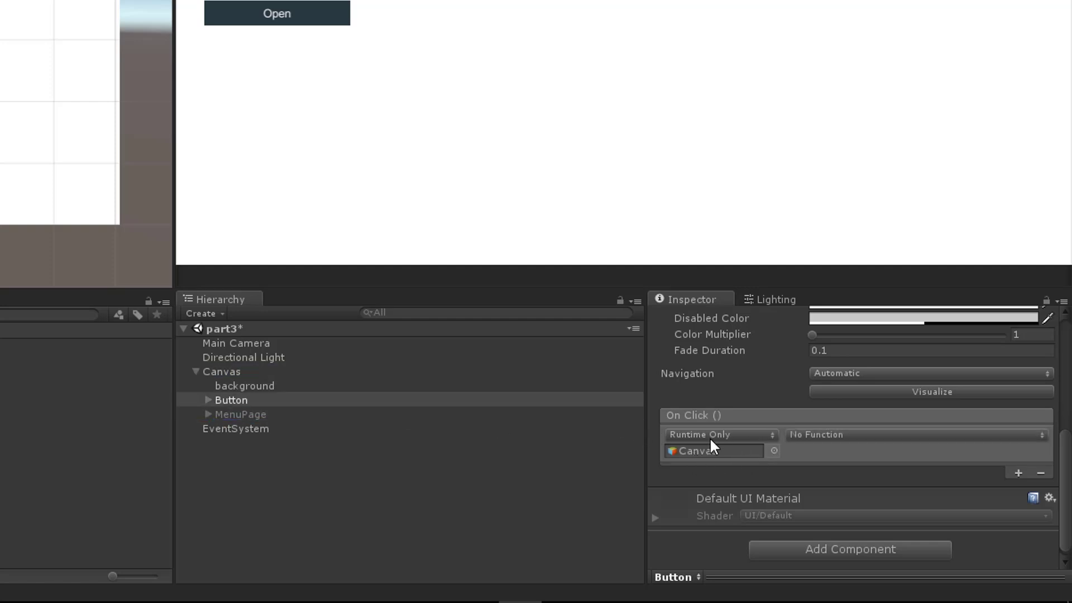
left_click(839, 434)
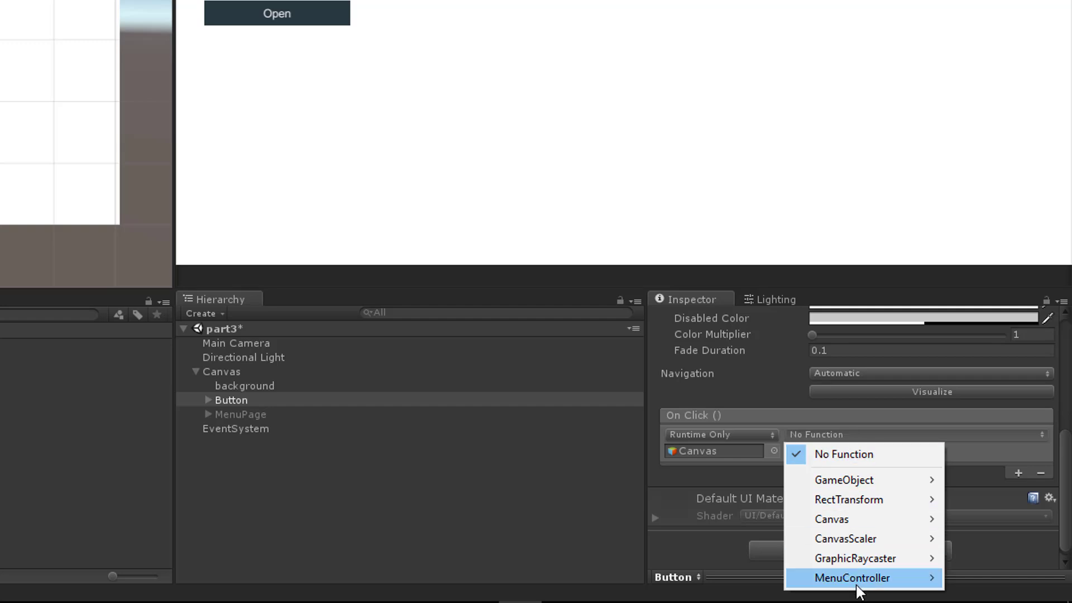
mouse_move(853, 584)
left_click(669, 499)
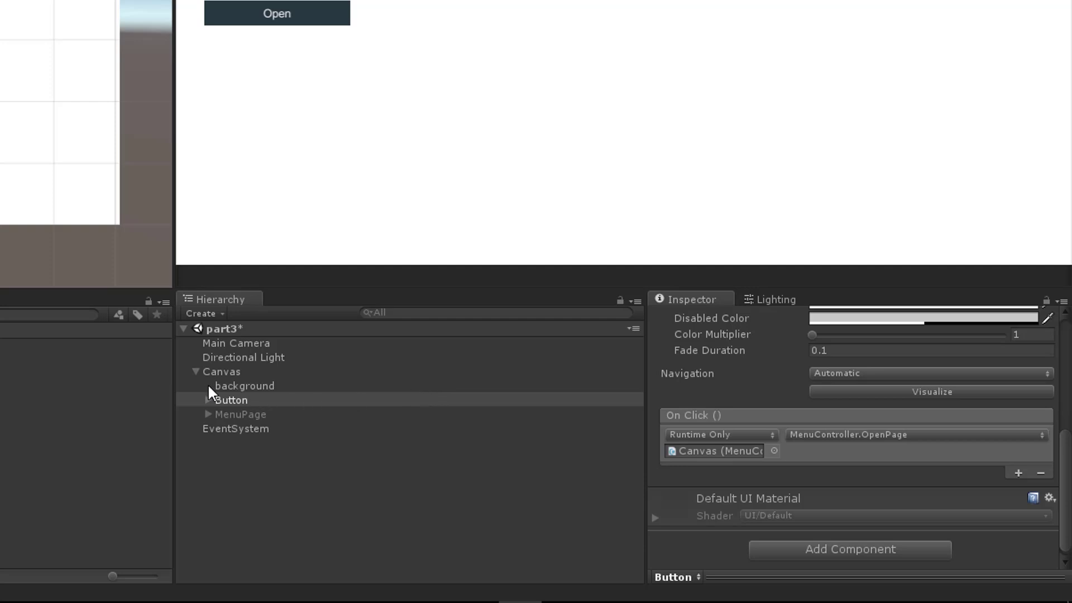
left_click(196, 371)
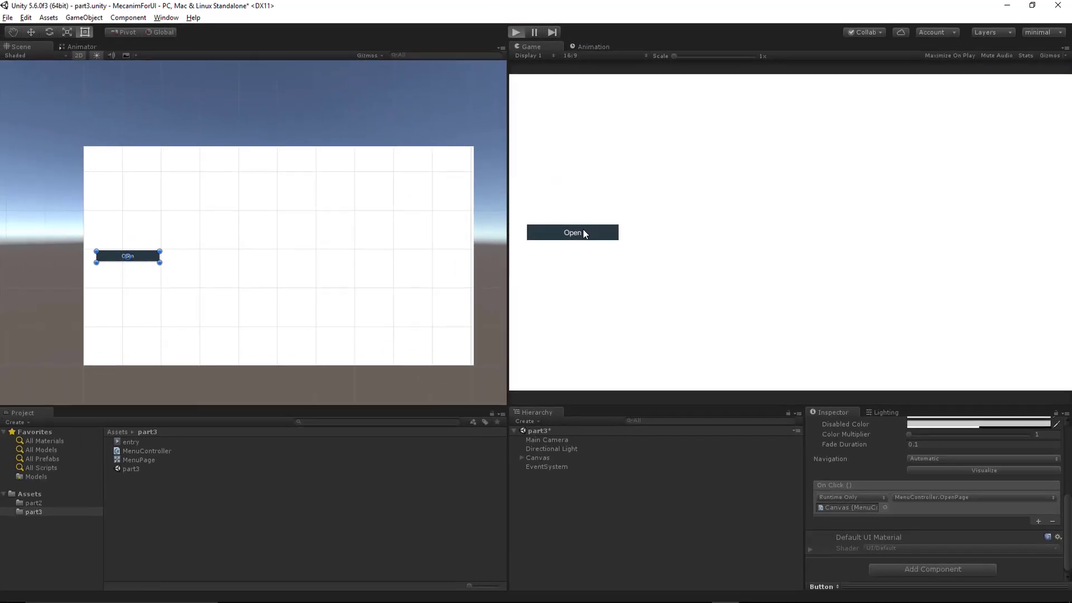
Run the scene in Play mode, open the menu page with the Open button, and stop playback
key("ctrl+p")
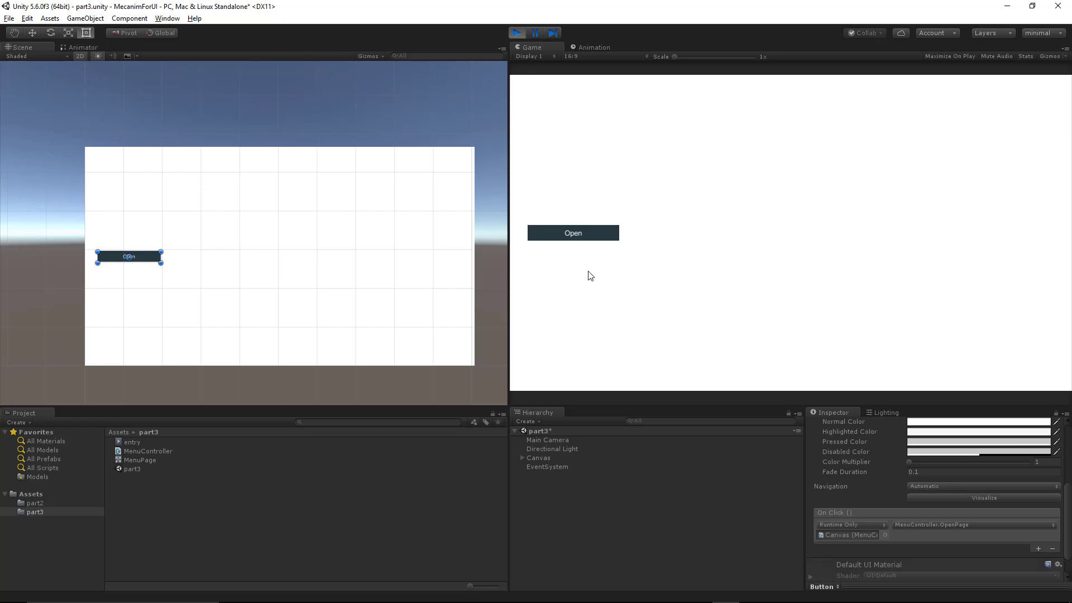
left_click(586, 237)
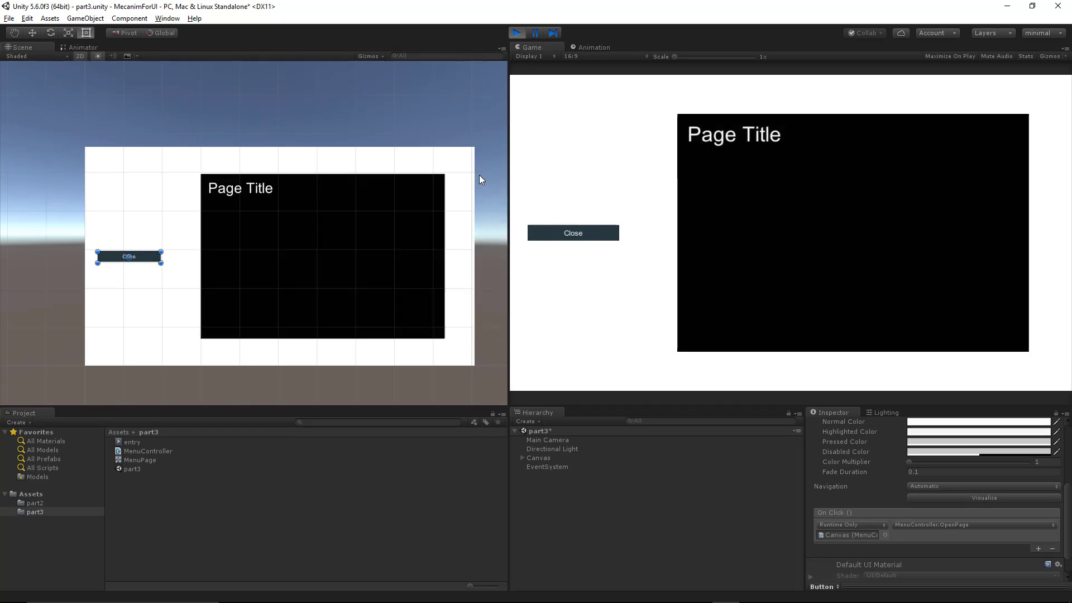
left_click(518, 34)
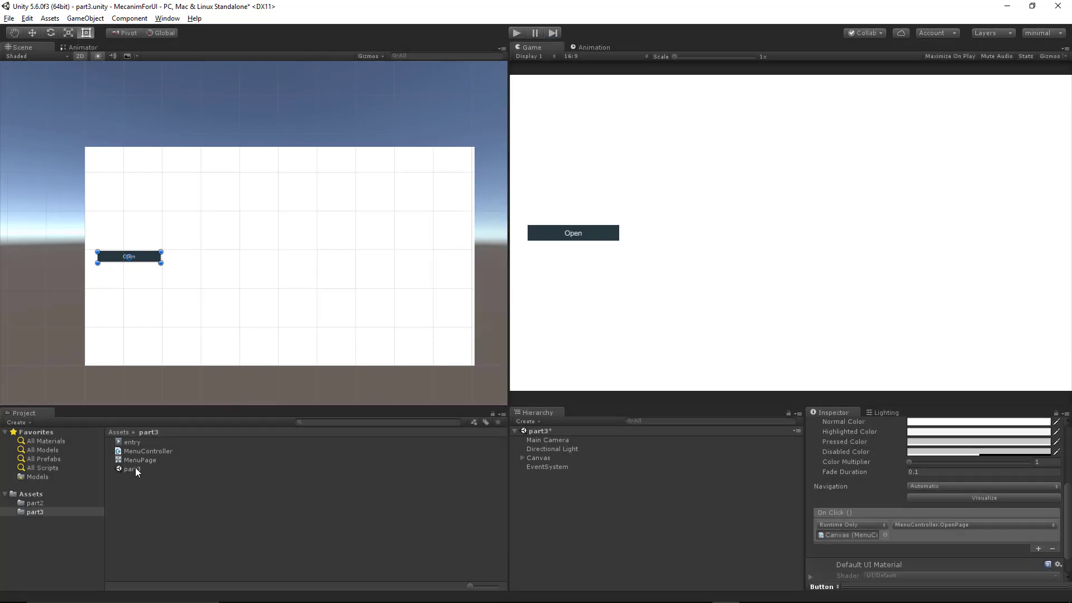
Disable Loop Time on the entry animation clip and rerun the scene to test the Open button
left_click(135, 442)
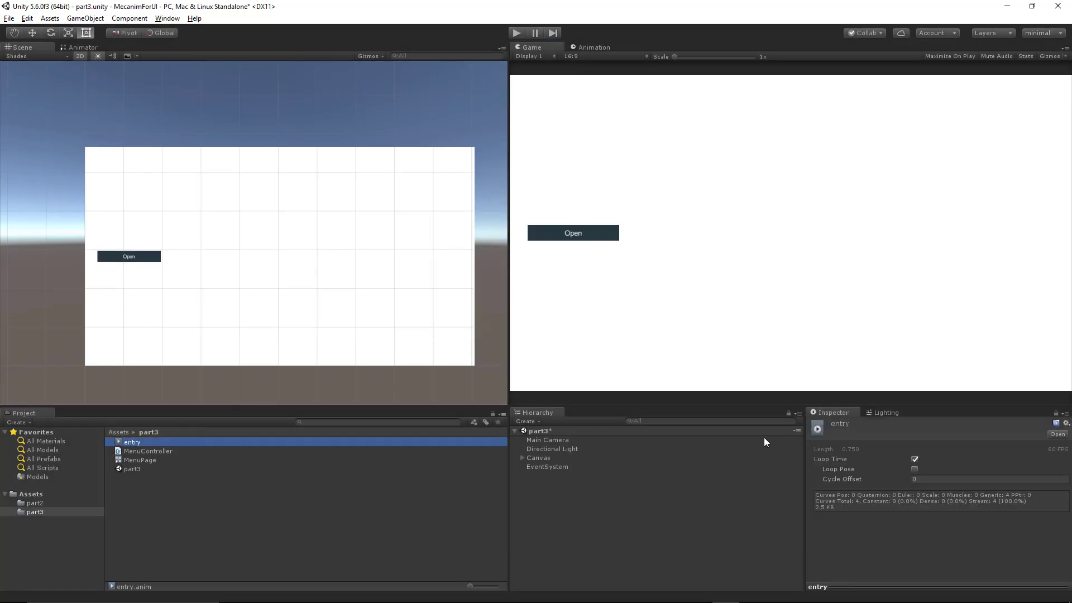
left_click(915, 459)
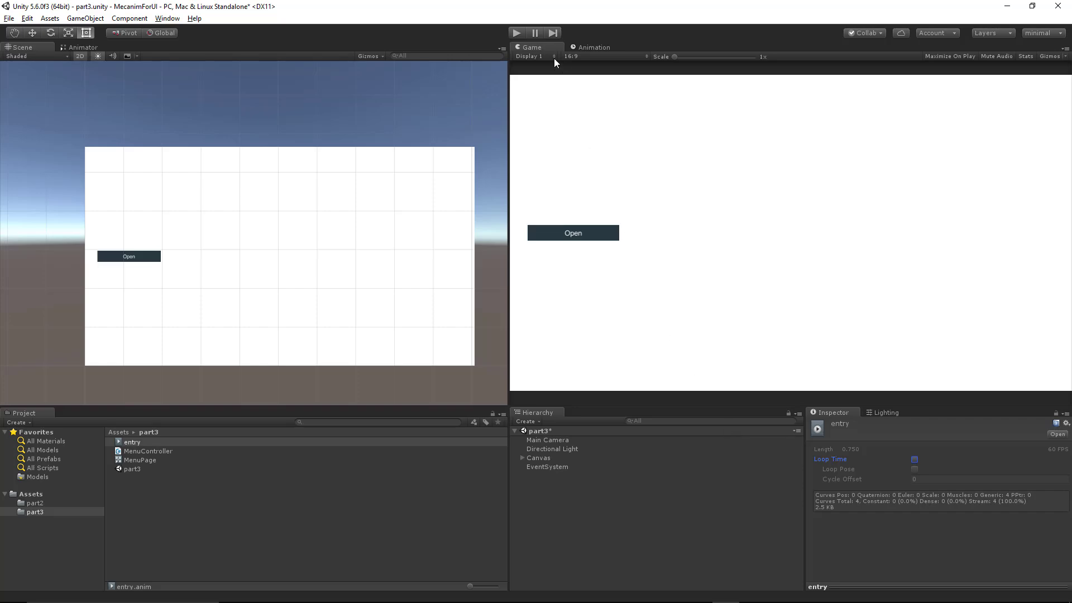
left_click(517, 33)
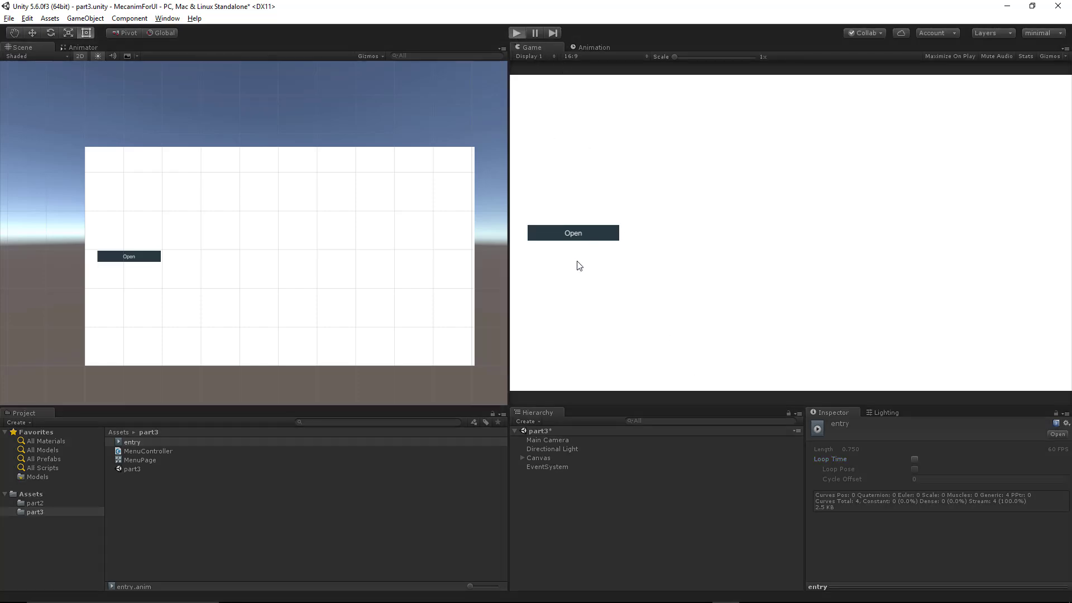
left_click(588, 243)
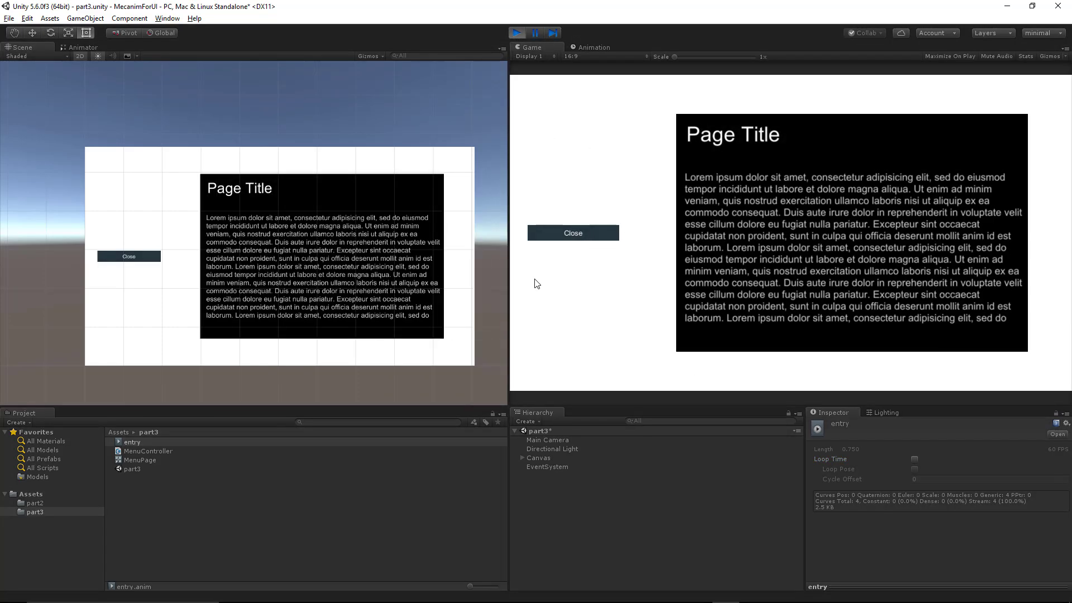